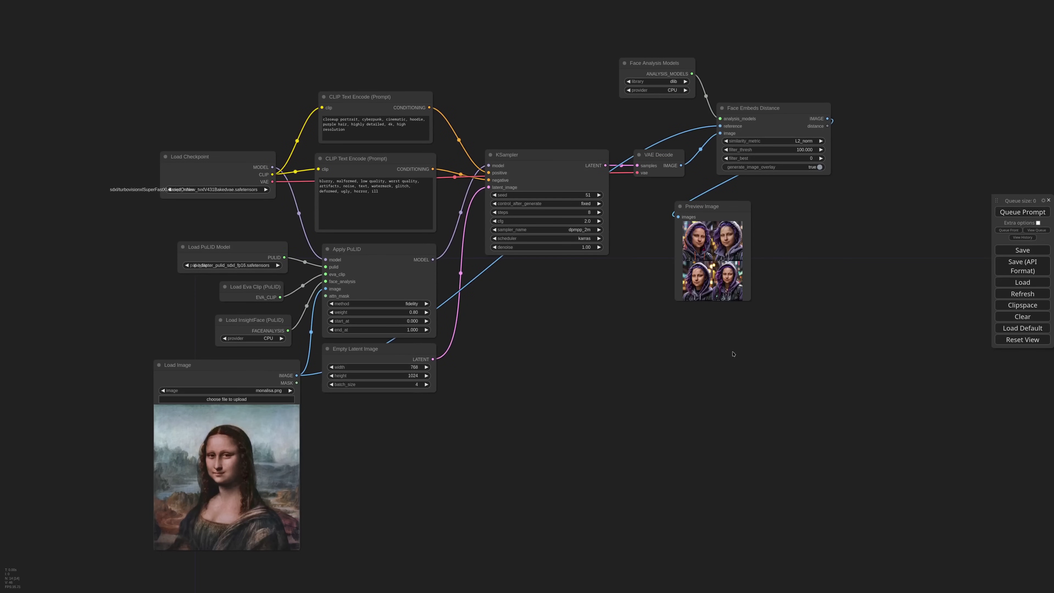
Enlarge the Preview Image node and view one of its portraits alone before returning to the image grid.
{"action": "scroll", "coordinate": [716, 356], "scroll_direction": "down", "scroll_amount": 2}
{"action": "left_click_drag", "start_coordinate": [758, 373], "coordinate": [631, 289]}
{"action": "left_click_drag", "start_coordinate": [618, 222], "coordinate": [882, 584]}
{"action": "left_click_drag", "start_coordinate": [923, 453], "coordinate": [858, 460]}
{"action": "left_click", "coordinate": [602, 299]}
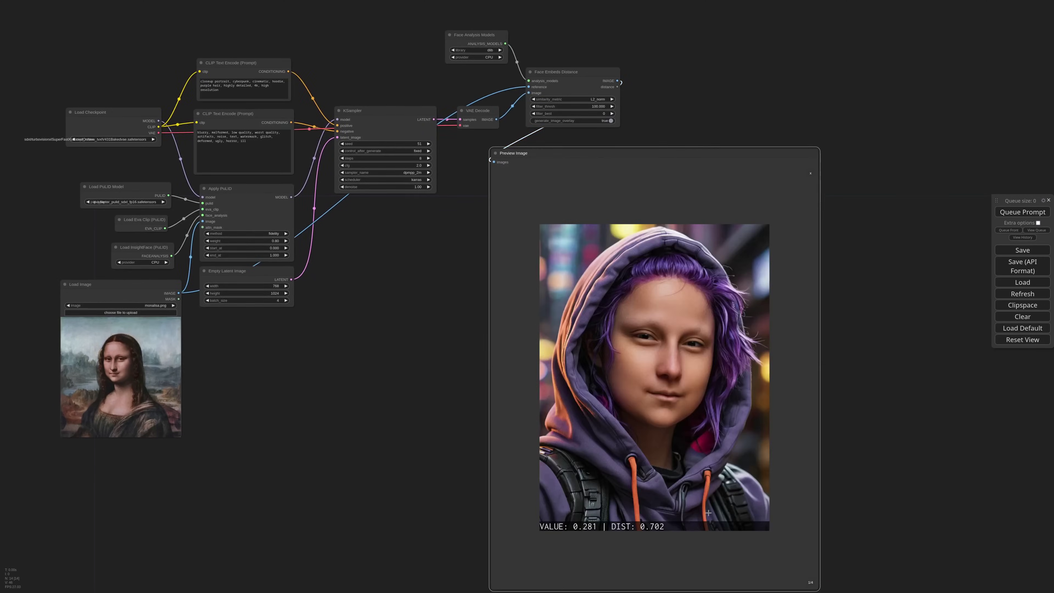
{"action": "scroll", "coordinate": [708, 512], "scroll_direction": "up", "scroll_amount": 4}
{"action": "scroll", "coordinate": [704, 394], "scroll_direction": "down", "scroll_amount": 4}
{"action": "left_click", "coordinate": [810, 134]}
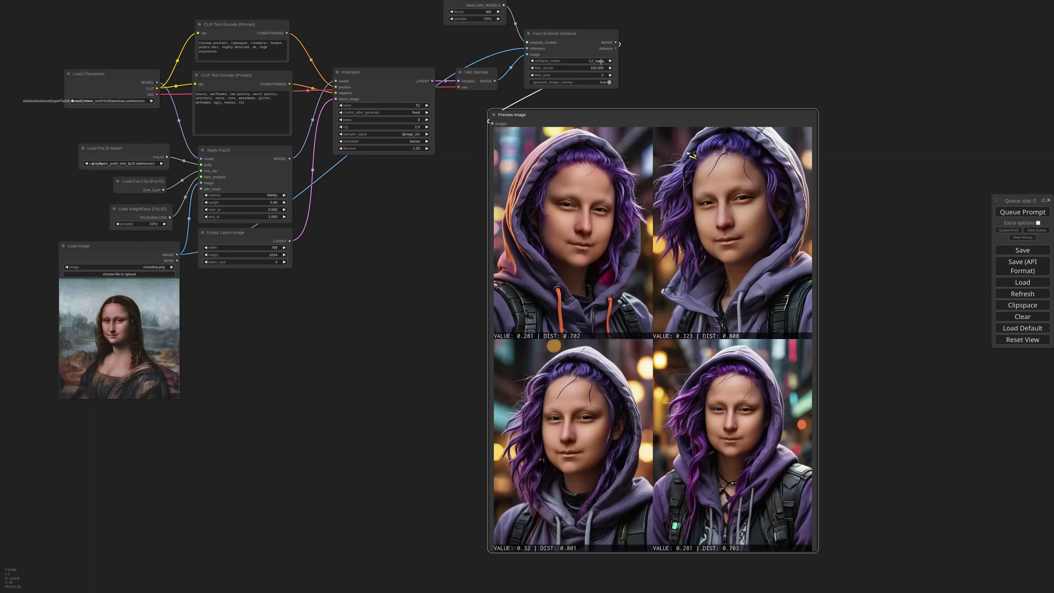
Set the Face Embeds Distance similarity metric to cosine and run the workflow.
{"action": "scroll", "coordinate": [600, 50], "scroll_direction": "up", "scroll_amount": 6}
{"action": "left_click", "coordinate": [592, 71]}
{"action": "left_click", "coordinate": [591, 80]}
{"action": "scroll", "coordinate": [637, 118], "scroll_direction": "down", "scroll_amount": 2}
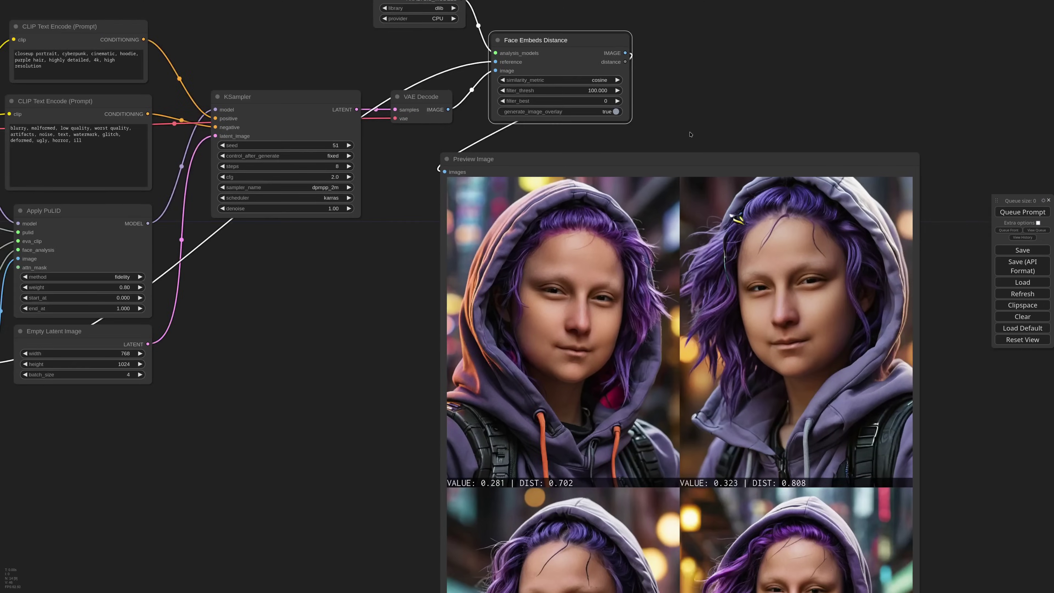
{"action": "left_click_drag", "start_coordinate": [714, 143], "coordinate": [665, 102]}
{"action": "left_click", "coordinate": [1023, 212]}
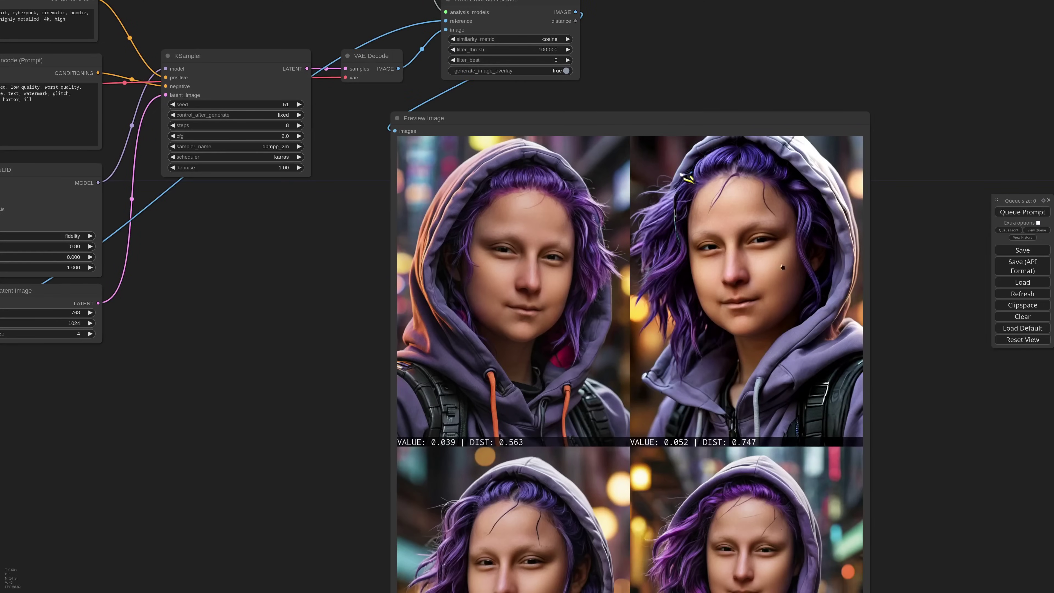
Increase the KSampler seed by one and run the workflow to generate a new batch.
{"action": "scroll", "coordinate": [341, 351], "scroll_direction": "down", "scroll_amount": 1}
{"action": "left_click_drag", "start_coordinate": [341, 411], "coordinate": [398, 365]}
{"action": "scroll", "coordinate": [380, 327], "scroll_direction": "down", "scroll_amount": 3}
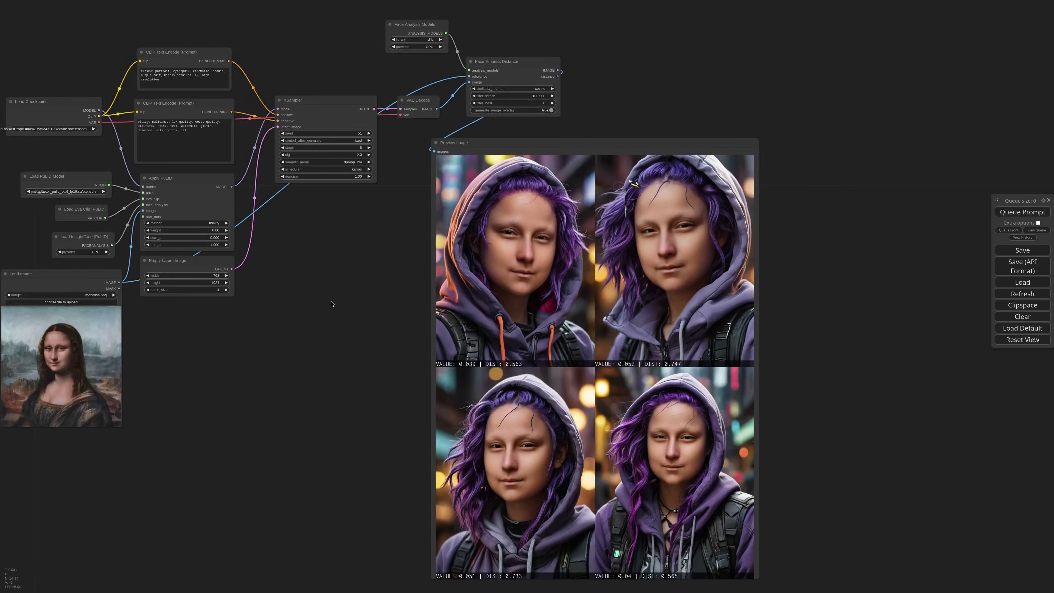
{"action": "left_click_drag", "start_coordinate": [333, 302], "coordinate": [444, 286]}
{"action": "left_click", "coordinate": [479, 117]}
{"action": "left_click", "coordinate": [1026, 212]}
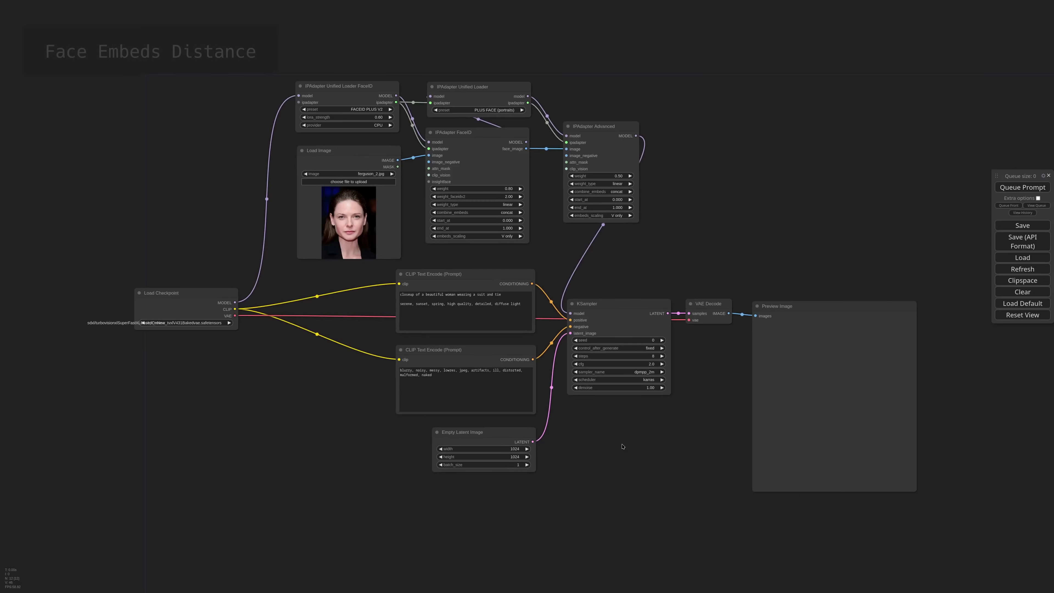
Run the IPAdapter FaceID workflow to generate a portrait from ferguson_2.jpg.
{"action": "scroll", "coordinate": [623, 447], "scroll_direction": "up", "scroll_amount": 2}
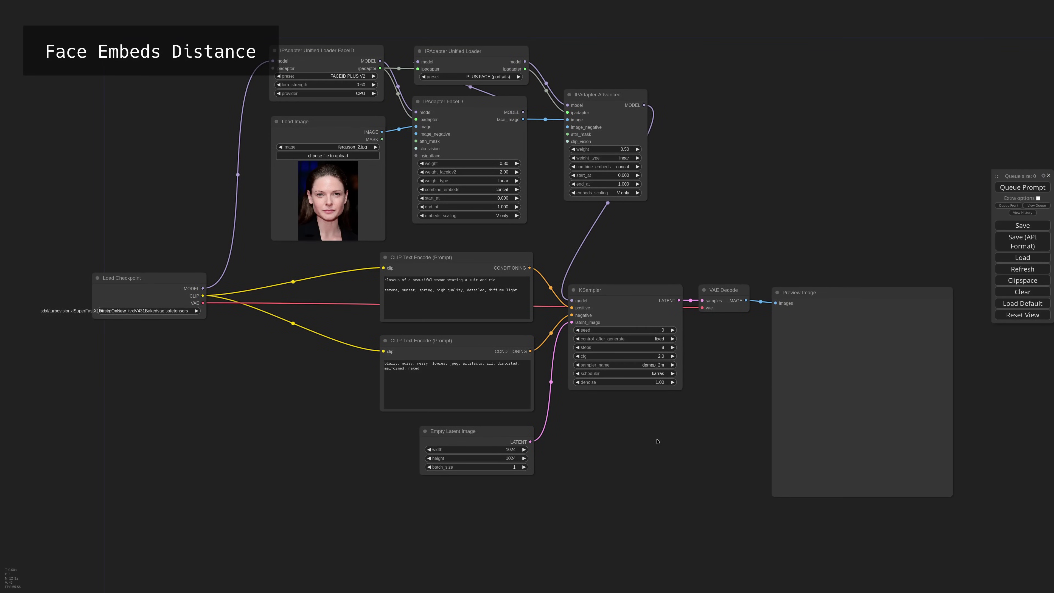
{"action": "key", "text": "ctrl+Return"}
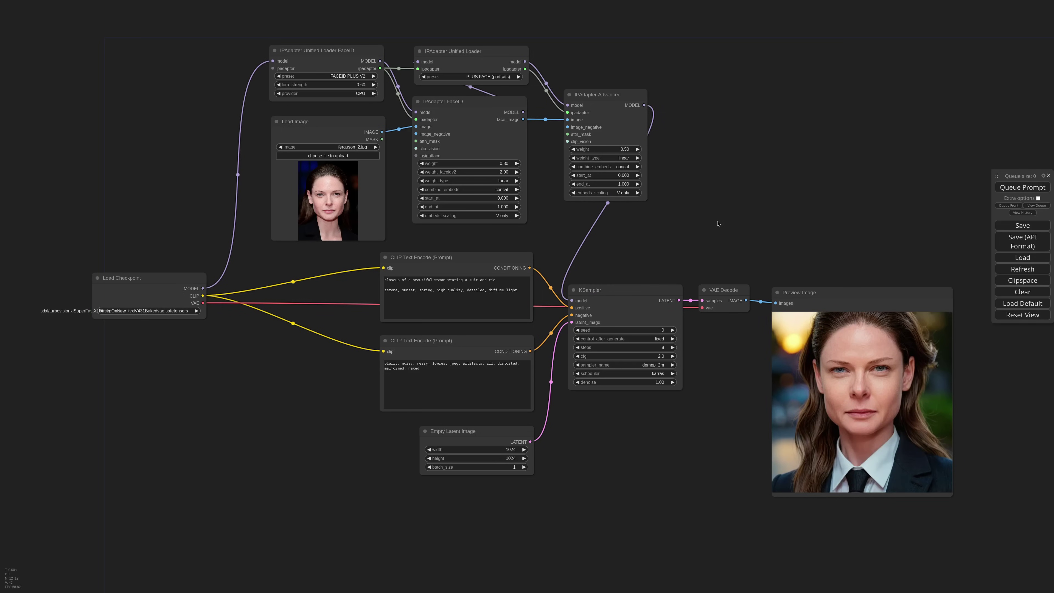
Add a Preview Image node to the IPAdapter FaceID node's face_image output, place it above IPAdapter Advanced, and run the workflow.
{"action": "left_click_drag", "start_coordinate": [554, 71], "coordinate": [563, 171]}
{"action": "scroll", "coordinate": [564, 170], "scroll_direction": "up", "scroll_amount": 5}
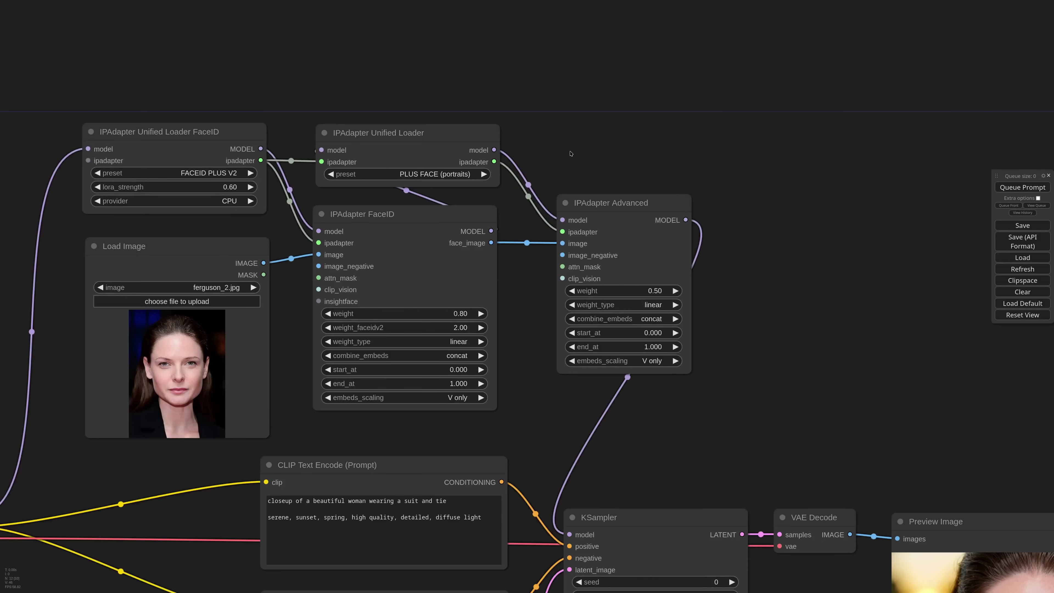
{"action": "left_click_drag", "start_coordinate": [491, 242], "coordinate": [612, 89]}
{"action": "left_click", "coordinate": [631, 139]}
{"action": "left_click_drag", "start_coordinate": [718, 103], "coordinate": [654, 34]}
{"action": "left_click", "coordinate": [1011, 187]}
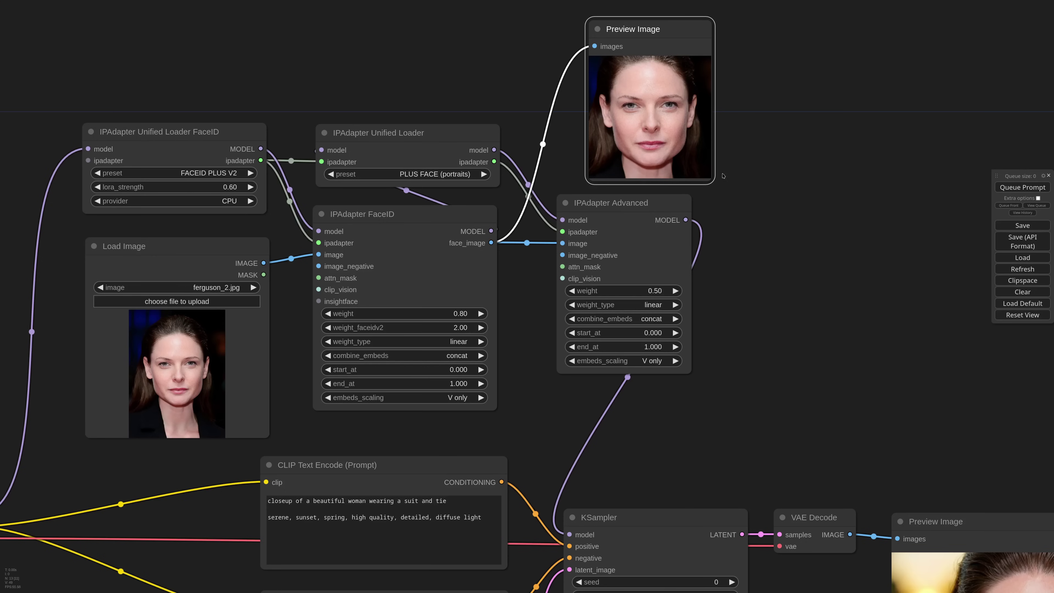
Shift the IPAdapter Advanced node slightly and enlarge the Preview Image node attached to VAE Decode.
{"action": "left_click_drag", "start_coordinate": [597, 220], "coordinate": [603, 224]}
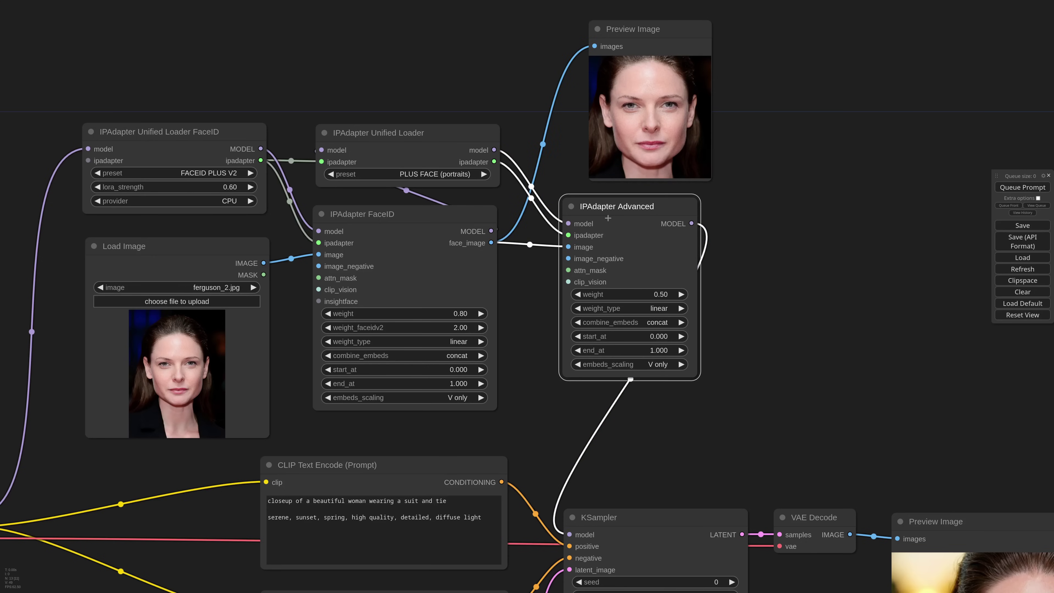
{"action": "scroll", "coordinate": [514, 328], "scroll_direction": "down", "scroll_amount": 9}
{"action": "left_click_drag", "start_coordinate": [514, 328], "coordinate": [438, 174]}
{"action": "left_click_drag", "start_coordinate": [722, 393], "coordinate": [820, 478]}
{"action": "scroll", "coordinate": [820, 477], "scroll_direction": "up", "scroll_amount": 3}
{"action": "left_click_drag", "start_coordinate": [667, 154], "coordinate": [623, 194]}
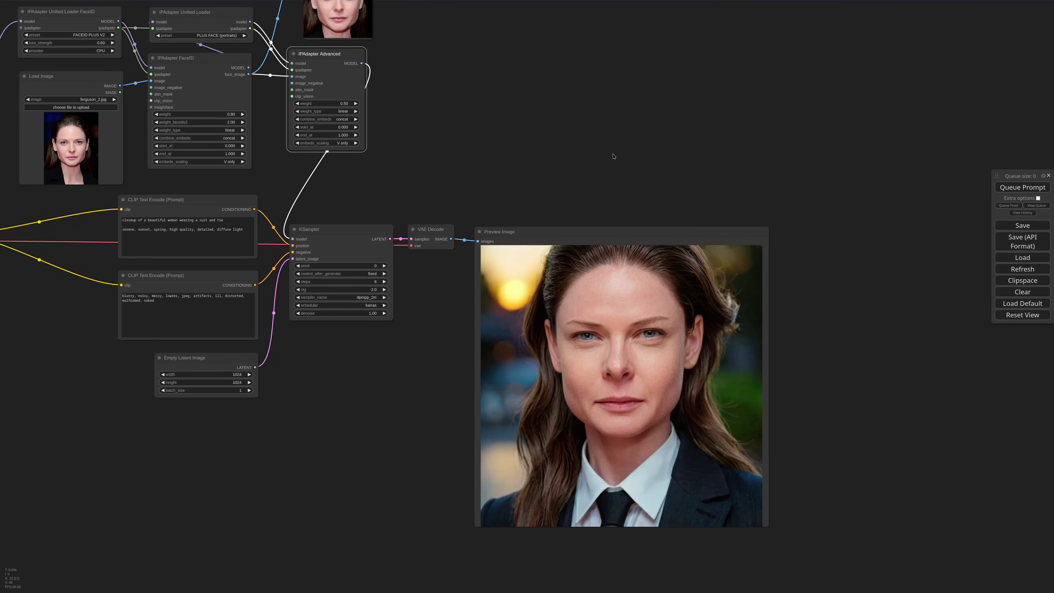
Add a Face Embeds Distance node in the empty space above the large Preview Image node.
{"action": "left_click_drag", "start_coordinate": [615, 149], "coordinate": [614, 221]}
{"action": "double_click", "coordinate": [548, 198]}
{"action": "type", "text": "faceemb"}
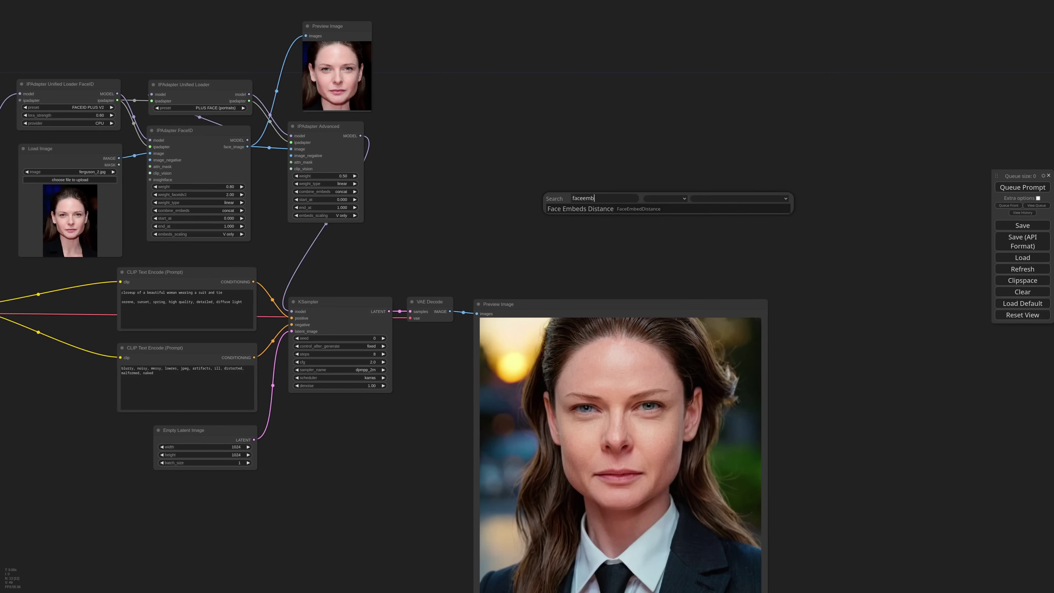
{"action": "key", "text": "Return"}
{"action": "scroll", "coordinate": [643, 221], "scroll_direction": "up", "scroll_amount": 3}
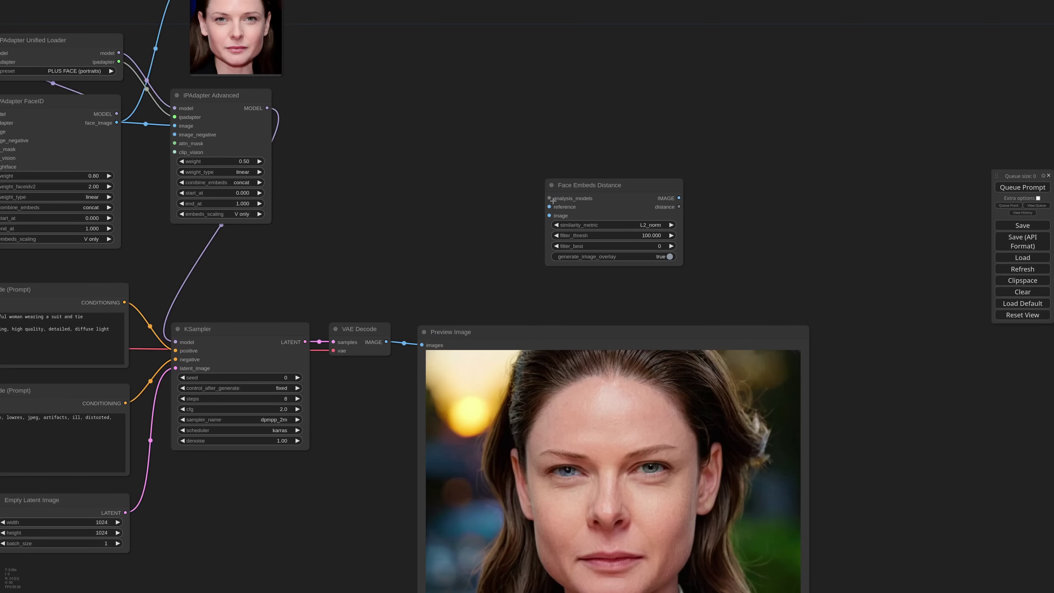
Add a Face Analysis Models node to the Face Embeds Distance node's analysis_models input and set its library to dlib.
{"action": "left_click_drag", "start_coordinate": [550, 199], "coordinate": [598, 122]}
{"action": "left_click", "coordinate": [585, 176]}
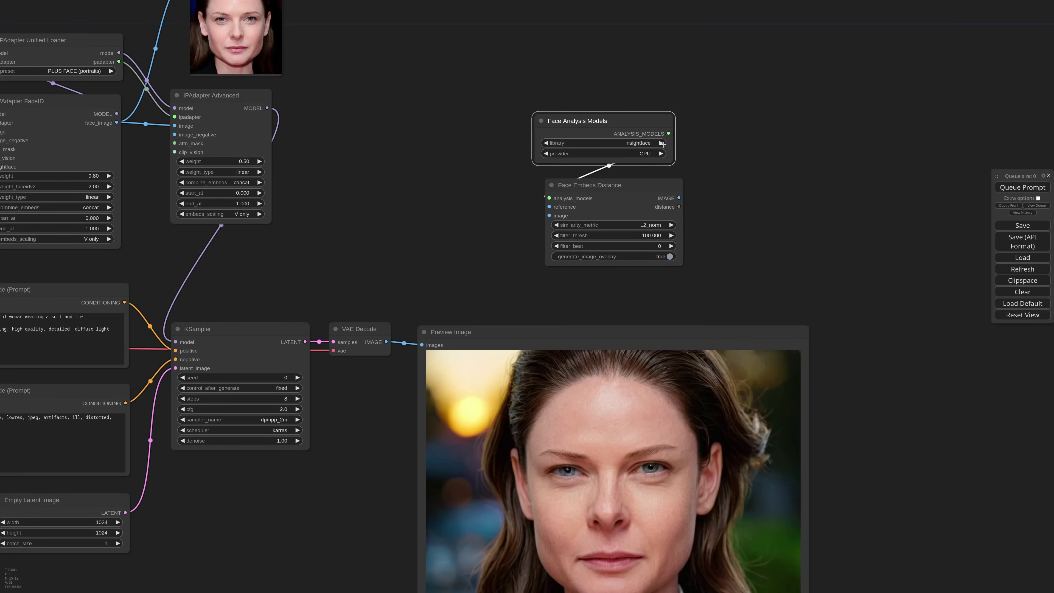
{"action": "left_click", "coordinate": [662, 143]}
Connect VAE Decode's image output to the Face Embeds Distance image input and the Load Image output to its reference input.
{"action": "scroll", "coordinate": [393, 252], "scroll_direction": "down", "scroll_amount": 3}
{"action": "left_click_drag", "start_coordinate": [394, 252], "coordinate": [501, 254]}
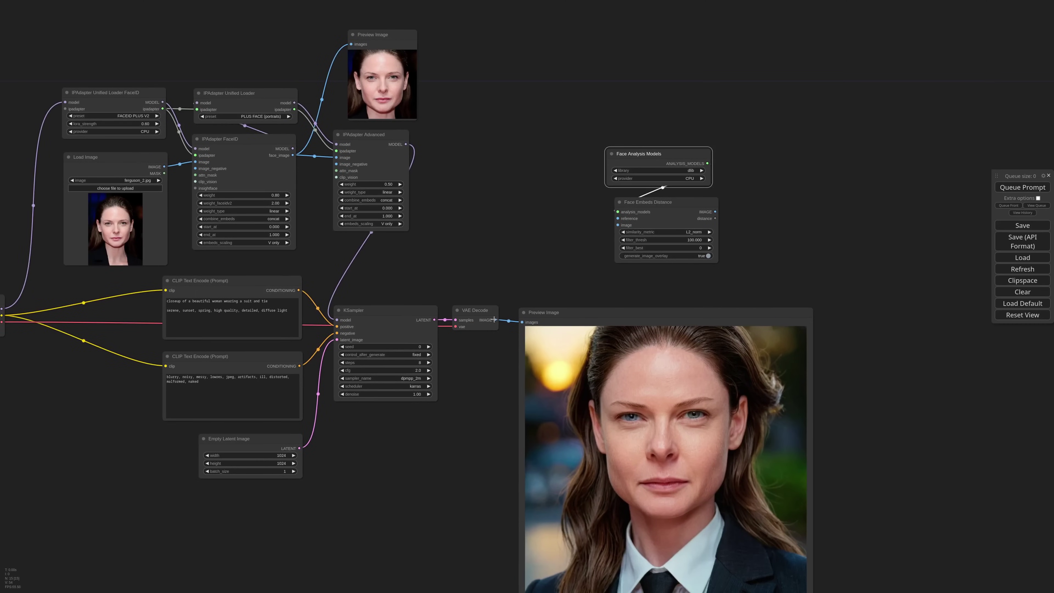
{"action": "left_click_drag", "start_coordinate": [494, 320], "coordinate": [618, 226]}
{"action": "left_click_drag", "start_coordinate": [166, 167], "coordinate": [618, 220]}
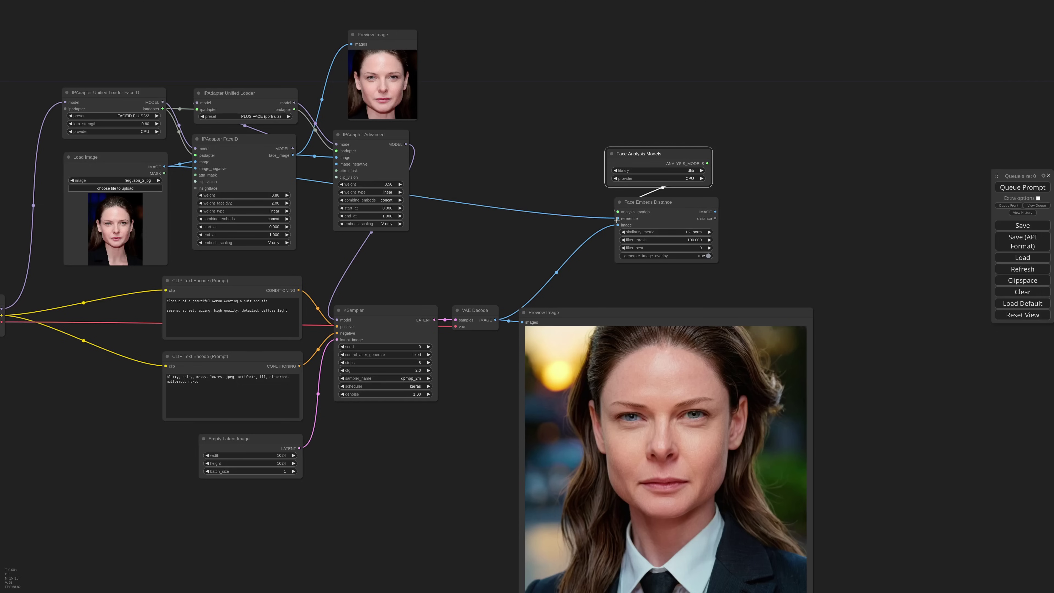
Feed the Face Embeds Distance image output into the large Preview Image node and run the workflow.
{"action": "left_click_drag", "start_coordinate": [715, 212], "coordinate": [645, 358]}
{"action": "left_click_drag", "start_coordinate": [873, 441], "coordinate": [859, 306]}
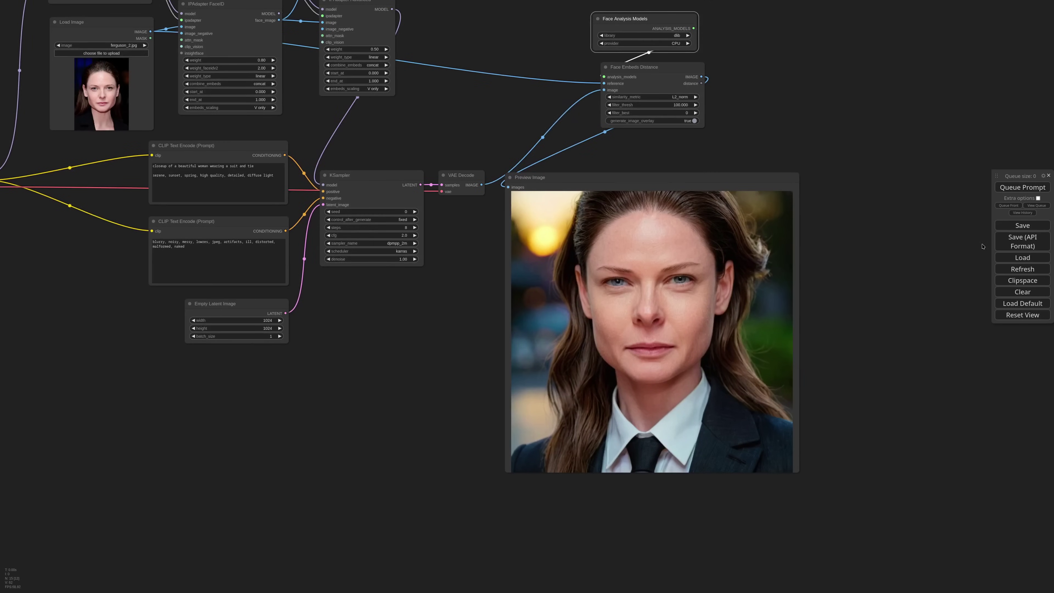
{"action": "left_click", "coordinate": [1013, 188]}
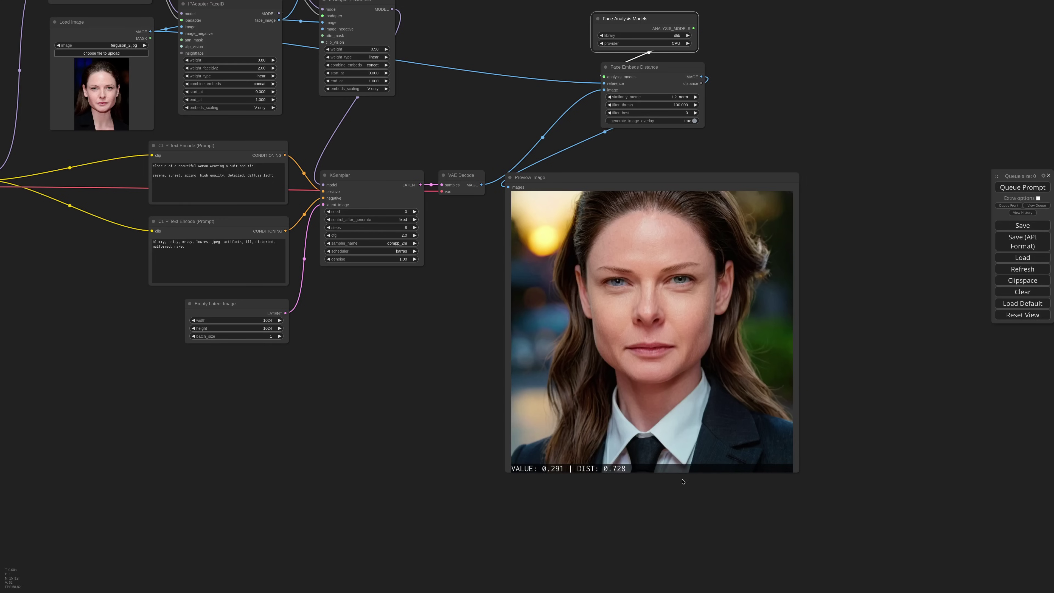
{"action": "scroll", "coordinate": [698, 430], "scroll_direction": "up", "scroll_amount": 5}
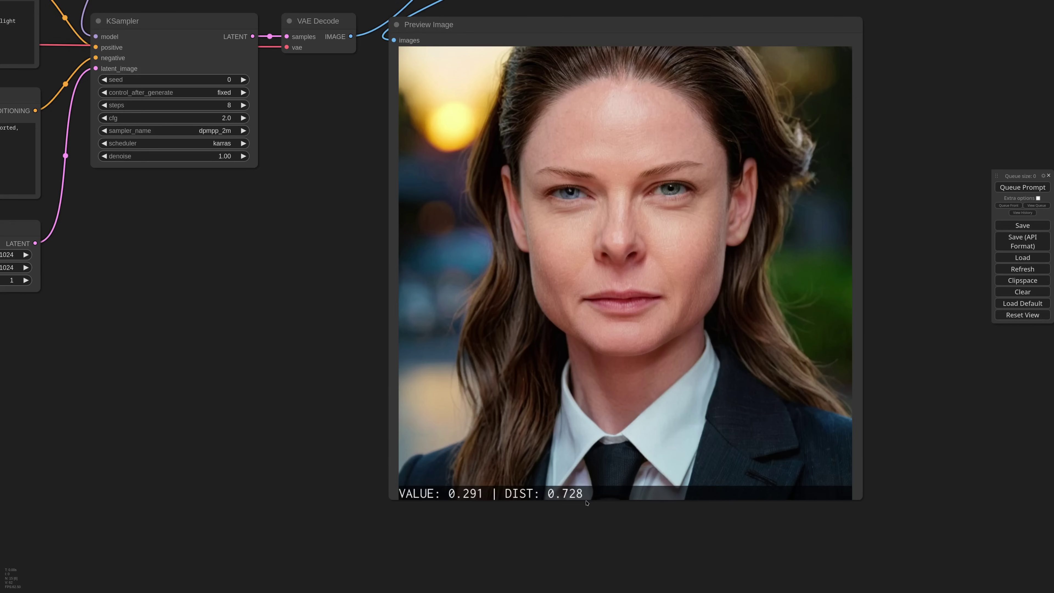
Change the Face Embeds Distance similarity metric to cosine, rerun the workflow, and inspect the distance overlay on the portrait.
{"action": "scroll", "coordinate": [587, 503], "scroll_direction": "down", "scroll_amount": 3}
{"action": "left_click_drag", "start_coordinate": [379, 345], "coordinate": [460, 375]}
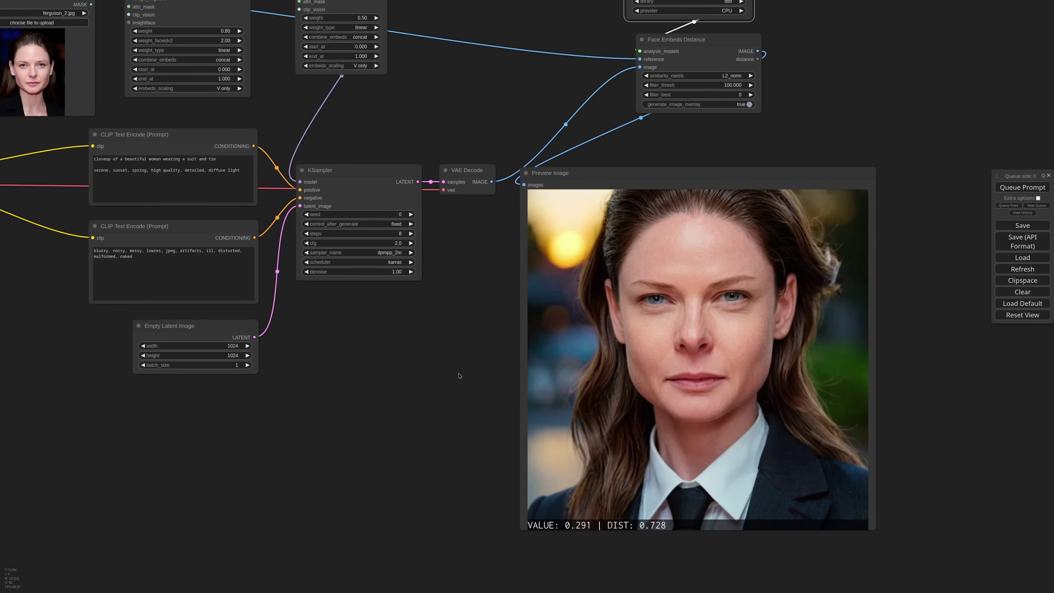
{"action": "left_click_drag", "start_coordinate": [510, 321], "coordinate": [432, 484]}
{"action": "scroll", "coordinate": [656, 229], "scroll_direction": "up", "scroll_amount": 6}
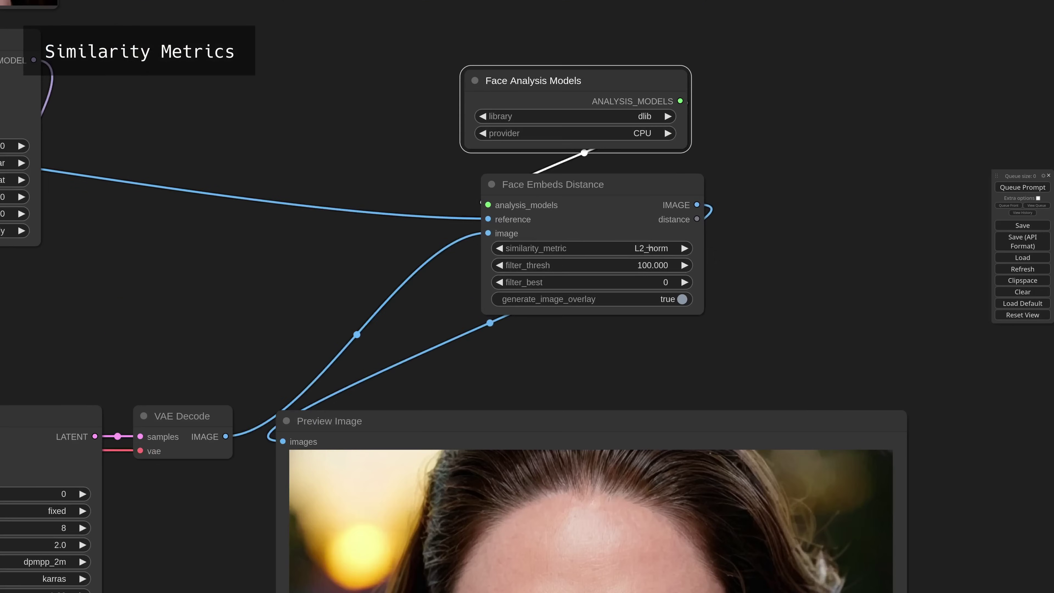
{"action": "left_click", "coordinate": [647, 246]}
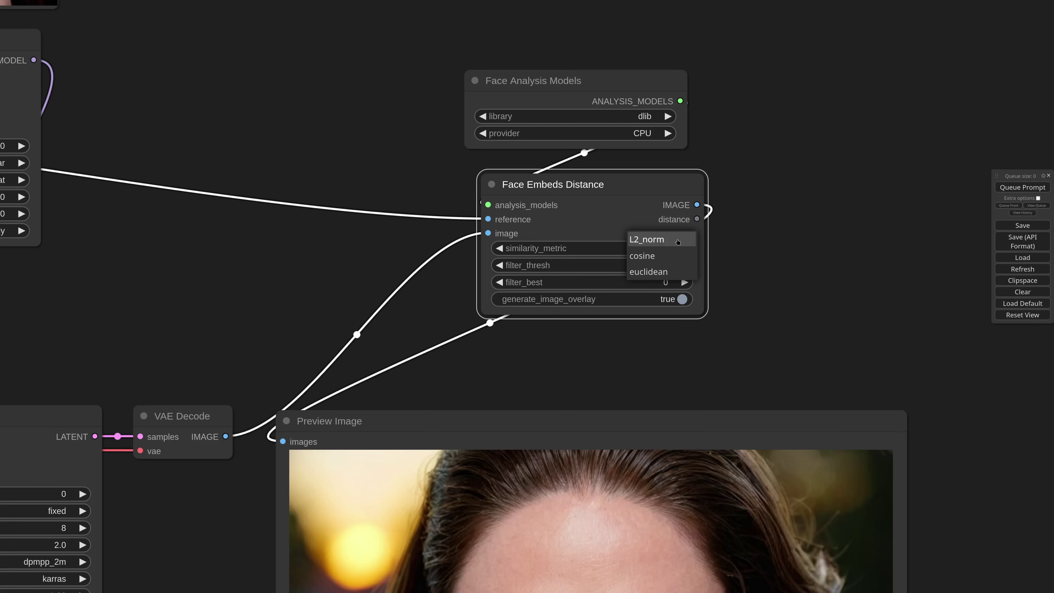
{"action": "left_click", "coordinate": [666, 257]}
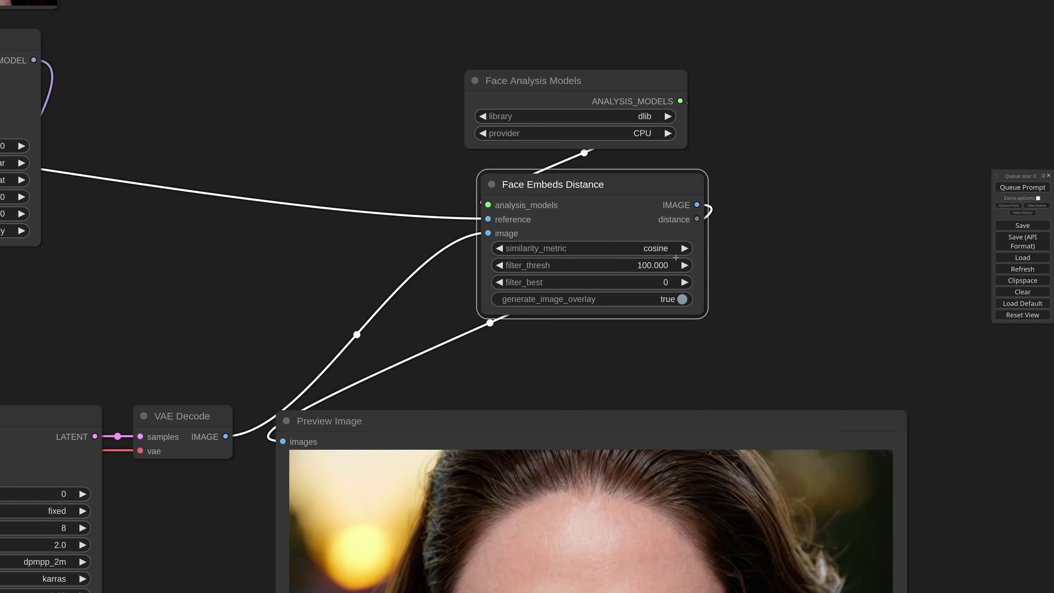
{"action": "scroll", "coordinate": [793, 176], "scroll_direction": "down", "scroll_amount": 8}
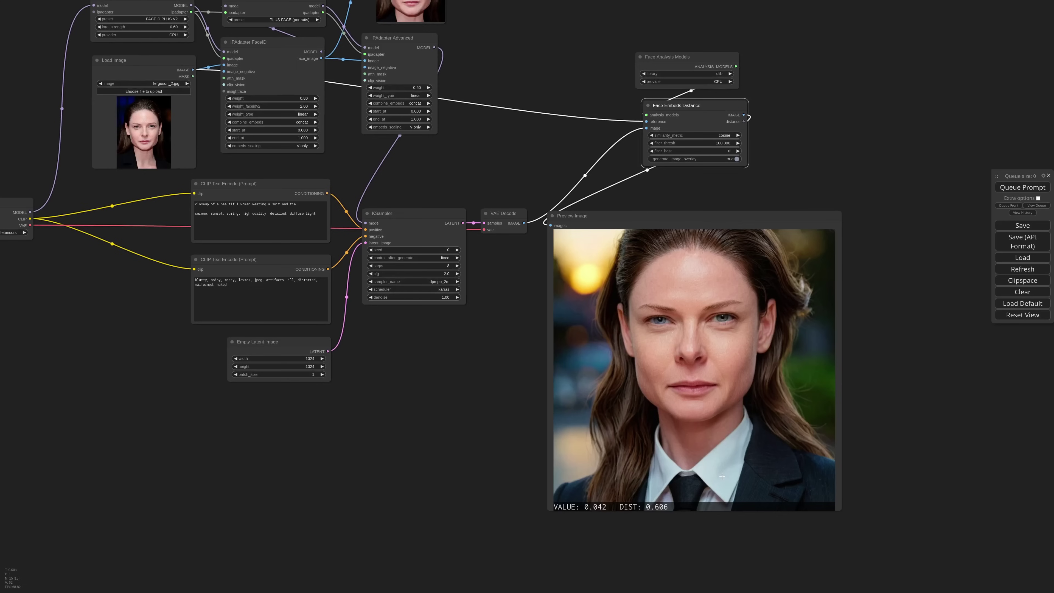
{"action": "scroll", "coordinate": [739, 483], "scroll_direction": "up", "scroll_amount": 3}
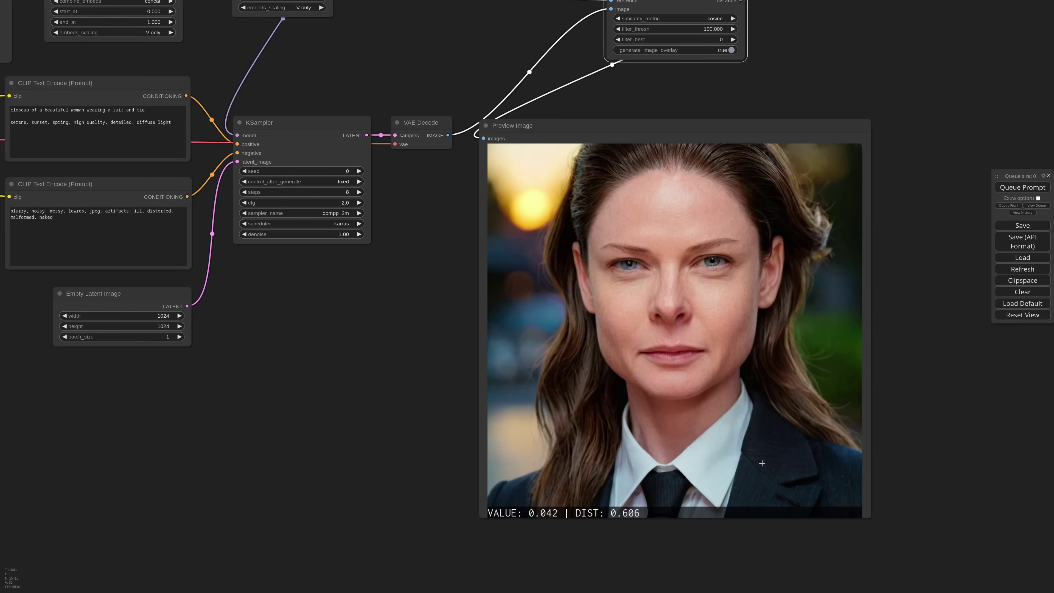
{"action": "scroll", "coordinate": [762, 463], "scroll_direction": "up", "scroll_amount": 2}
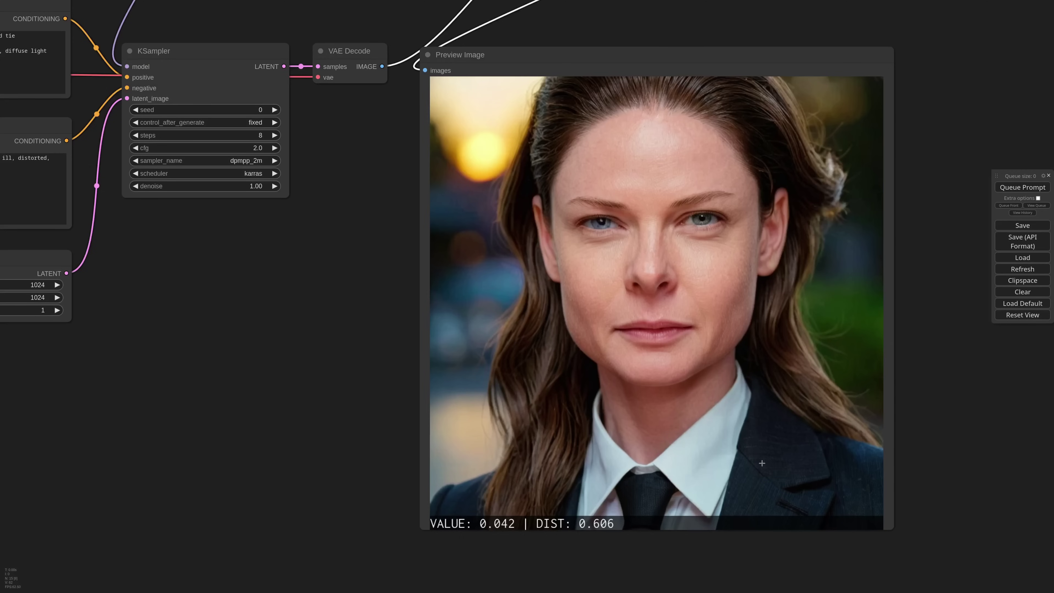
{"action": "scroll", "coordinate": [699, 403], "scroll_direction": "down", "scroll_amount": 3}
{"action": "left_click_drag", "start_coordinate": [790, 145], "coordinate": [787, 156]}
{"action": "left_click_drag", "start_coordinate": [786, 116], "coordinate": [791, 139]}
{"action": "left_click", "coordinate": [726, 67]}
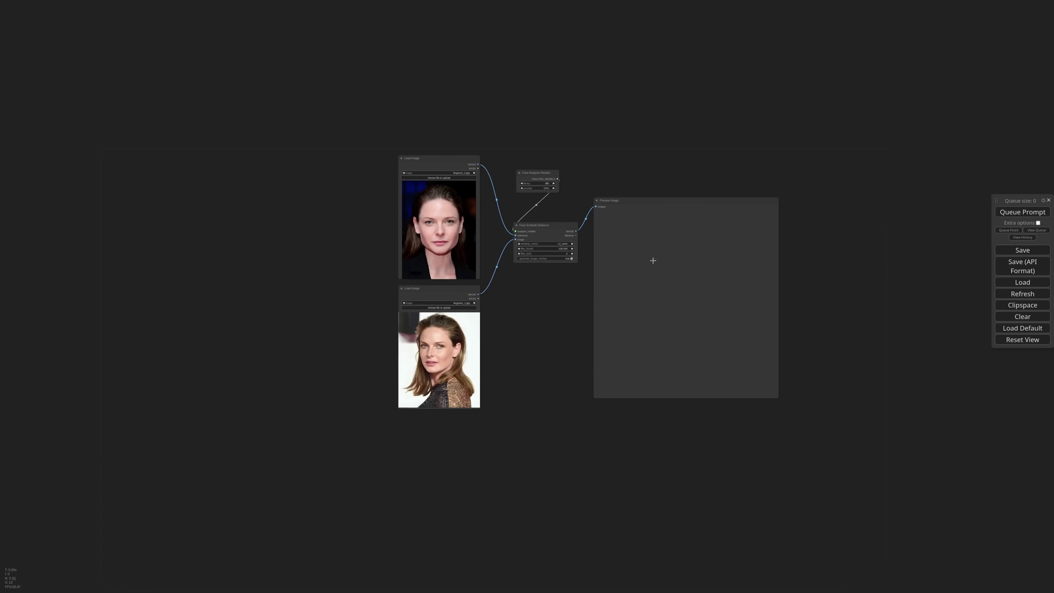
Run the face comparison of ferguson_1.jpg against reference ferguson_2.jpg and examine both photos and the distance overlay.
{"action": "scroll", "coordinate": [653, 260], "scroll_direction": "up", "scroll_amount": 6}
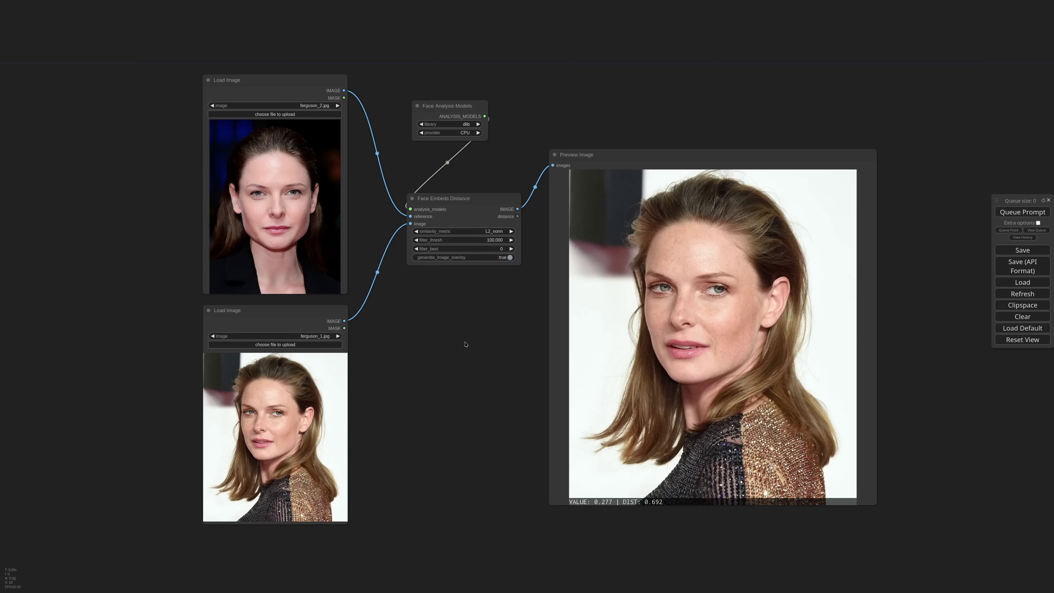
{"action": "left_click_drag", "start_coordinate": [472, 370], "coordinate": [476, 359]}
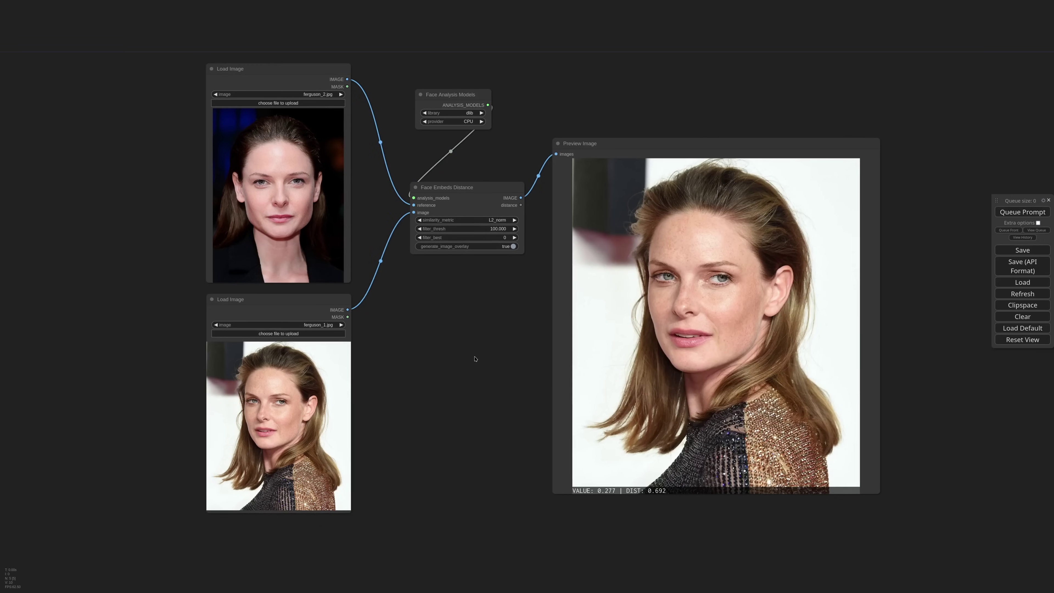
{"action": "scroll", "coordinate": [779, 412], "scroll_direction": "up", "scroll_amount": 4}
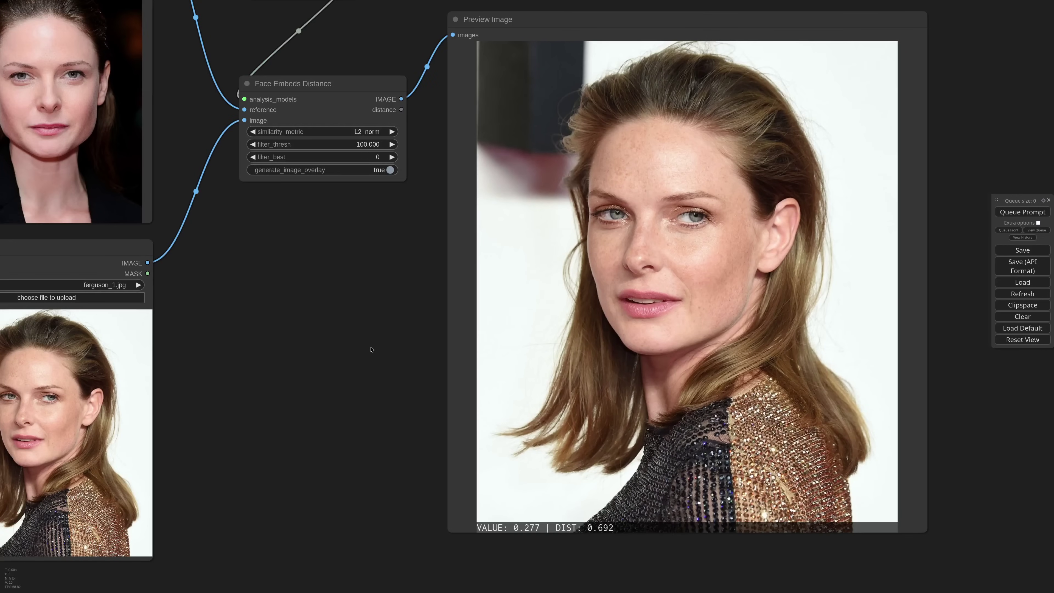
{"action": "scroll", "coordinate": [371, 347], "scroll_direction": "down", "scroll_amount": 1}
{"action": "left_click_drag", "start_coordinate": [249, 306], "coordinate": [501, 331]}
{"action": "left_click", "coordinate": [375, 283]}
{"action": "left_click_drag", "start_coordinate": [375, 282], "coordinate": [375, 279]}
{"action": "left_click_drag", "start_coordinate": [438, 44], "coordinate": [441, 55]}
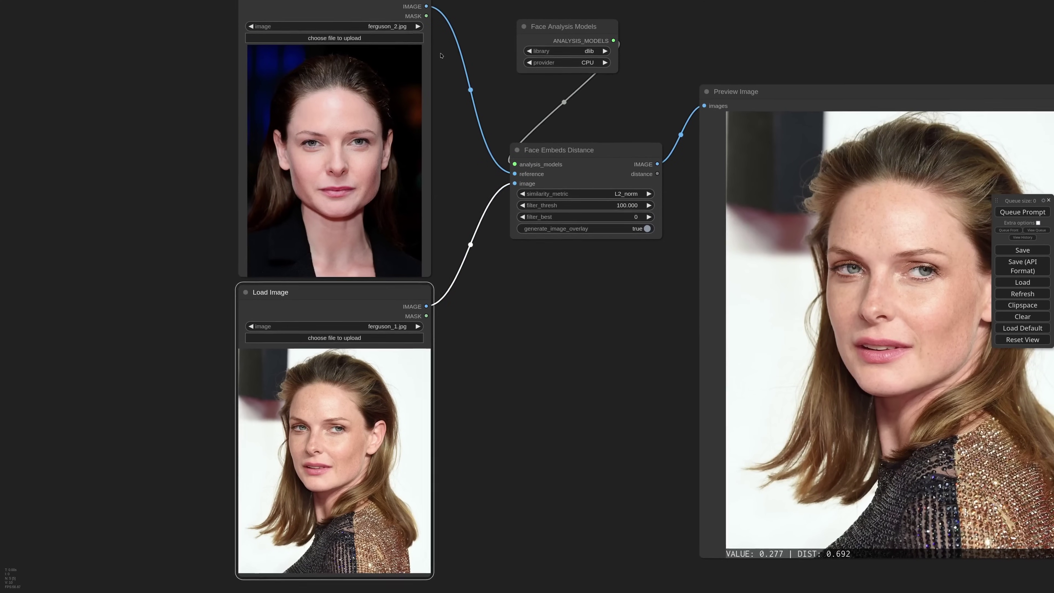
{"action": "scroll", "coordinate": [443, 66], "scroll_direction": "down", "scroll_amount": 1}
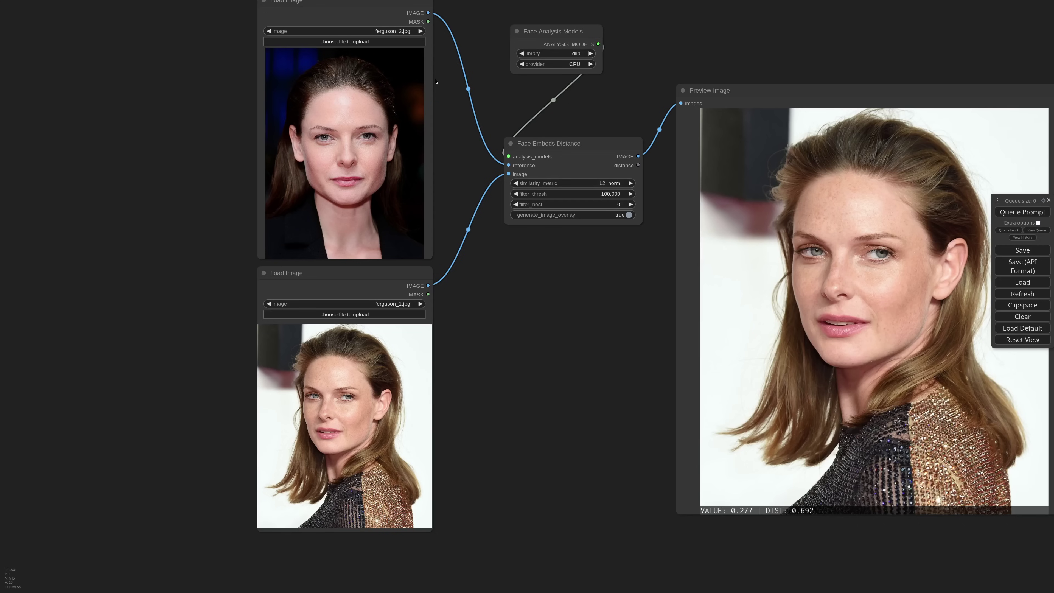
{"action": "left_click_drag", "start_coordinate": [649, 254], "coordinate": [601, 252]}
{"action": "scroll", "coordinate": [910, 481], "scroll_direction": "up", "scroll_amount": 3}
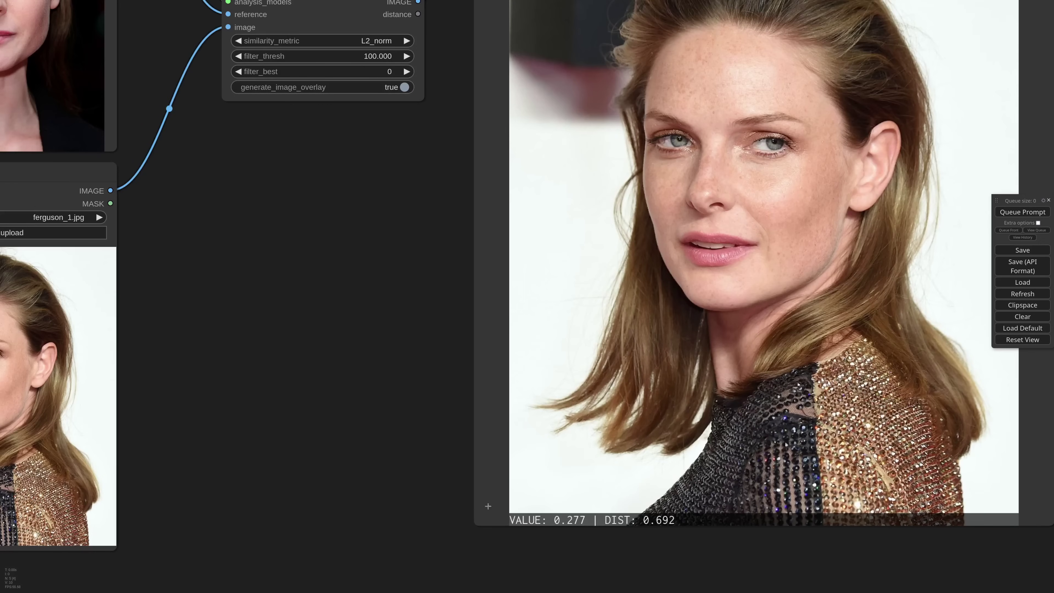
Switch the comparison photo in the second Load Image node to ferguson_4.jpg and run the workflow.
{"action": "scroll", "coordinate": [330, 376], "scroll_direction": "down", "scroll_amount": 4}
{"action": "left_click_drag", "start_coordinate": [276, 311], "coordinate": [407, 368]}
{"action": "left_click", "coordinate": [377, 309]}
{"action": "left_click", "coordinate": [377, 309]}
{"action": "left_click", "coordinate": [1023, 212]}
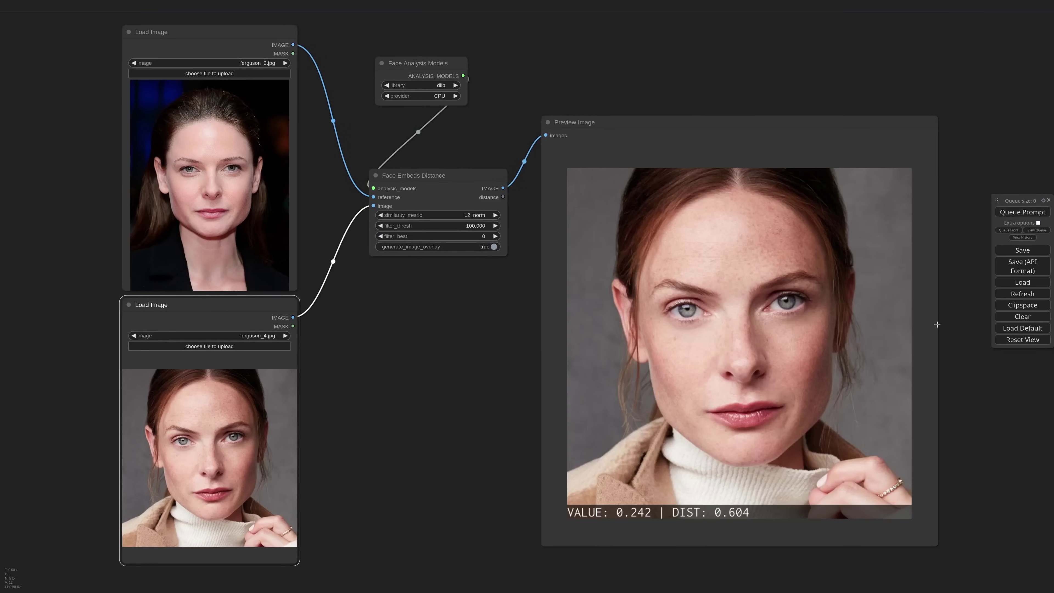
Paste a copy of the ferguson_2.jpg Load Image node and add an Image Crop node beside it.
{"action": "scroll", "coordinate": [873, 434], "scroll_direction": "up", "scroll_amount": 1}
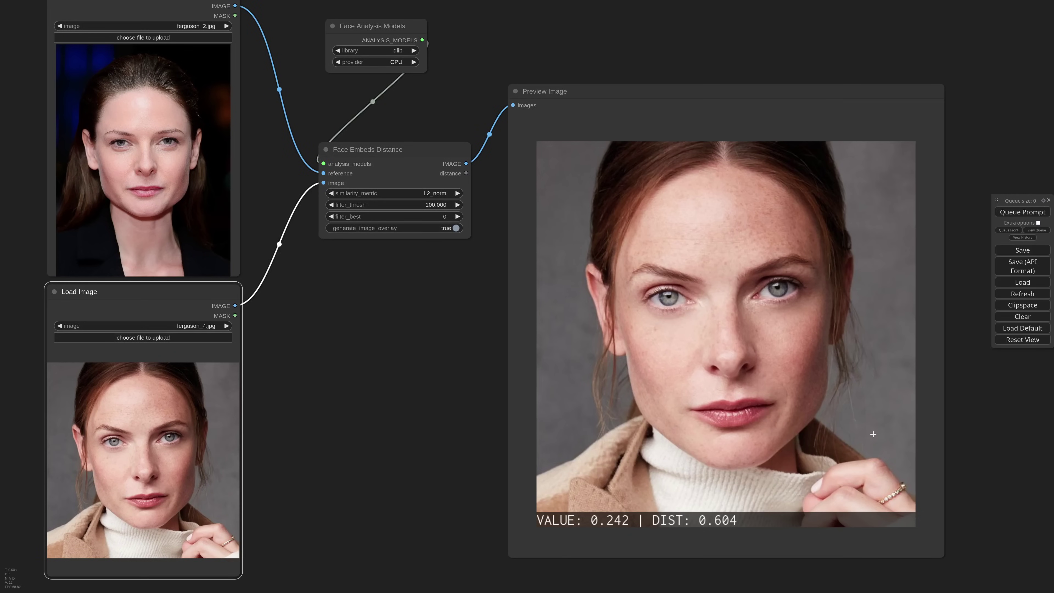
{"action": "scroll", "coordinate": [958, 438], "scroll_direction": "up", "scroll_amount": 2}
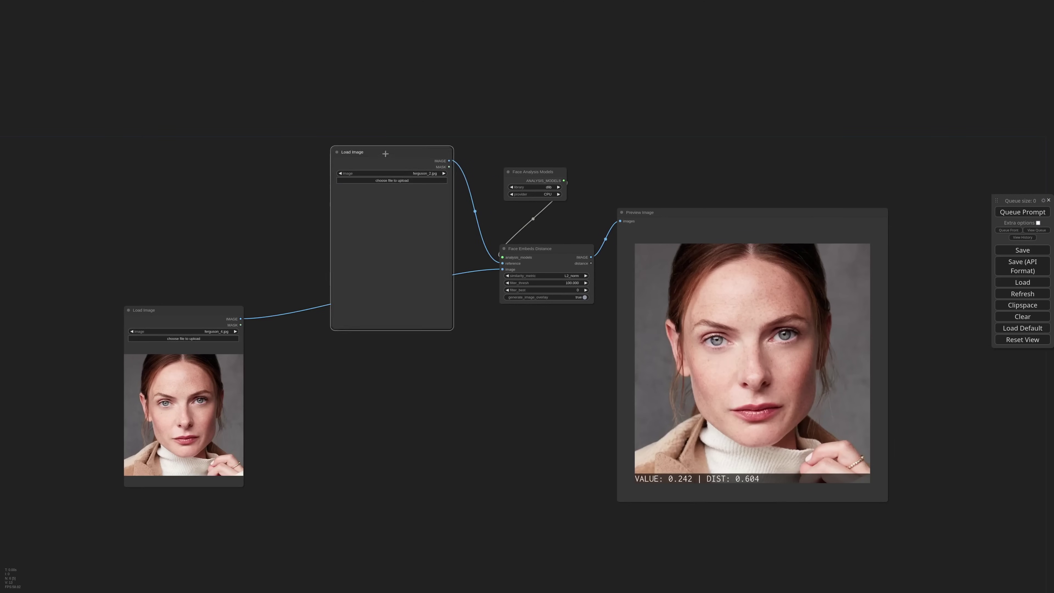
{"action": "key", "text": "ctrl+v"}
{"action": "double_click", "coordinate": [429, 375]}
{"action": "type", "text": "imagec"}
{"action": "left_click", "coordinate": [505, 426]}
{"action": "scroll", "coordinate": [505, 432], "scroll_direction": "up", "scroll_amount": 6}
Set the Image Crop node's width and height to 1000, feed it from the copied Load Image node, and make it narrower.
{"action": "left_click", "coordinate": [472, 374]}
{"action": "type", "text": "1000"}
{"action": "key", "text": "Return"}
{"action": "left_click", "coordinate": [472, 386]}
{"action": "type", "text": "1000"}
{"action": "key", "text": "Return"}
{"action": "left_click_drag", "start_coordinate": [491, 344], "coordinate": [458, 335]}
{"action": "left_click_drag", "start_coordinate": [302, 311], "coordinate": [345, 332]}
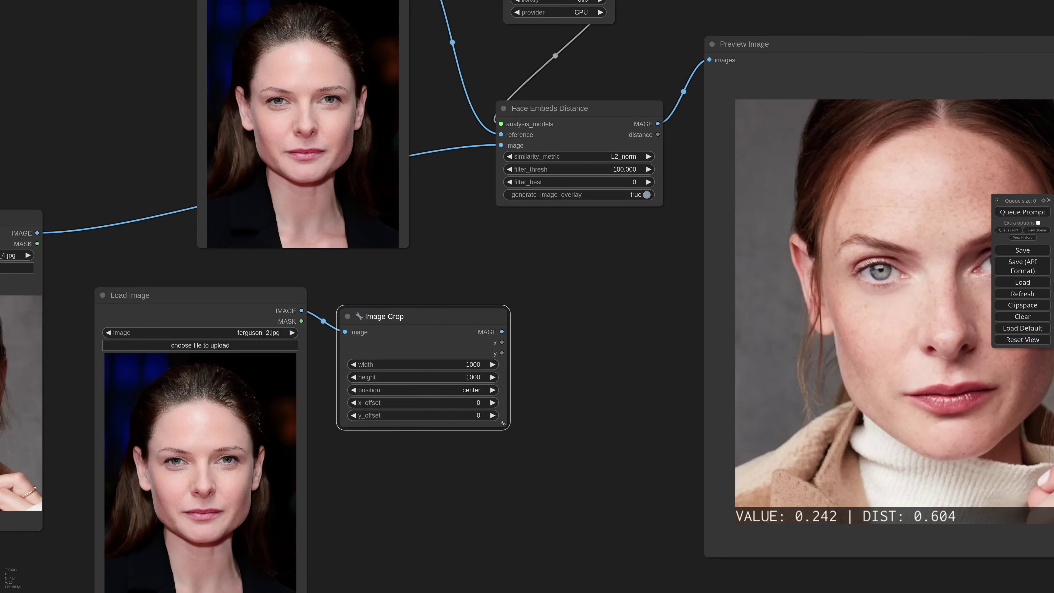
{"action": "left_click_drag", "start_coordinate": [503, 425], "coordinate": [446, 425]}
Add an Image Flip node with axis x next to Image Crop and connect the cropped image to it.
{"action": "double_click", "coordinate": [504, 355]}
{"action": "type", "text": "flip"}
{"action": "left_click", "coordinate": [490, 390]}
{"action": "left_click_drag", "start_coordinate": [663, 382], "coordinate": [610, 382]}
{"action": "left_click_drag", "start_coordinate": [540, 346], "coordinate": [474, 335]}
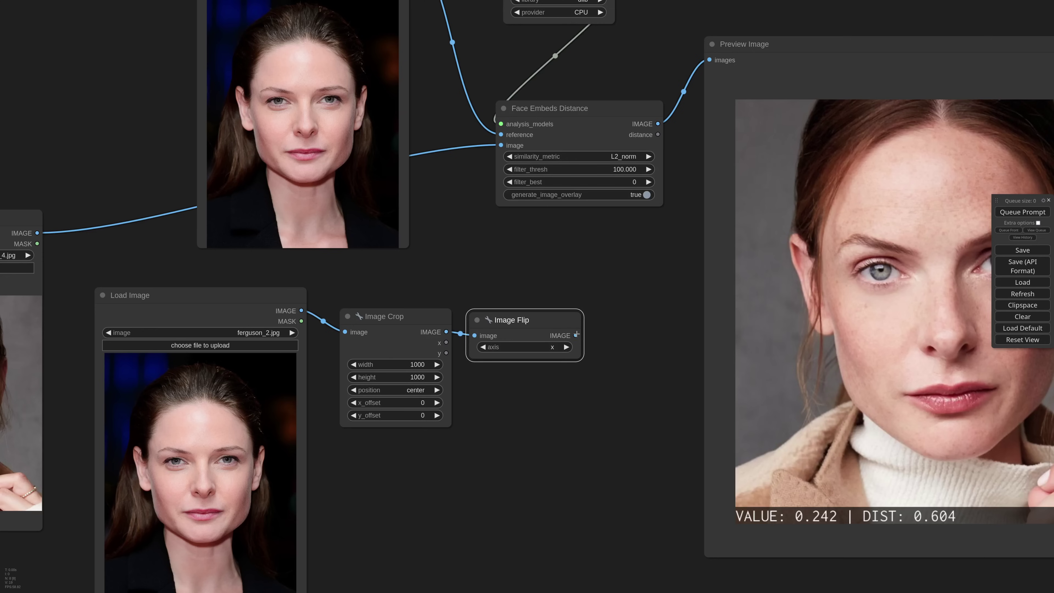
Send the flipped image to the Face Embeds Distance image input and a new Preview Image node, then run the workflow.
{"action": "left_click_drag", "start_coordinate": [576, 335], "coordinate": [501, 146]}
{"action": "left_click_drag", "start_coordinate": [575, 336], "coordinate": [549, 396]}
{"action": "left_click", "coordinate": [582, 445]}
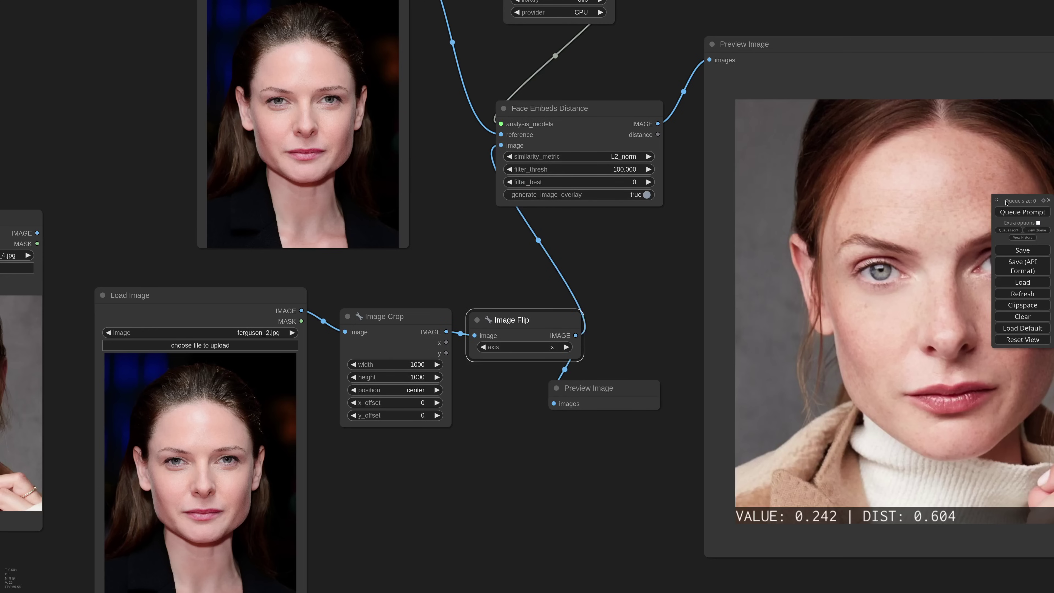
{"action": "left_click", "coordinate": [1013, 212]}
{"action": "scroll", "coordinate": [623, 287], "scroll_direction": "down", "scroll_amount": 3}
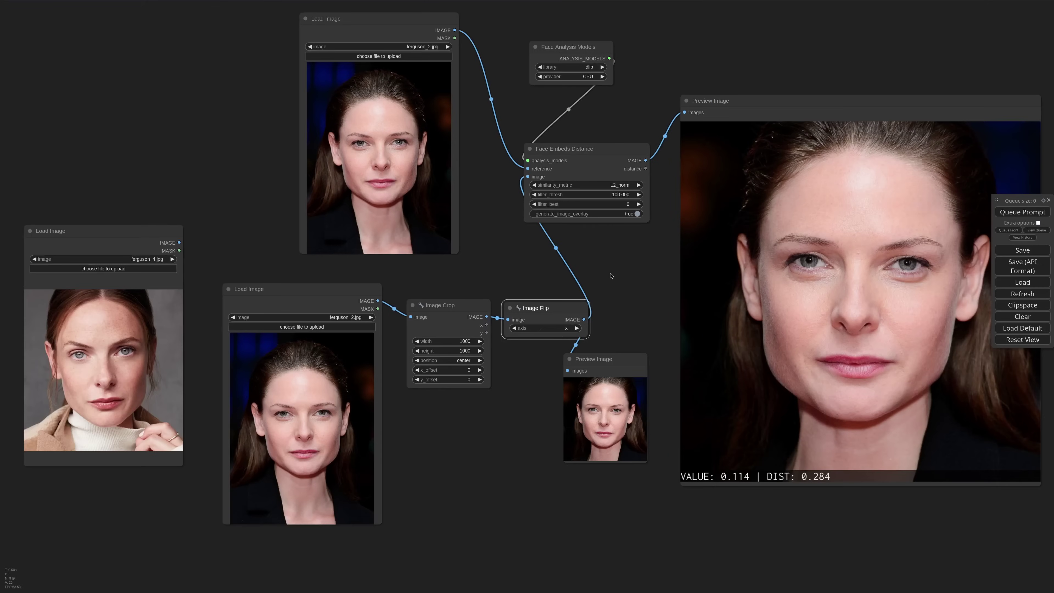
Examine the distance overlay for the flipped crop and compare its small preview with the ferguson_2.jpg reference.
{"action": "left_click_drag", "start_coordinate": [607, 282], "coordinate": [512, 272]}
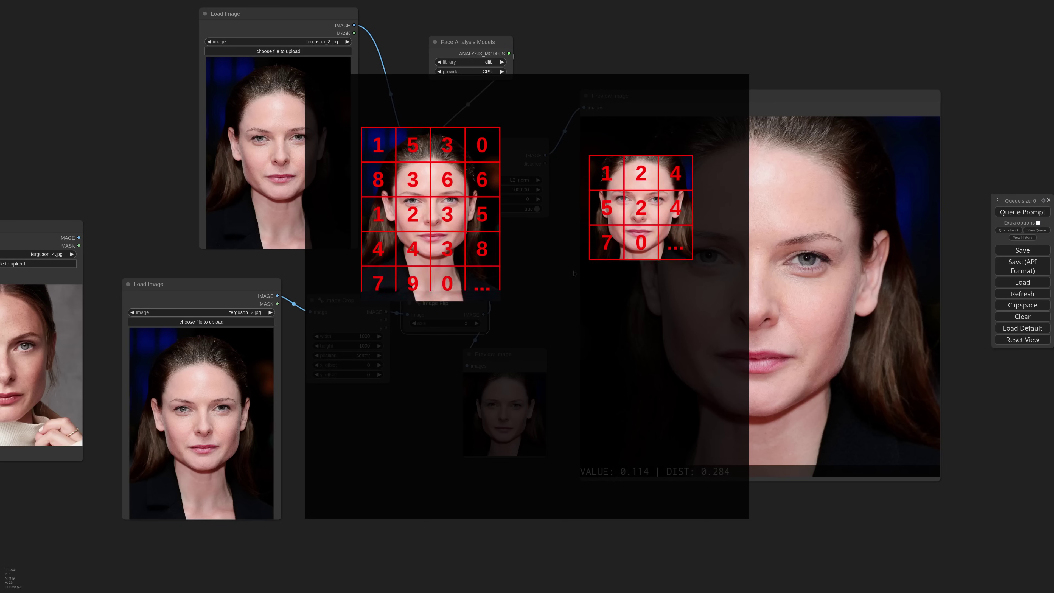
{"action": "scroll", "coordinate": [934, 337], "scroll_direction": "up", "scroll_amount": 3}
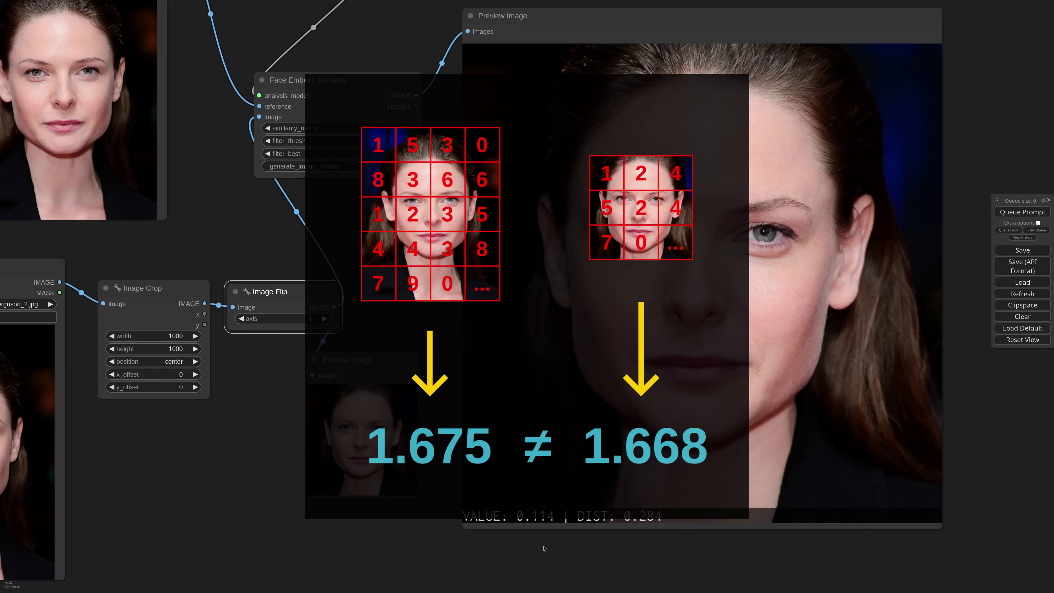
{"action": "scroll", "coordinate": [514, 551], "scroll_direction": "down", "scroll_amount": 3}
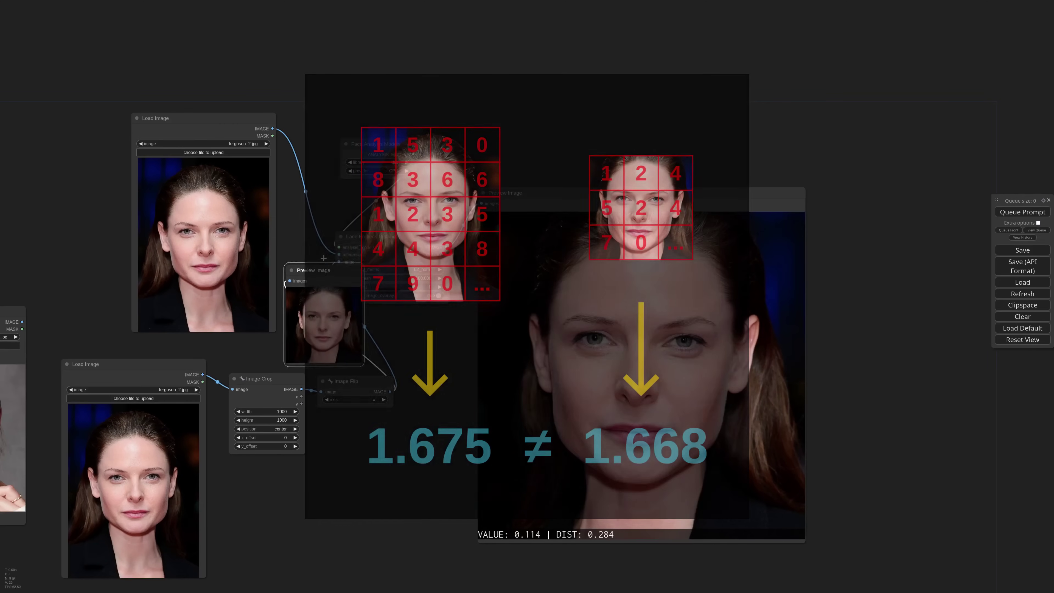
{"action": "left_click_drag", "start_coordinate": [323, 258], "coordinate": [322, 242]}
{"action": "left_click_drag", "start_coordinate": [131, 247], "coordinate": [85, 237]}
{"action": "left_click_drag", "start_coordinate": [332, 278], "coordinate": [382, 347]}
In the portrait generation workflow, increase the Empty Latent Image batch size and set Face Embeds Distance filter_best to 1.
{"action": "scroll", "coordinate": [383, 348], "scroll_direction": "up", "scroll_amount": 4}
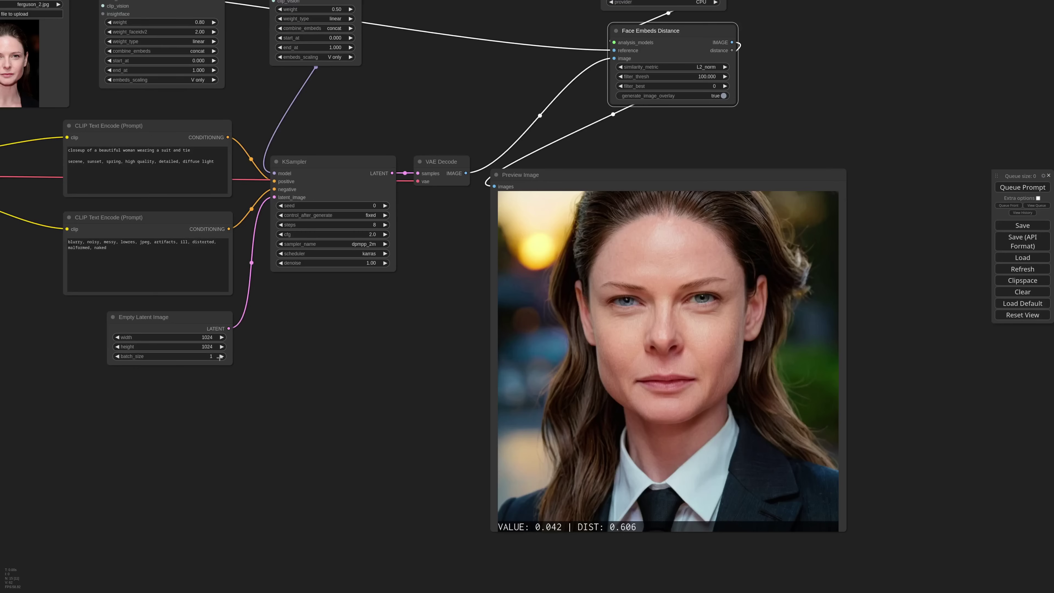
{"action": "left_click", "coordinate": [220, 357]}
{"action": "left_click", "coordinate": [220, 358]}
{"action": "left_click", "coordinate": [220, 357]}
{"action": "left_click", "coordinate": [220, 358]}
{"action": "left_click", "coordinate": [220, 358]}
{"action": "left_click", "coordinate": [220, 357]}
{"action": "scroll", "coordinate": [79, 352], "scroll_direction": "up", "scroll_amount": 6}
{"action": "left_click", "coordinate": [333, 363]}
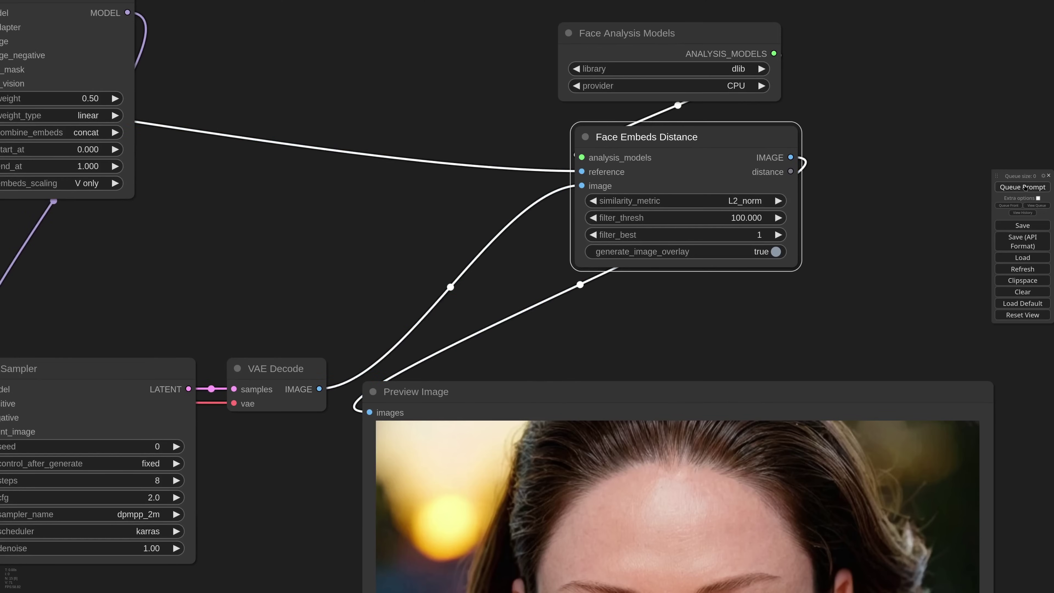
Run the portrait batch and inspect the single best match with its distance overlay.
{"action": "left_click", "coordinate": [1024, 187]}
{"action": "scroll", "coordinate": [574, 337], "scroll_direction": "down", "scroll_amount": 5}
{"action": "left_click_drag", "start_coordinate": [519, 351], "coordinate": [490, 123]}
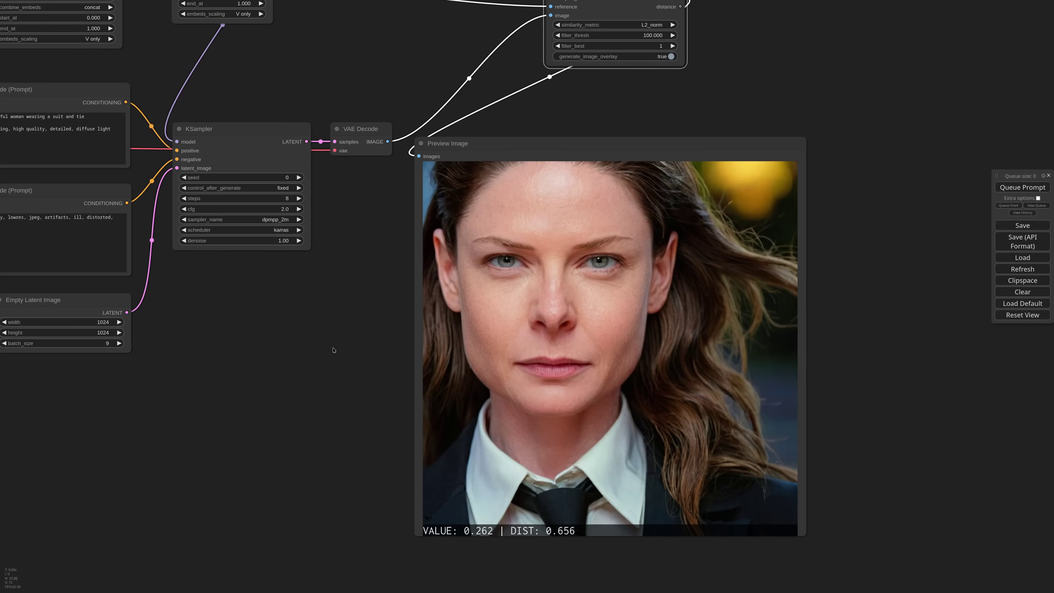
Change the Face Embeds Distance similarity metric to cosine, rerun the portrait batch, and inspect the selected portrait.
{"action": "left_click", "coordinate": [650, 263]}
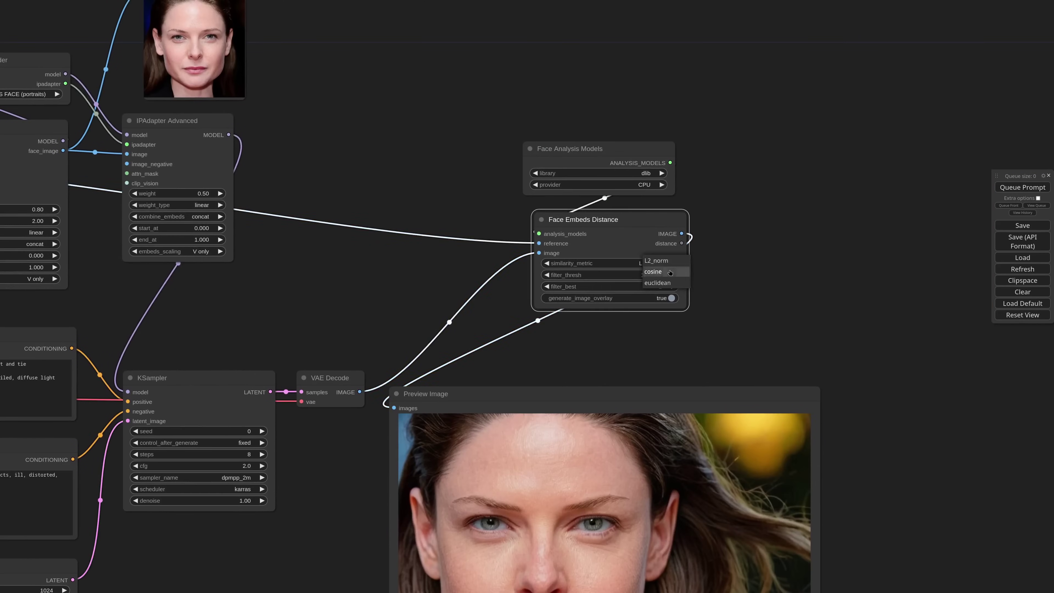
{"action": "left_click", "coordinate": [669, 272]}
{"action": "key", "text": "ctrl+Return"}
{"action": "scroll", "coordinate": [332, 542], "scroll_direction": "down", "scroll_amount": 2}
{"action": "left_click_drag", "start_coordinate": [332, 542], "coordinate": [376, 285]}
{"action": "scroll", "coordinate": [633, 532], "scroll_direction": "up", "scroll_amount": 4}
{"action": "left_click_drag", "start_coordinate": [634, 533], "coordinate": [633, 557]}
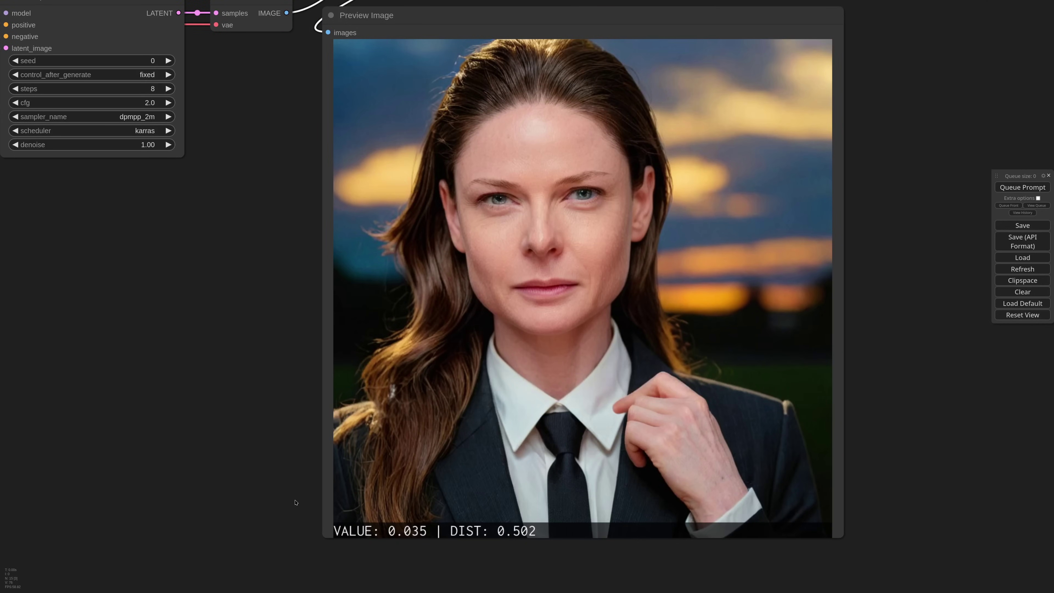
Duplicate the ferguson_2.jpg Load Image node of the generation workflow and place the copy beneath it.
{"action": "scroll", "coordinate": [295, 502], "scroll_direction": "down", "scroll_amount": 6}
{"action": "left_click_drag", "start_coordinate": [119, 336], "coordinate": [590, 500]}
{"action": "left_click_drag", "start_coordinate": [233, 226], "coordinate": [363, 278]}
{"action": "left_click_drag", "start_coordinate": [513, 277], "coordinate": [317, 137]}
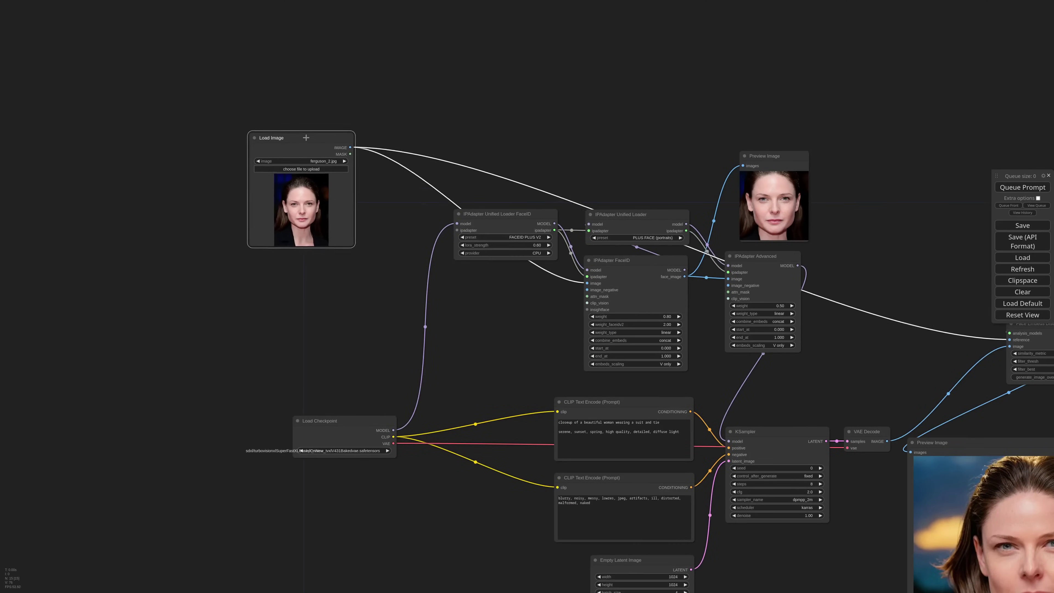
{"action": "left_click_drag", "start_coordinate": [304, 138], "coordinate": [297, 262]}
Select ferguson_4.jpg as the photo in the duplicated Load Image node.
{"action": "left_click", "coordinate": [247, 286]}
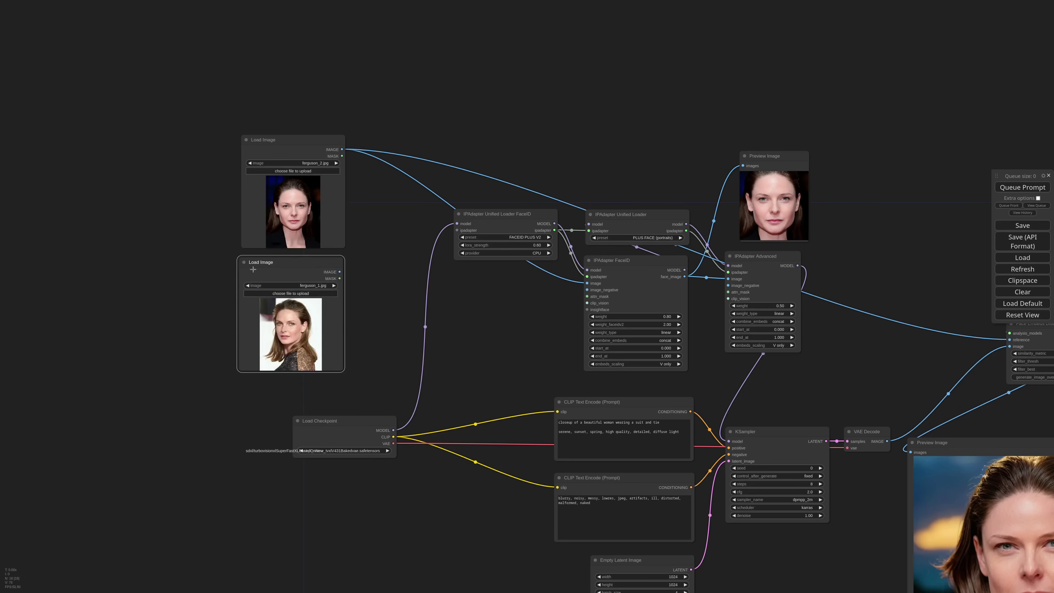
{"action": "scroll", "coordinate": [249, 266], "scroll_direction": "up", "scroll_amount": 9}
{"action": "left_click_drag", "start_coordinate": [403, 258], "coordinate": [403, 252]}
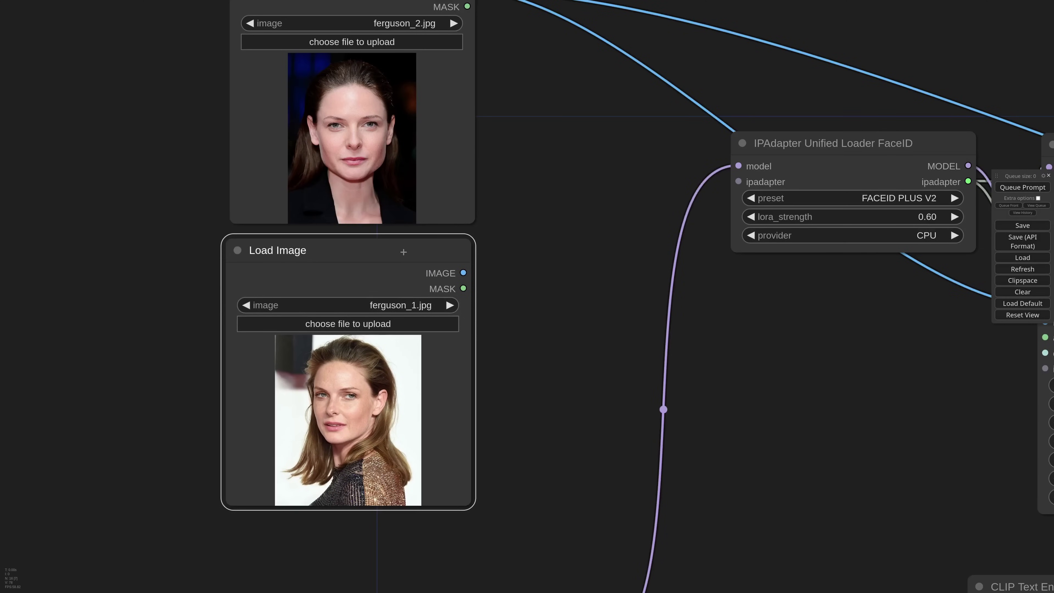
{"action": "left_click", "coordinate": [451, 305]}
{"action": "left_click", "coordinate": [450, 305]}
{"action": "left_click", "coordinate": [451, 305]}
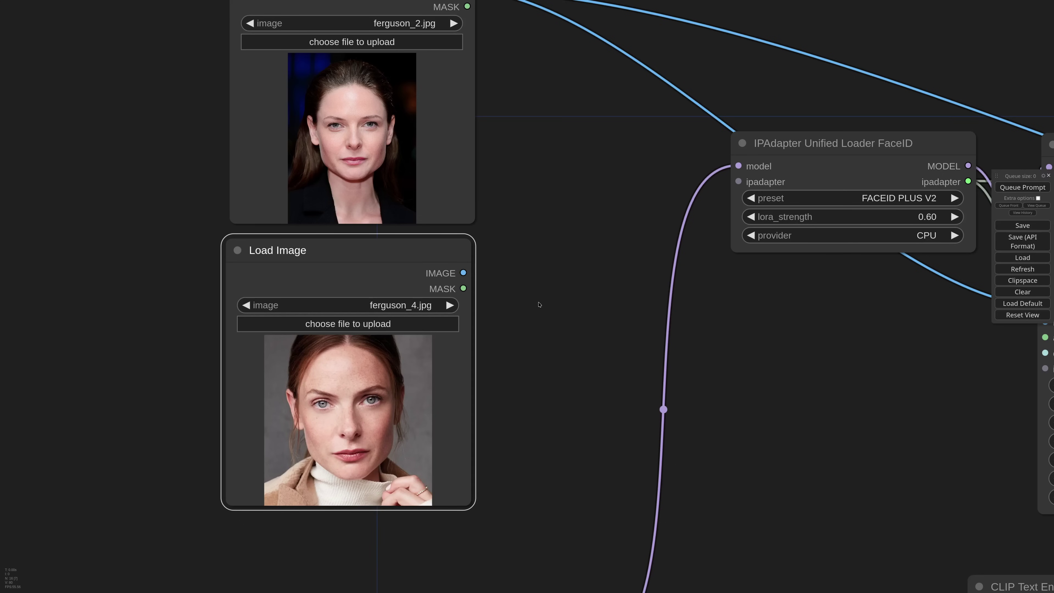
Add a Batch Images node and connect the ferguson_2.jpg and ferguson_4.jpg images to its two inputs.
{"action": "scroll", "coordinate": [539, 305], "scroll_direction": "down", "scroll_amount": 3}
{"action": "double_click", "coordinate": [513, 315]}
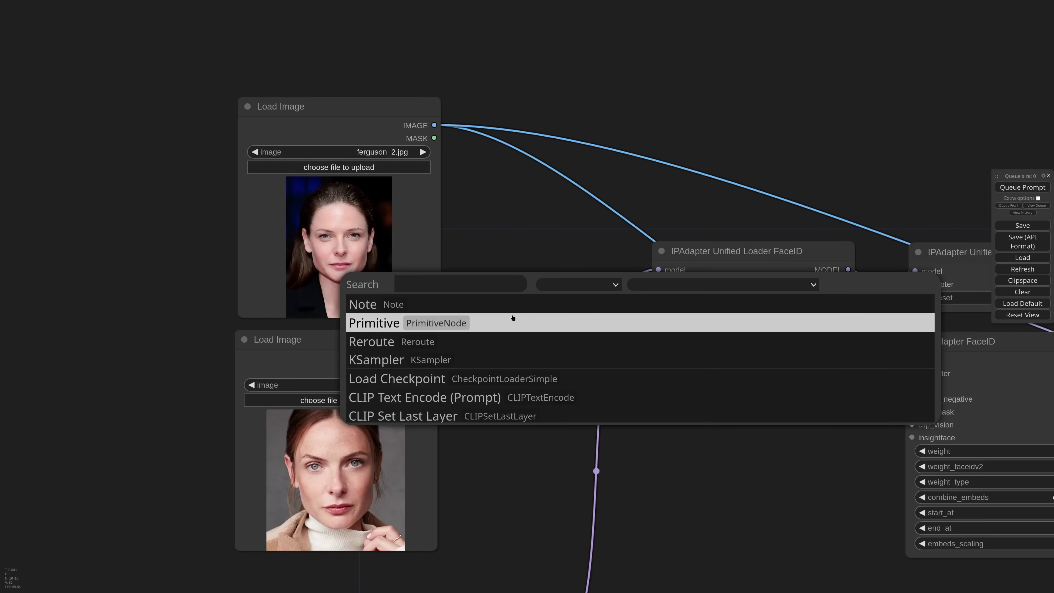
{"action": "type", "text": "imageba"}
{"action": "key", "text": "Return"}
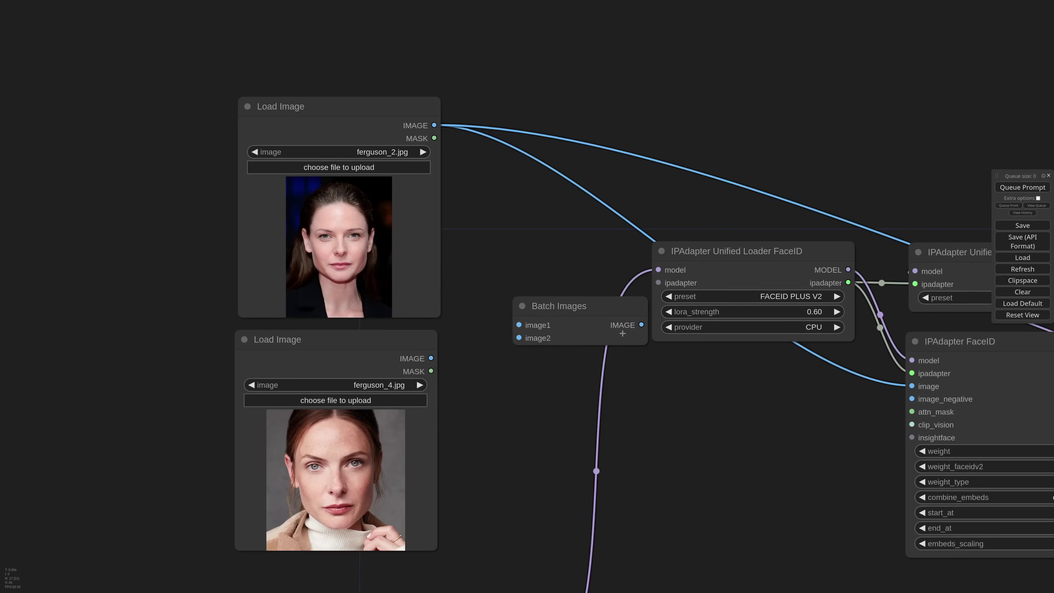
{"action": "left_click_drag", "start_coordinate": [630, 338], "coordinate": [570, 318]}
{"action": "left_click_drag", "start_coordinate": [433, 125], "coordinate": [519, 325]}
{"action": "left_click_drag", "start_coordinate": [431, 358], "coordinate": [519, 338]}
{"action": "left_click_drag", "start_coordinate": [559, 308], "coordinate": [549, 371]}
Feed the batched photos into the IPAdapter FaceID image input and delete the Preview Image node showing the face crop.
{"action": "scroll", "coordinate": [550, 371], "scroll_direction": "down", "scroll_amount": 3}
{"action": "left_click_drag", "start_coordinate": [401, 398], "coordinate": [645, 377]}
{"action": "scroll", "coordinate": [645, 377], "scroll_direction": "down", "scroll_amount": 5}
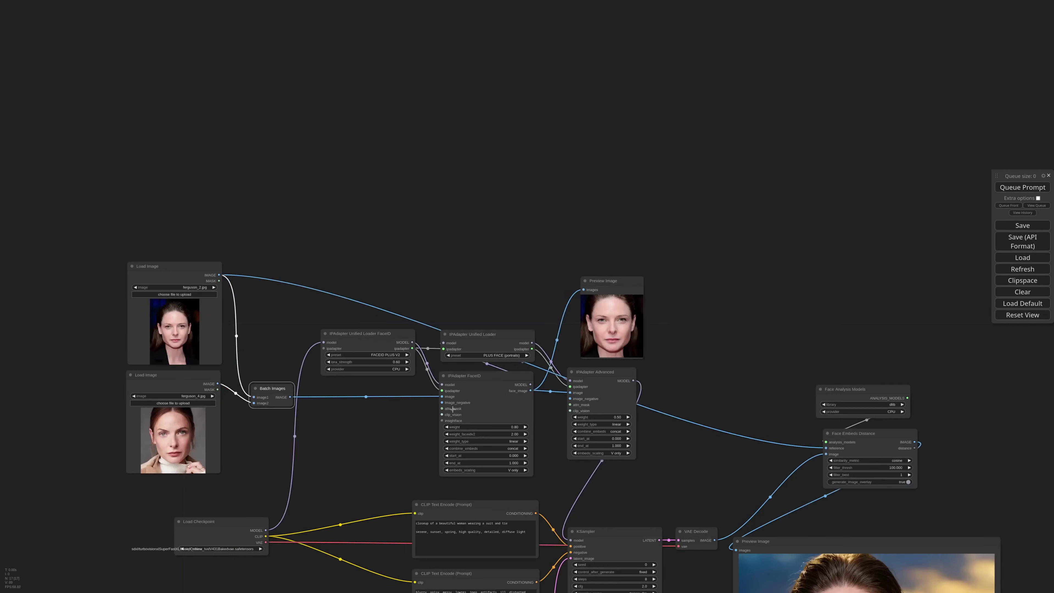
{"action": "left_click", "coordinate": [612, 282]}
{"action": "key", "text": "Delete"}
Run the workflow with the two batched reference photos and inspect the best portrait's distance overlay.
{"action": "left_click", "coordinate": [1017, 188]}
{"action": "left_click_drag", "start_coordinate": [705, 455], "coordinate": [534, 213]}
{"action": "scroll", "coordinate": [631, 564], "scroll_direction": "up", "scroll_amount": 4}
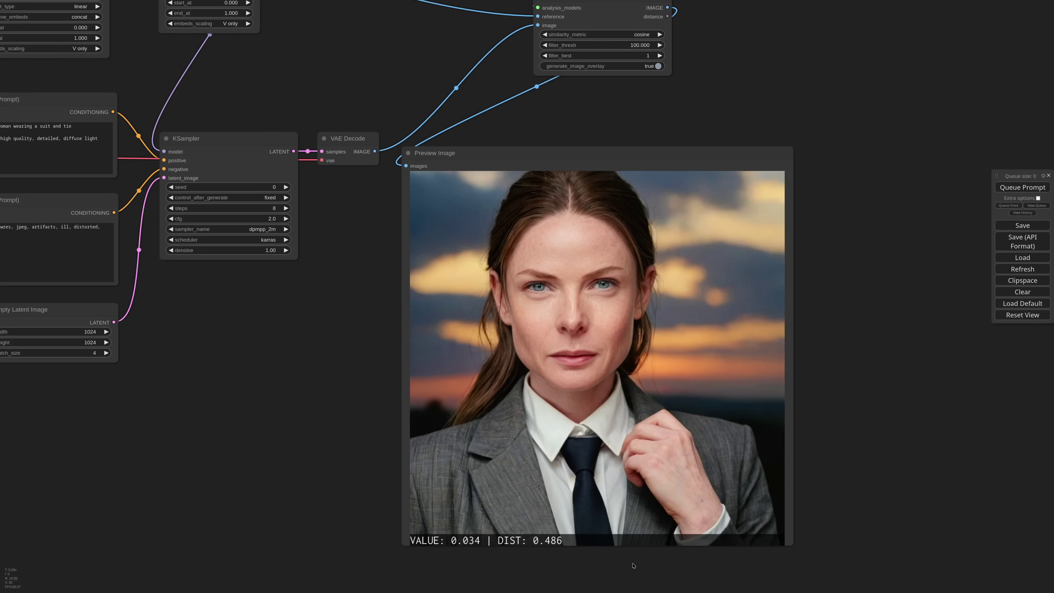
{"action": "scroll", "coordinate": [633, 565], "scroll_direction": "up", "scroll_amount": 2}
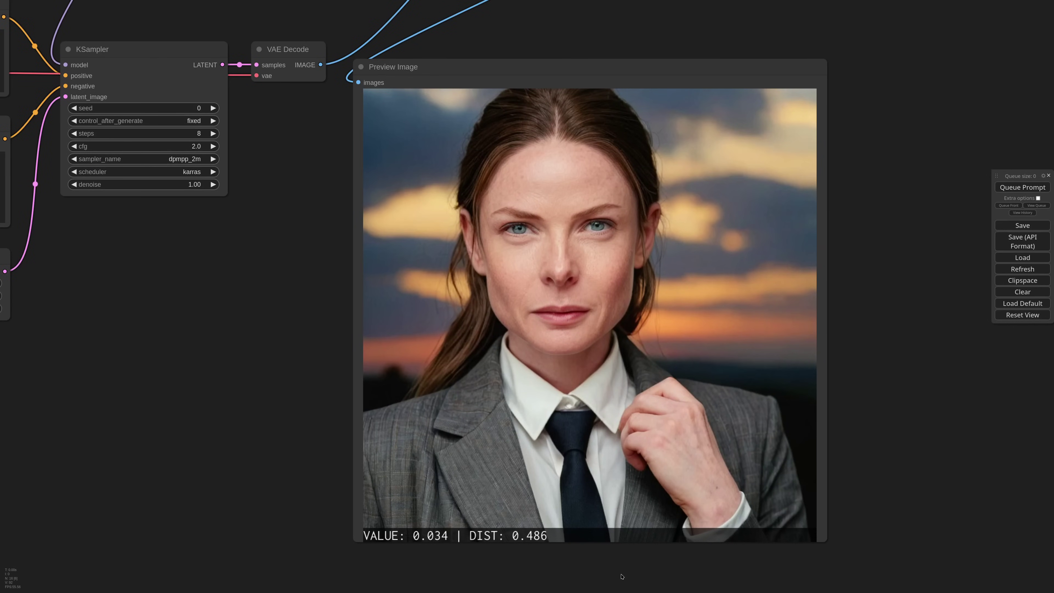
Set combine_embeds to average in both the IPAdapter FaceID and IPAdapter Advanced nodes.
{"action": "scroll", "coordinate": [490, 452], "scroll_direction": "down", "scroll_amount": 6}
{"action": "left_click_drag", "start_coordinate": [325, 334], "coordinate": [492, 442]}
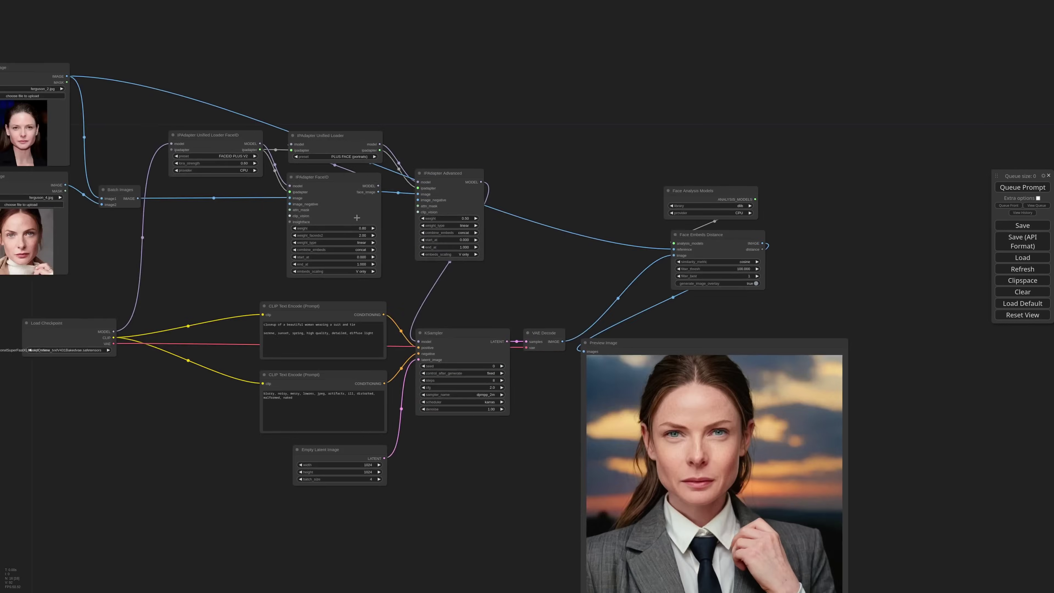
{"action": "scroll", "coordinate": [360, 230], "scroll_direction": "up", "scroll_amount": 11}
{"action": "left_click", "coordinate": [359, 285]}
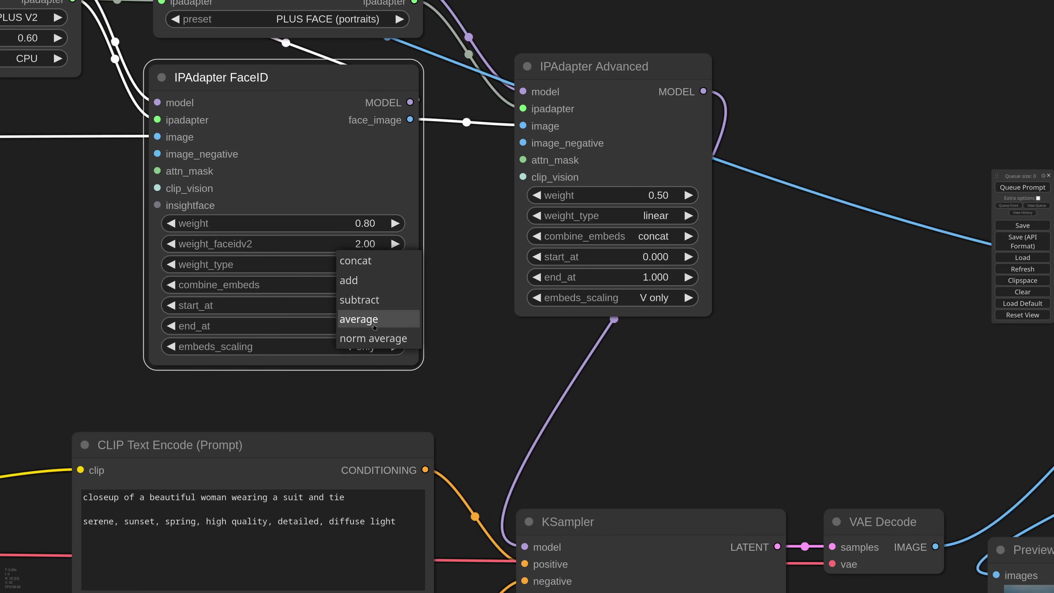
{"action": "left_click", "coordinate": [357, 320]}
{"action": "left_click", "coordinate": [659, 237]}
{"action": "left_click", "coordinate": [658, 273]}
Run the workflow with averaged embeds and examine the resulting portrait and its distance overlay.
{"action": "key", "text": "ctrl+Return"}
{"action": "scroll", "coordinate": [660, 273], "scroll_direction": "down", "scroll_amount": 8}
{"action": "left_click_drag", "start_coordinate": [768, 316], "coordinate": [453, 110]}
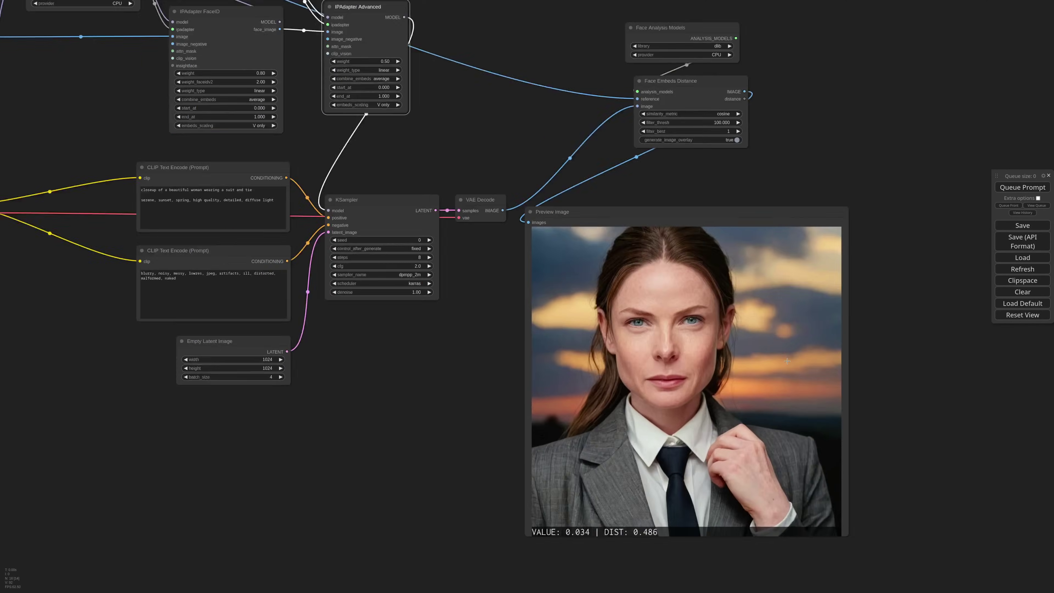
{"action": "left_click_drag", "start_coordinate": [872, 416], "coordinate": [848, 354]}
{"action": "scroll", "coordinate": [810, 344], "scroll_direction": "up", "scroll_amount": 2}
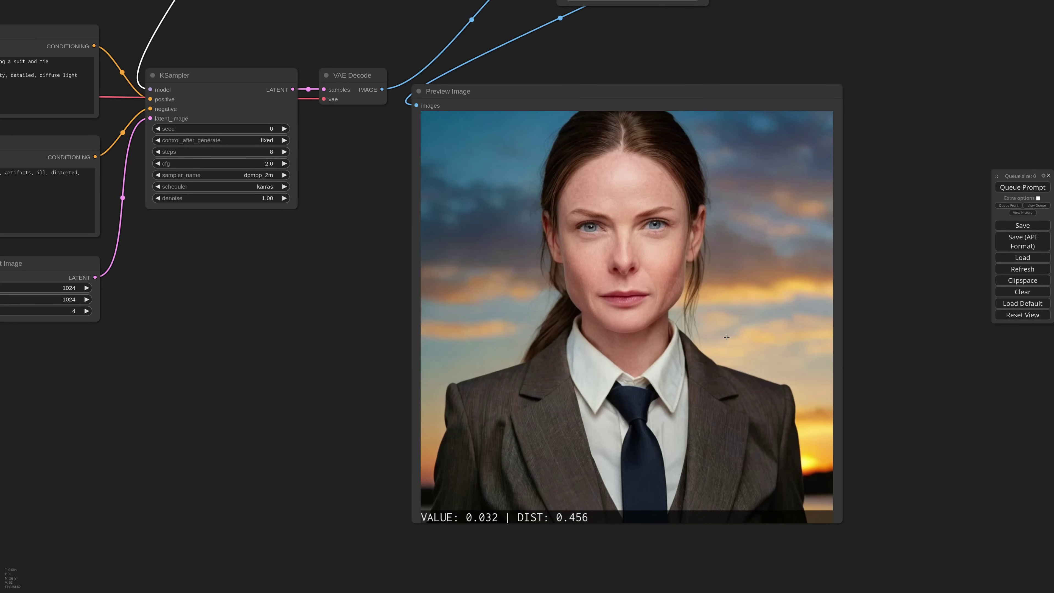
{"action": "scroll", "coordinate": [727, 337], "scroll_direction": "down", "scroll_amount": 4}
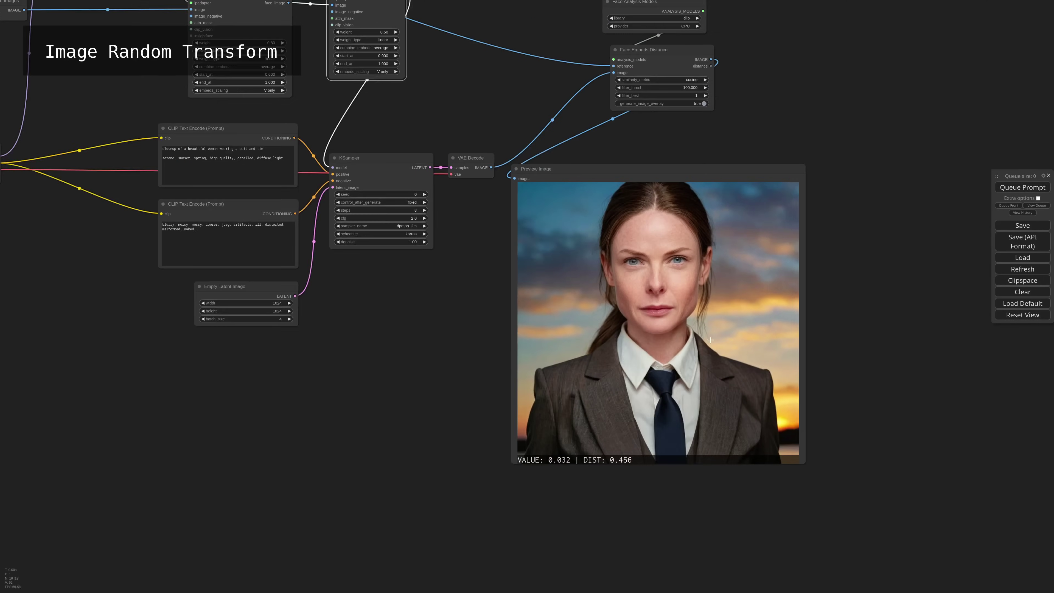
Move both Load Image nodes and the Batch Images node away from the IPAdapter nodes to free up space.
{"action": "left_click_drag", "start_coordinate": [478, 337], "coordinate": [739, 549]}
{"action": "left_click_drag", "start_coordinate": [385, 300], "coordinate": [613, 390]}
{"action": "left_click_drag", "start_coordinate": [390, 169], "coordinate": [292, 144]}
{"action": "left_click", "coordinate": [401, 286]}
{"action": "left_click_drag", "start_coordinate": [401, 286], "coordinate": [305, 267]}
{"action": "left_click_drag", "start_coordinate": [487, 303], "coordinate": [375, 264]}
{"action": "left_click_drag", "start_coordinate": [435, 232], "coordinate": [469, 261]}
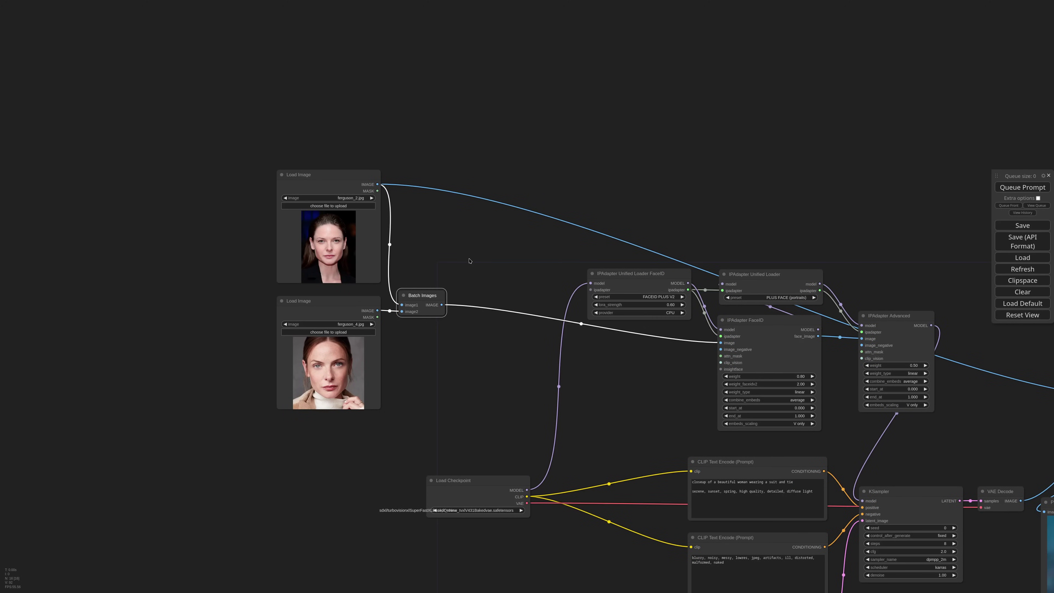
Add an Image Random Transform node and place it between the reference photos and the IPAdapter nodes.
{"action": "double_click", "coordinate": [523, 187]}
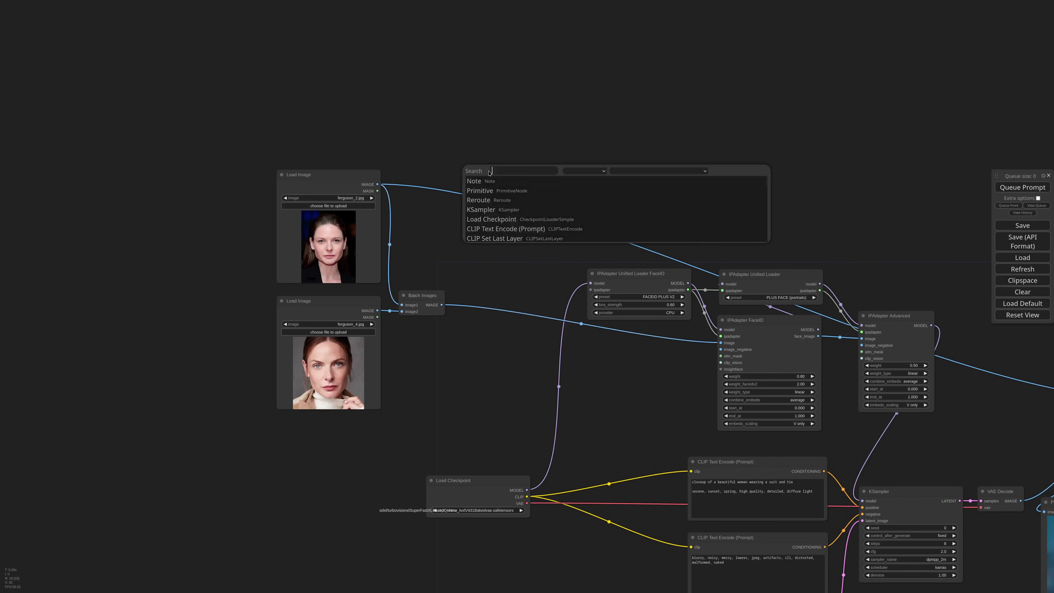
{"action": "type", "text": "imagerand"}
{"action": "key", "text": "Return"}
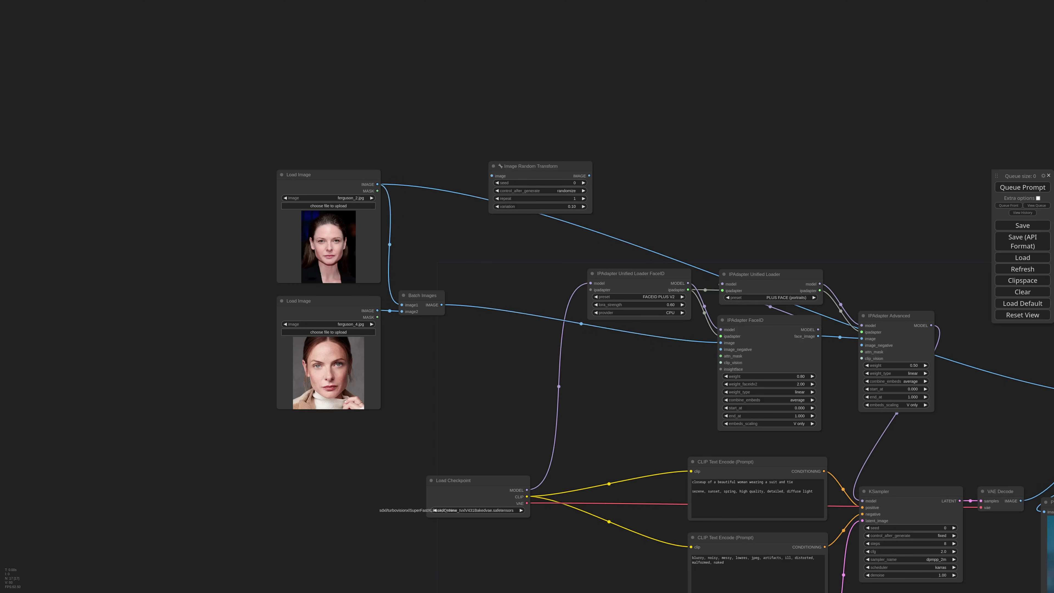
{"action": "left_click_drag", "start_coordinate": [523, 176], "coordinate": [513, 218]}
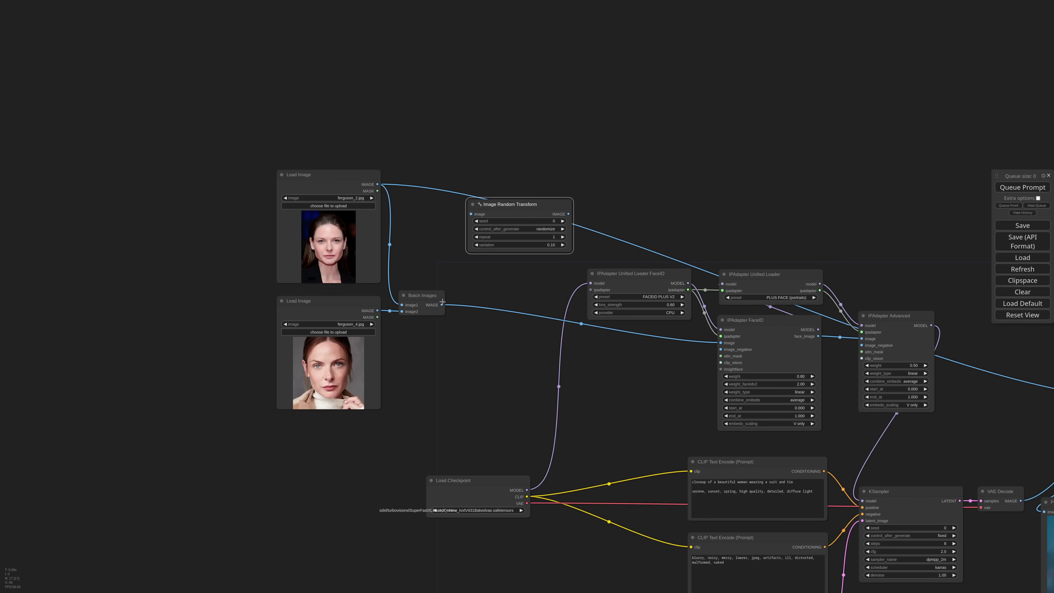
Connect Batch Images to Image Random Transform and set control_after_generate to fixed, repeat to 4, and variation to 0.40.
{"action": "left_click_drag", "start_coordinate": [442, 304], "coordinate": [482, 215]}
{"action": "left_click", "coordinate": [476, 229]}
{"action": "left_click", "coordinate": [476, 229]}
{"action": "left_click", "coordinate": [476, 230]}
{"action": "left_click", "coordinate": [550, 245]}
{"action": "type", "text": ".4"}
{"action": "key", "text": "Return"}
Attach a Preview Image node to the Image Random Transform output, run the workflow, and examine the photo variations.
{"action": "left_click_drag", "start_coordinate": [571, 215], "coordinate": [649, 124]}
{"action": "left_click", "coordinate": [662, 147]}
{"action": "key", "text": "ctrl+Return"}
{"action": "left_click_drag", "start_coordinate": [747, 156], "coordinate": [727, 82]}
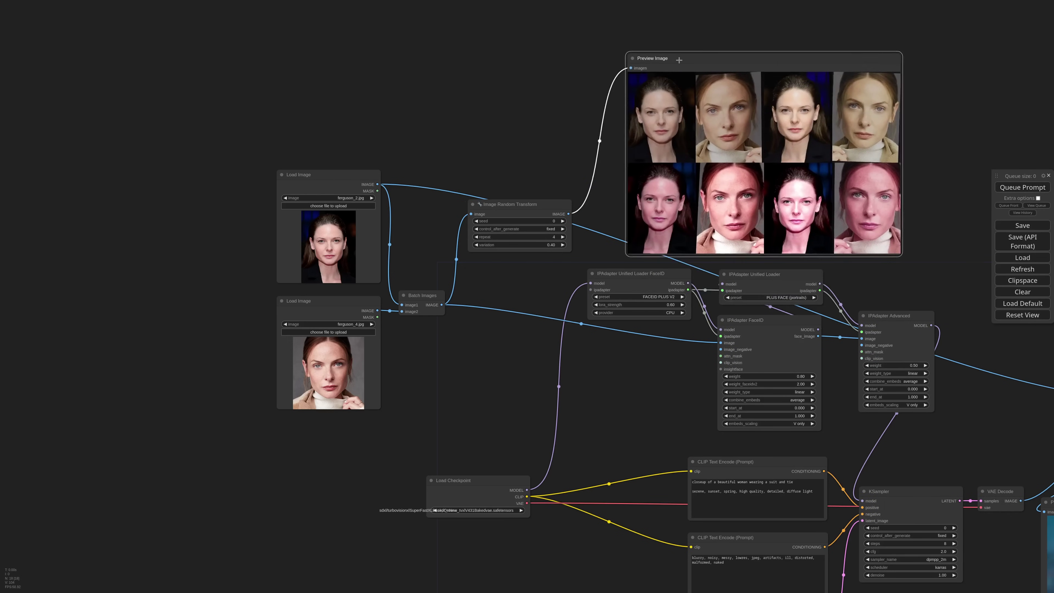
{"action": "scroll", "coordinate": [939, 168], "scroll_direction": "up", "scroll_amount": 4}
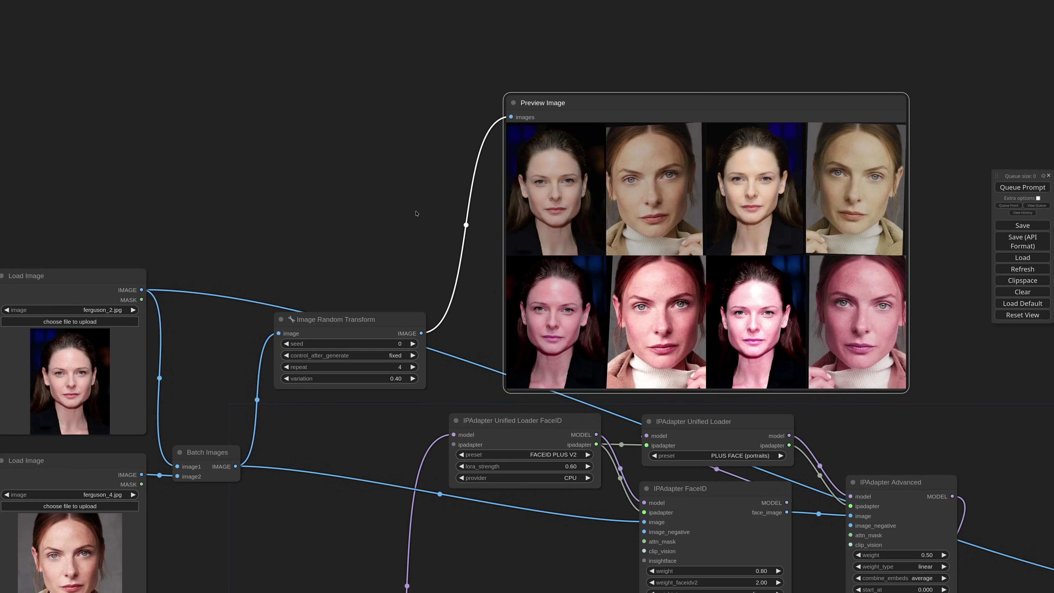
Combine the original batch and the randomly transformed images in a duplicated Batch Images node that feeds the IPAdapter FaceID image input.
{"action": "scroll", "coordinate": [416, 214], "scroll_direction": "down", "scroll_amount": 5}
{"action": "left_click_drag", "start_coordinate": [321, 392], "coordinate": [501, 367]}
{"action": "left_click", "coordinate": [342, 318]}
{"action": "left_click_drag", "start_coordinate": [356, 319], "coordinate": [480, 370]}
{"action": "left_click_drag", "start_coordinate": [469, 236], "coordinate": [609, 353]}
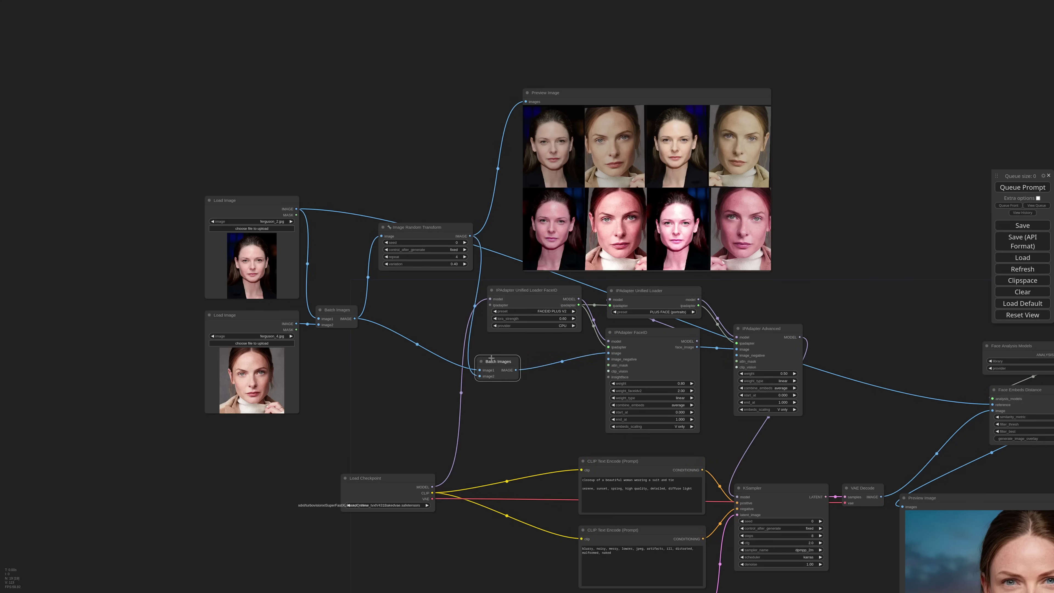
Run the workflow with the combined reference batch and align the preview and Face Analysis Models nodes with Face Embeds Distance.
{"action": "left_click_drag", "start_coordinate": [492, 360], "coordinate": [495, 352]}
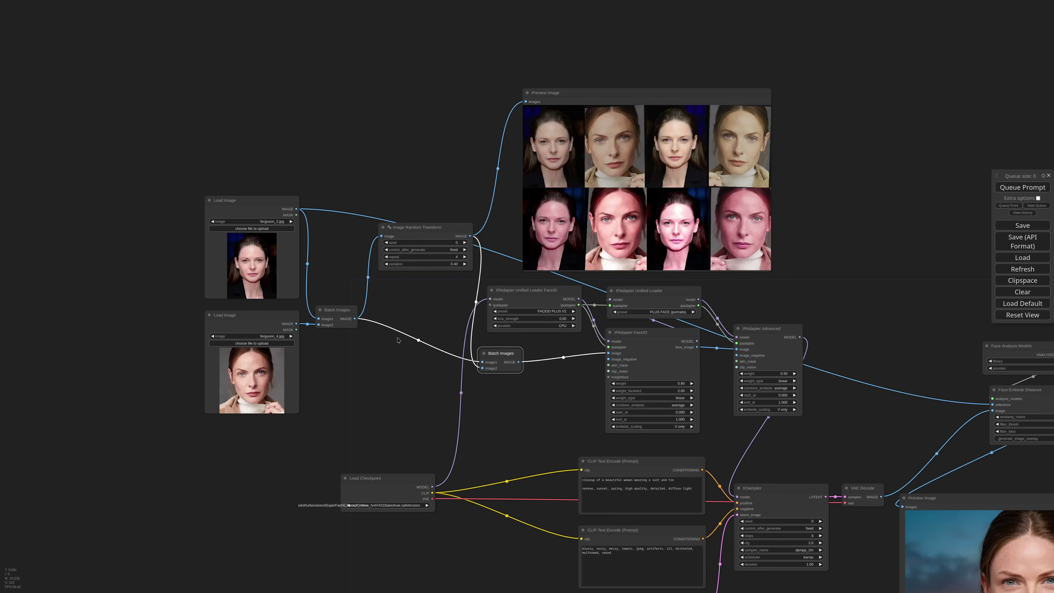
{"action": "scroll", "coordinate": [398, 341], "scroll_direction": "down", "scroll_amount": 6}
{"action": "scroll", "coordinate": [749, 330], "scroll_direction": "up", "scroll_amount": 6}
{"action": "key", "text": "ctrl+Return"}
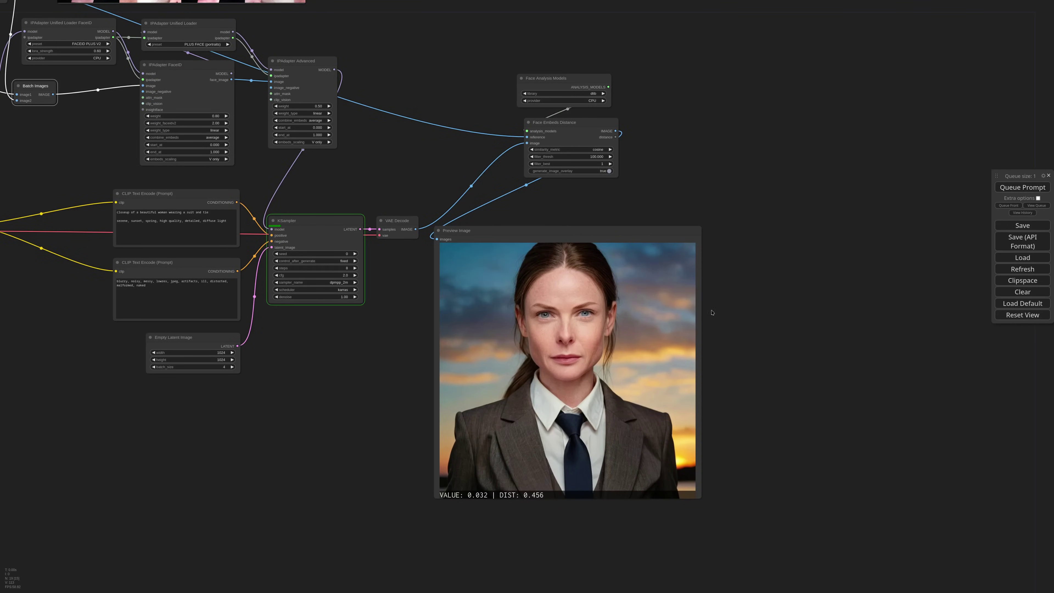
{"action": "left_click_drag", "start_coordinate": [665, 291], "coordinate": [756, 262]}
{"action": "left_click_drag", "start_coordinate": [557, 76], "coordinate": [562, 77]}
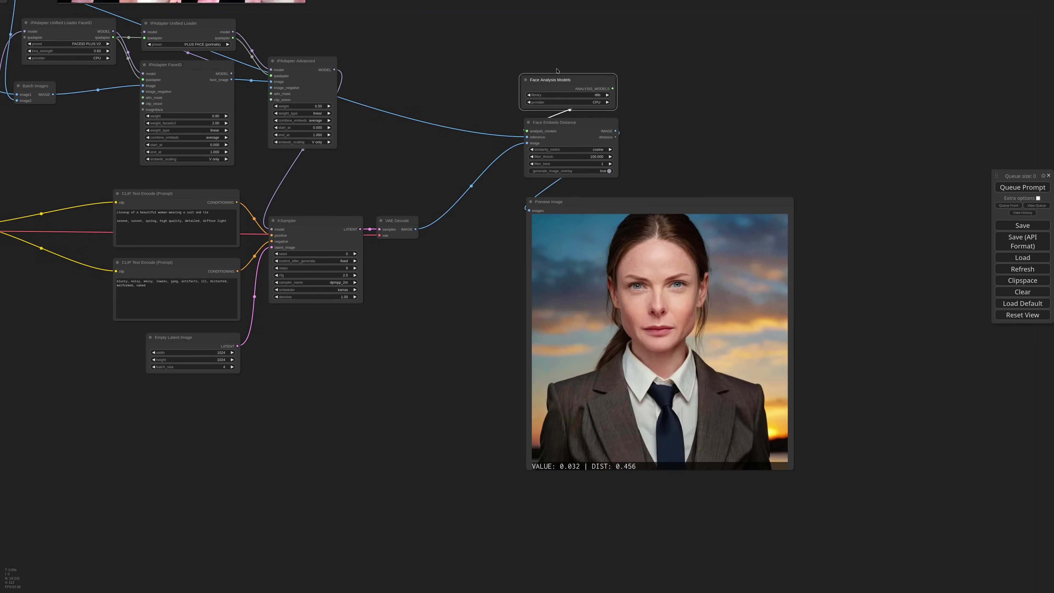
Set the Face Embeds Distance similarity_metric to L2_norm, rerun the workflow, and examine the resulting portrait.
{"action": "scroll", "coordinate": [698, 423], "scroll_direction": "up", "scroll_amount": 4}
{"action": "left_click_drag", "start_coordinate": [646, 64], "coordinate": [570, 97]}
{"action": "left_click", "coordinate": [472, 91]}
{"action": "left_click", "coordinate": [482, 113]}
{"action": "scroll", "coordinate": [613, 431], "scroll_direction": "up", "scroll_amount": 3}
{"action": "left_click", "coordinate": [1020, 187]}
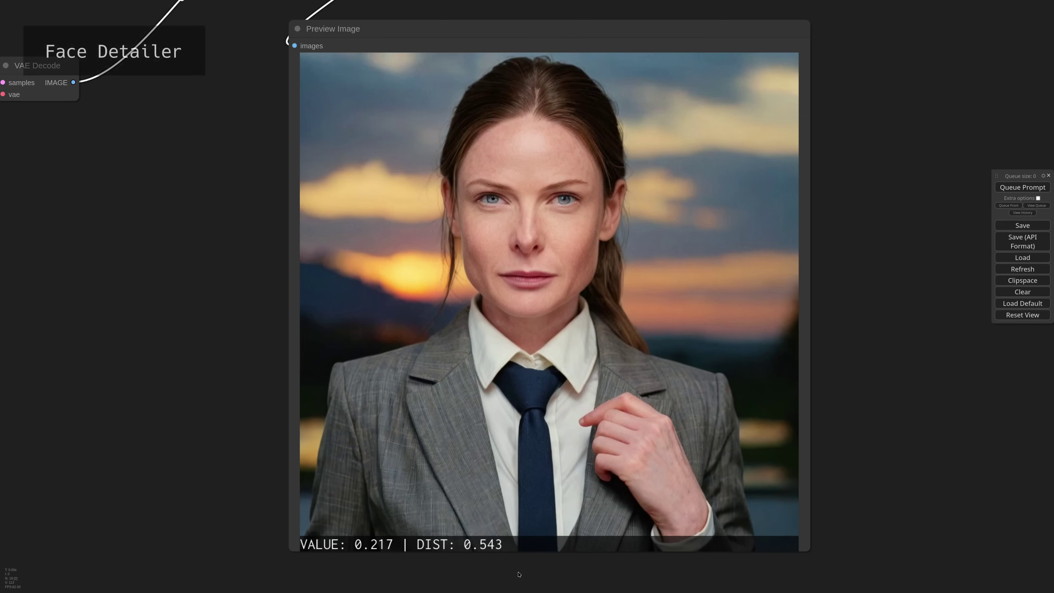
{"action": "scroll", "coordinate": [577, 200], "scroll_direction": "up", "scroll_amount": 9}
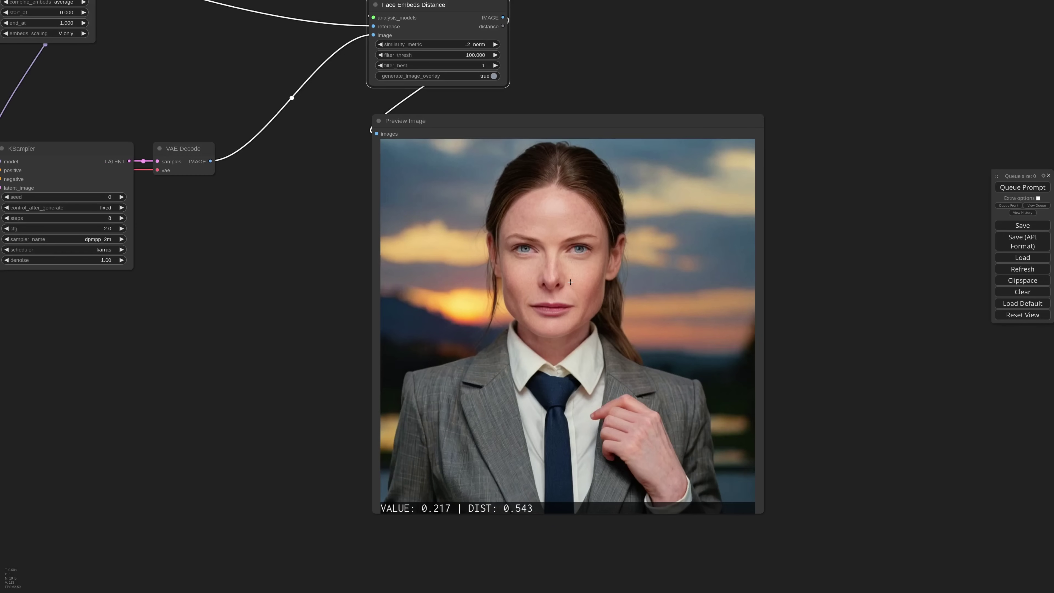
Move the Face Analysis Models, Face Embeds Distance, and Preview Image nodes together closer to VAE Decode.
{"action": "scroll", "coordinate": [570, 282], "scroll_direction": "down", "scroll_amount": 3}
{"action": "left_click_drag", "start_coordinate": [552, 150], "coordinate": [573, 287]}
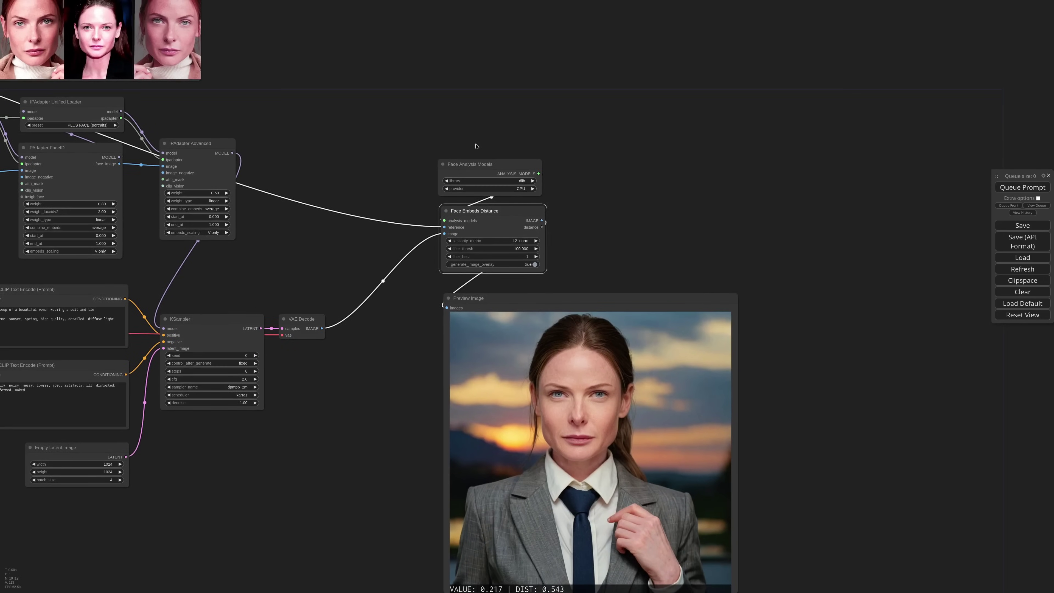
{"action": "left_click_drag", "start_coordinate": [476, 146], "coordinate": [573, 385]}
{"action": "left_click_drag", "start_coordinate": [539, 302], "coordinate": [466, 325]}
{"action": "left_click_drag", "start_coordinate": [525, 274], "coordinate": [524, 236]}
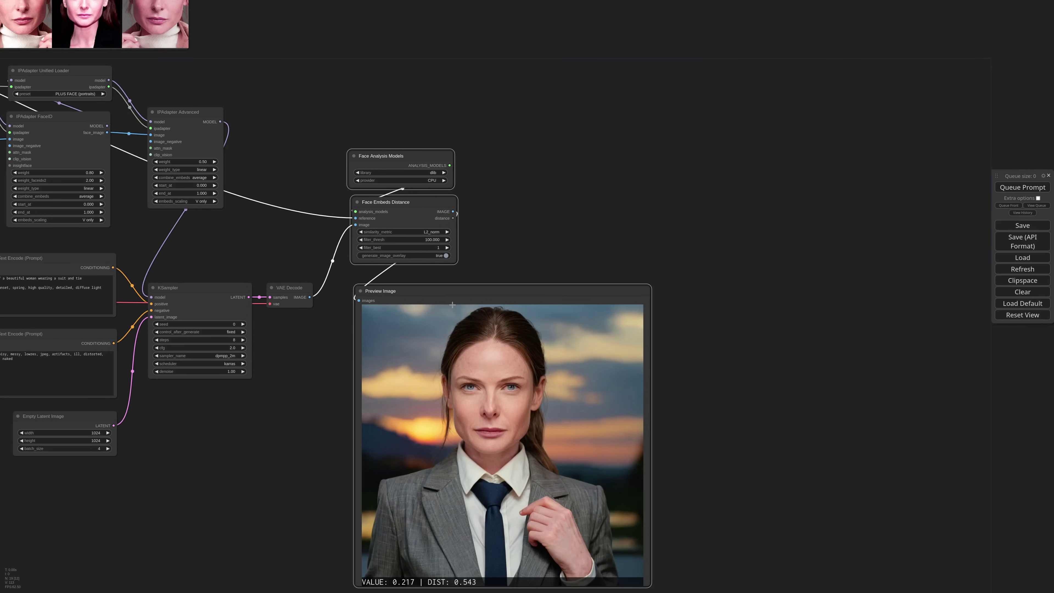
Add a Face Bounding Box node with padding_percent 0.50, fed by Face Analysis Models and the Face Embeds Distance image output.
{"action": "left_click", "coordinate": [546, 205]}
{"action": "double_click", "coordinate": [549, 190]}
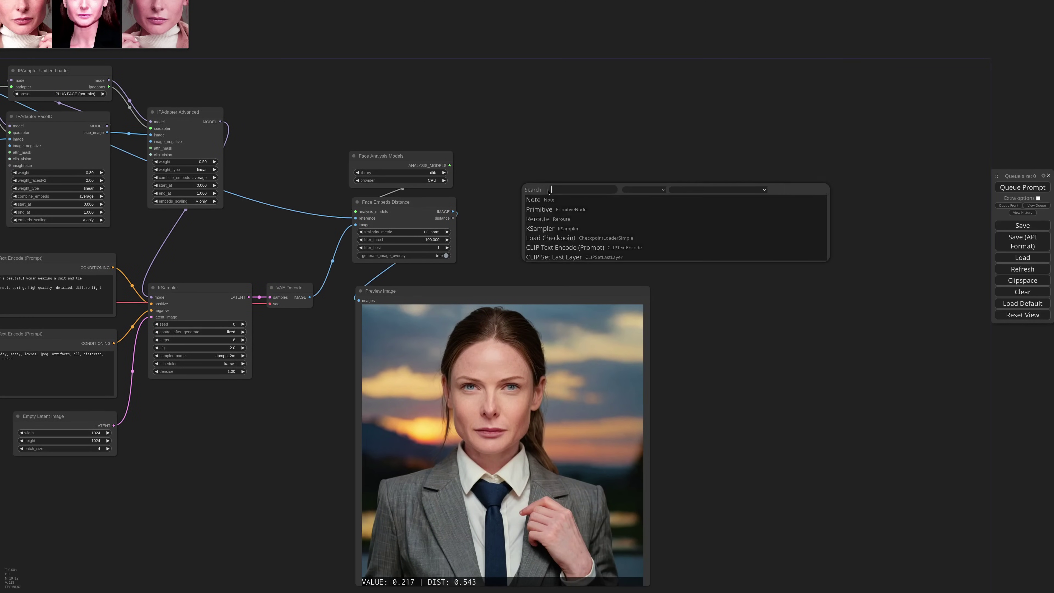
{"action": "type", "text": "facebo"}
{"action": "left_click", "coordinate": [570, 199]}
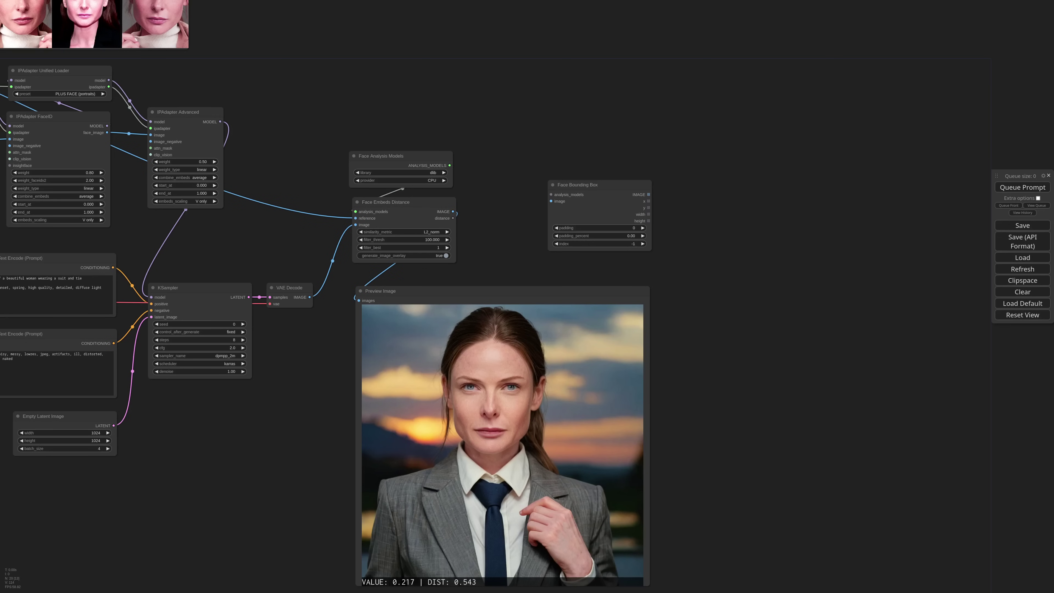
{"action": "left_click_drag", "start_coordinate": [594, 187], "coordinate": [581, 175]}
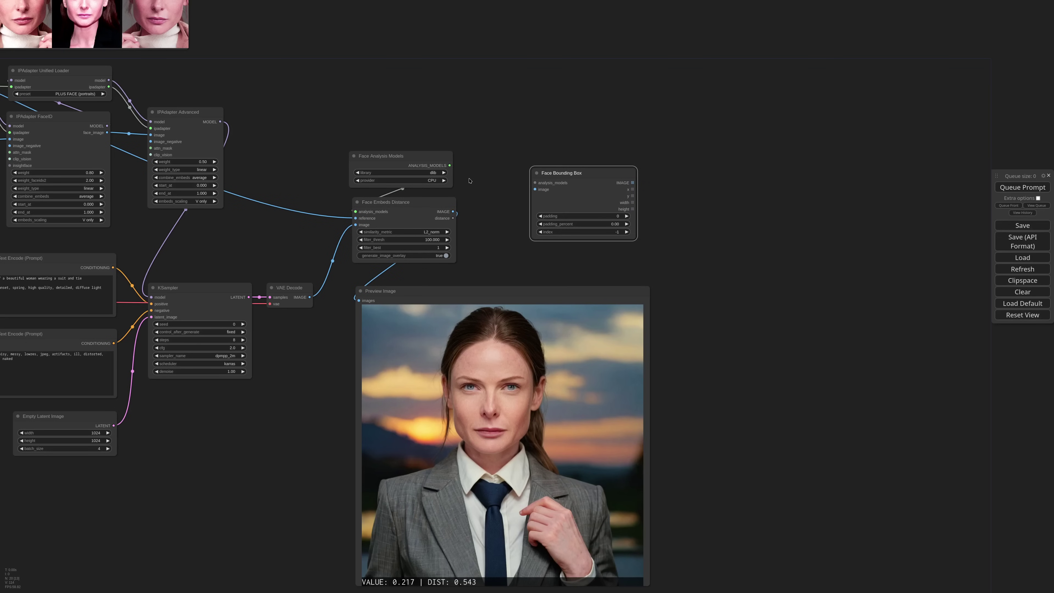
{"action": "left_click_drag", "start_coordinate": [452, 168], "coordinate": [535, 183]}
{"action": "left_click_drag", "start_coordinate": [453, 212], "coordinate": [542, 173]}
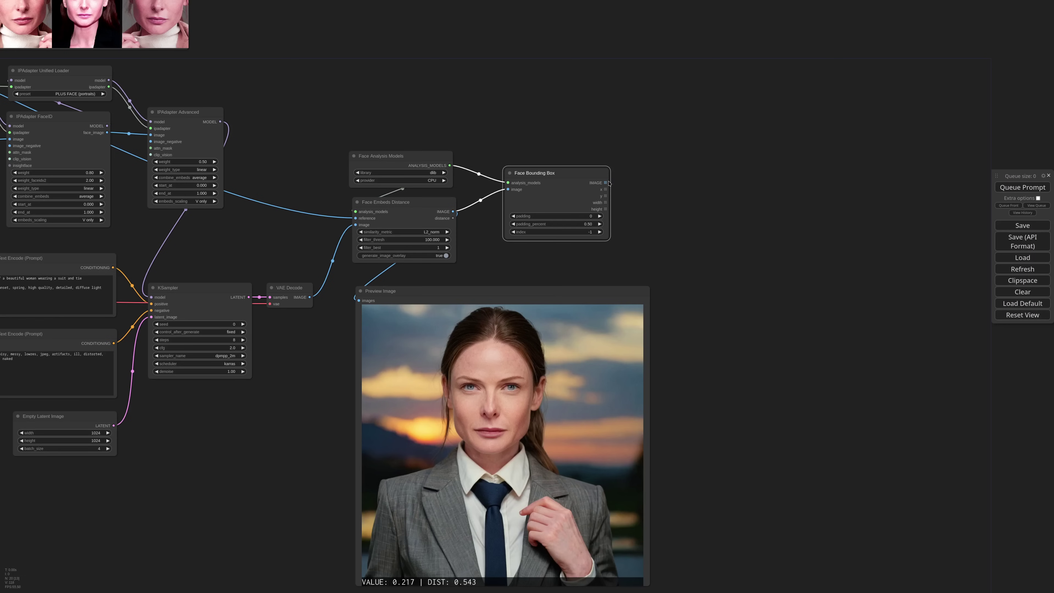
Preview the Face Bounding Box crop by running the workflow, and place its Preview Image node above the bounding box node.
{"action": "left_click_drag", "start_coordinate": [606, 183], "coordinate": [660, 186]}
{"action": "left_click", "coordinate": [683, 231]}
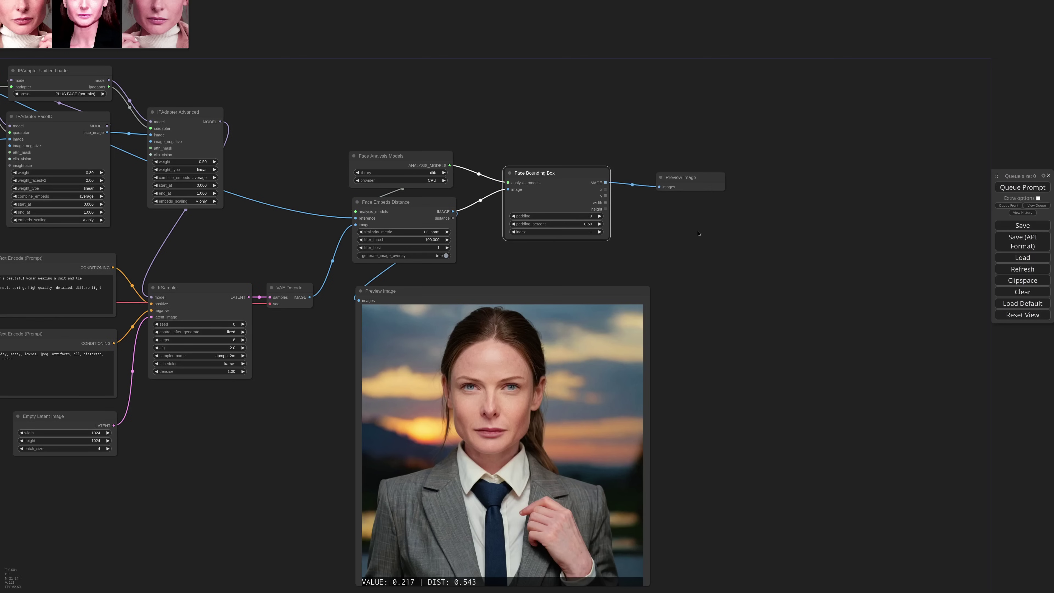
{"action": "left_click", "coordinate": [997, 186]}
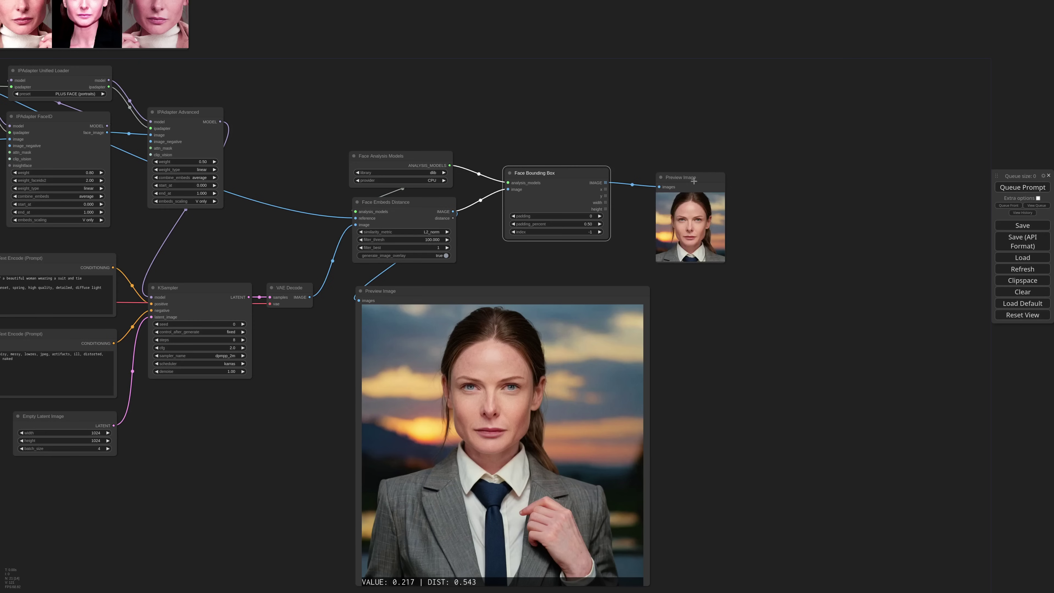
{"action": "left_click_drag", "start_coordinate": [691, 177], "coordinate": [566, 78]}
Add an Image Resize node and connect the Face Bounding Box image output to it.
{"action": "double_click", "coordinate": [674, 189]}
{"action": "type", "text": "image resize"}
{"action": "key", "text": "Return"}
{"action": "left_click_drag", "start_coordinate": [606, 184], "coordinate": [647, 183]}
Set Image Resize to width 1024, height 0, lanczos interpolation, and keep_proportion true.
{"action": "left_click", "coordinate": [724, 203]}
{"action": "type", "text": "1024"}
{"action": "key", "text": "Return"}
{"action": "left_click", "coordinate": [725, 211]}
{"action": "type", "text": "0"}
{"action": "key", "text": "Return"}
{"action": "left_click", "coordinate": [720, 219]}
{"action": "left_click", "coordinate": [731, 258]}
{"action": "left_click", "coordinate": [737, 227]}
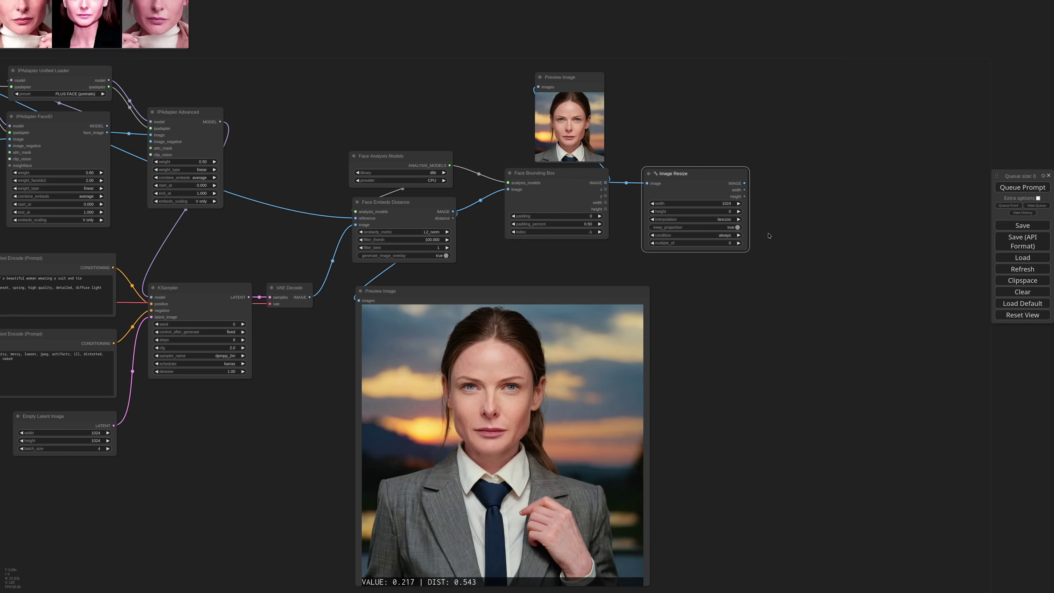
Add a VAE Encode node after Image Resize and supply the checkpoint's VAE to it through a reroute.
{"action": "scroll", "coordinate": [704, 271], "scroll_direction": "down", "scroll_amount": 3}
{"action": "left_click_drag", "start_coordinate": [705, 270], "coordinate": [768, 287]}
{"action": "left_click_drag", "start_coordinate": [798, 207], "coordinate": [822, 195]}
{"action": "left_click", "coordinate": [851, 236]}
{"action": "left_click_drag", "start_coordinate": [100, 294], "coordinate": [828, 212]}
{"action": "left_click", "coordinate": [793, 177]}
{"action": "left_click_drag", "start_coordinate": [787, 159], "coordinate": [781, 166]}
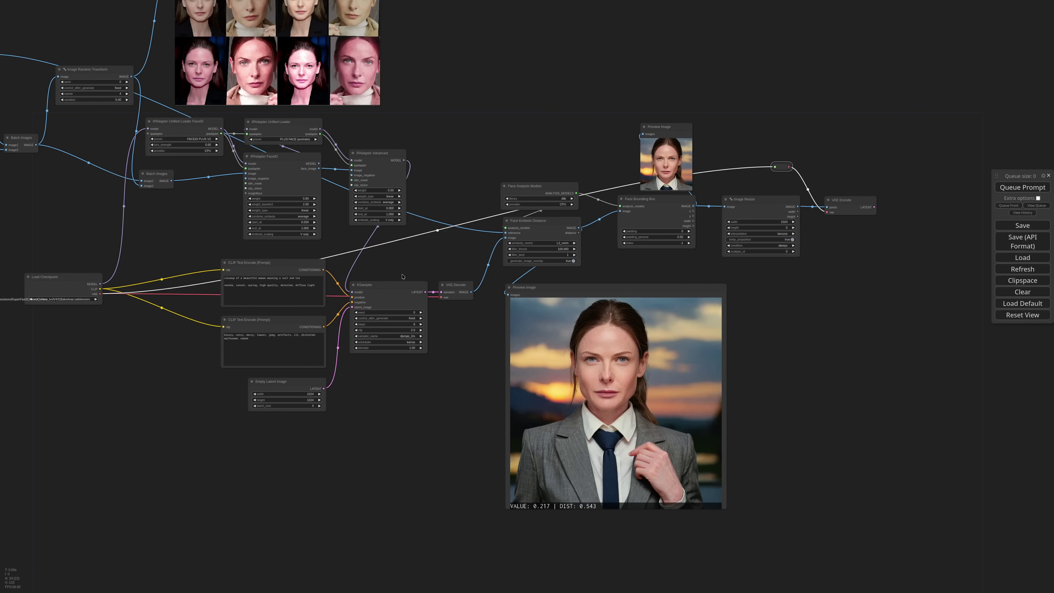
Duplicate the KSampler with its input links and feed the VAE Encode latent into the copy's latent_image input.
{"action": "left_click", "coordinate": [391, 284]}
{"action": "key", "text": "ctrl+c"}
{"action": "left_click_drag", "start_coordinate": [869, 258], "coordinate": [633, 278]}
{"action": "key", "text": "ctrl+shift+v"}
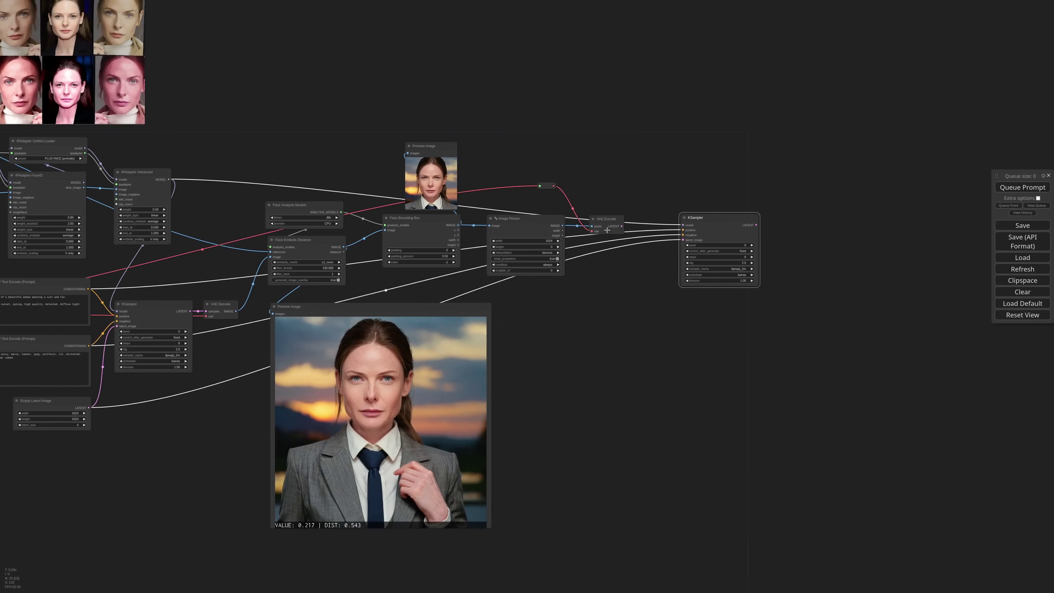
{"action": "left_click_drag", "start_coordinate": [722, 217], "coordinate": [699, 202]}
{"action": "left_click_drag", "start_coordinate": [623, 227], "coordinate": [659, 226]}
Set the second KSampler's denoise to 0.45 and its seed to 1.
{"action": "scroll", "coordinate": [713, 261], "scroll_direction": "up", "scroll_amount": 6}
{"action": "left_click", "coordinate": [721, 267]}
{"action": "type", "text": "0.45"}
{"action": "key", "text": "Return"}
{"action": "left_click", "coordinate": [723, 216]}
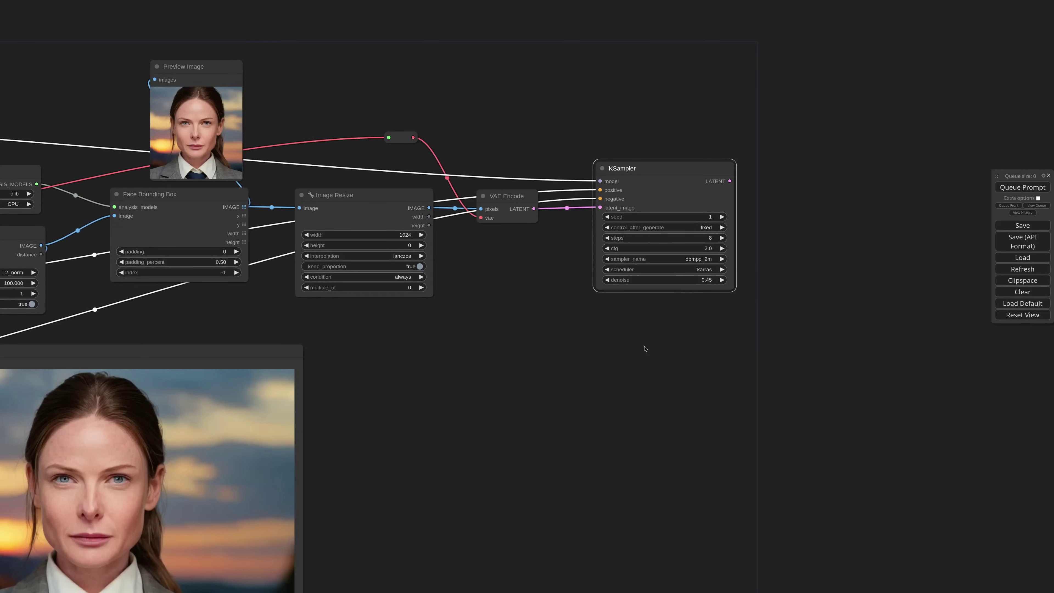
Add a VAE Decode node to the second KSampler's latent output and connect its VAE from the reroute.
{"action": "scroll", "coordinate": [646, 358], "scroll_direction": "down", "scroll_amount": 5}
{"action": "left_click_drag", "start_coordinate": [732, 252], "coordinate": [753, 250]}
{"action": "left_click", "coordinate": [768, 287]}
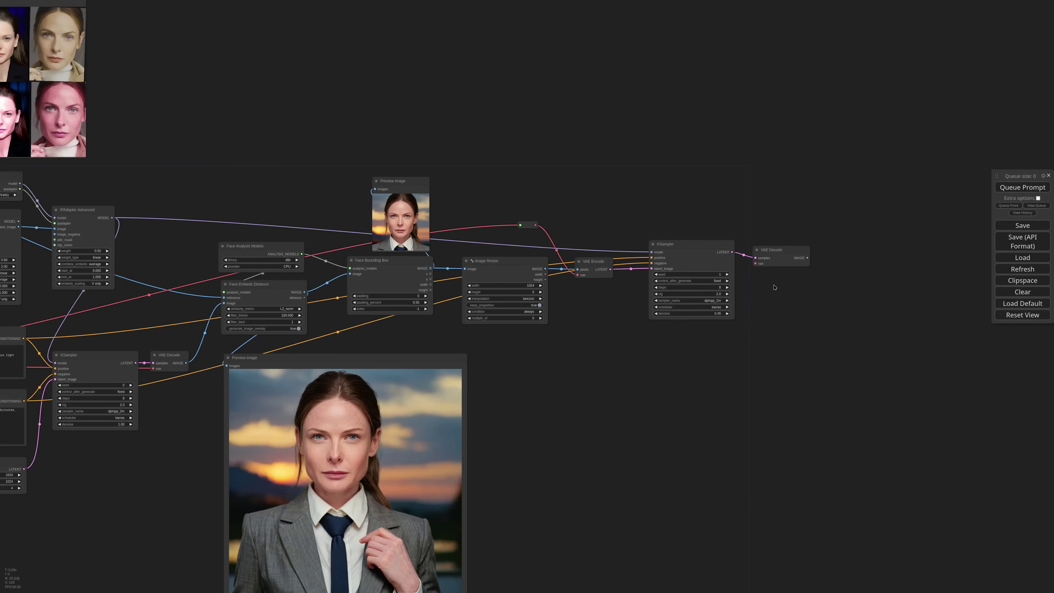
{"action": "left_click_drag", "start_coordinate": [536, 225], "coordinate": [756, 264]}
Duplicate Face Embeds Distance with its links and feed the copy's image input from the second VAE Decode.
{"action": "left_click", "coordinate": [278, 284]}
{"action": "key", "text": "ctrl+c"}
{"action": "key", "text": "ctrl+shift+v"}
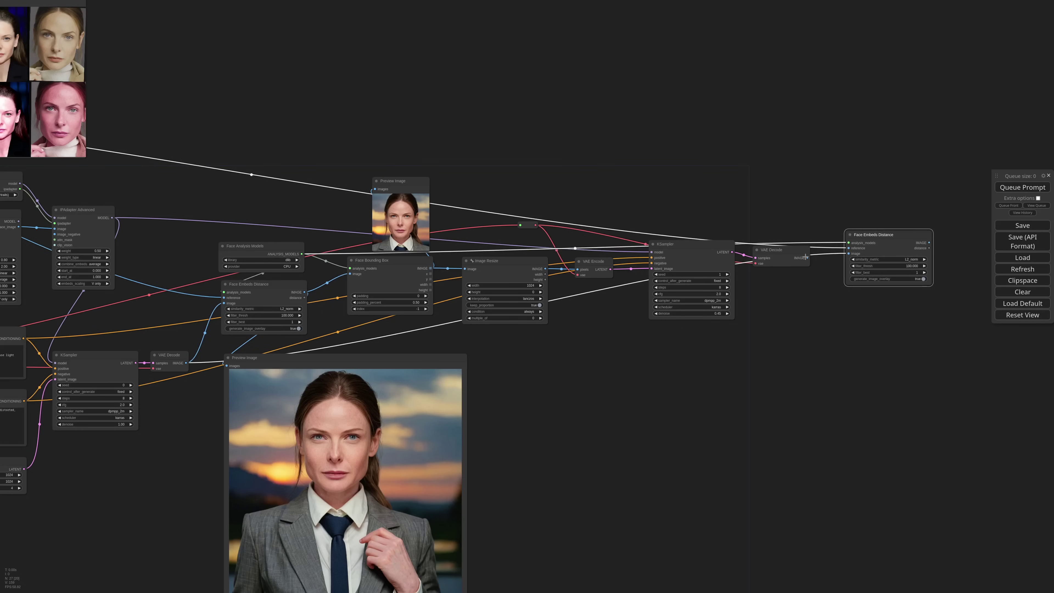
{"action": "left_click_drag", "start_coordinate": [807, 258], "coordinate": [859, 237]}
{"action": "left_click_drag", "start_coordinate": [902, 286], "coordinate": [875, 286]}
Attach a Preview Image node to the second Face Embeds Distance image output and run the workflow.
{"action": "left_click_drag", "start_coordinate": [873, 244], "coordinate": [823, 303]}
{"action": "left_click", "coordinate": [838, 351]}
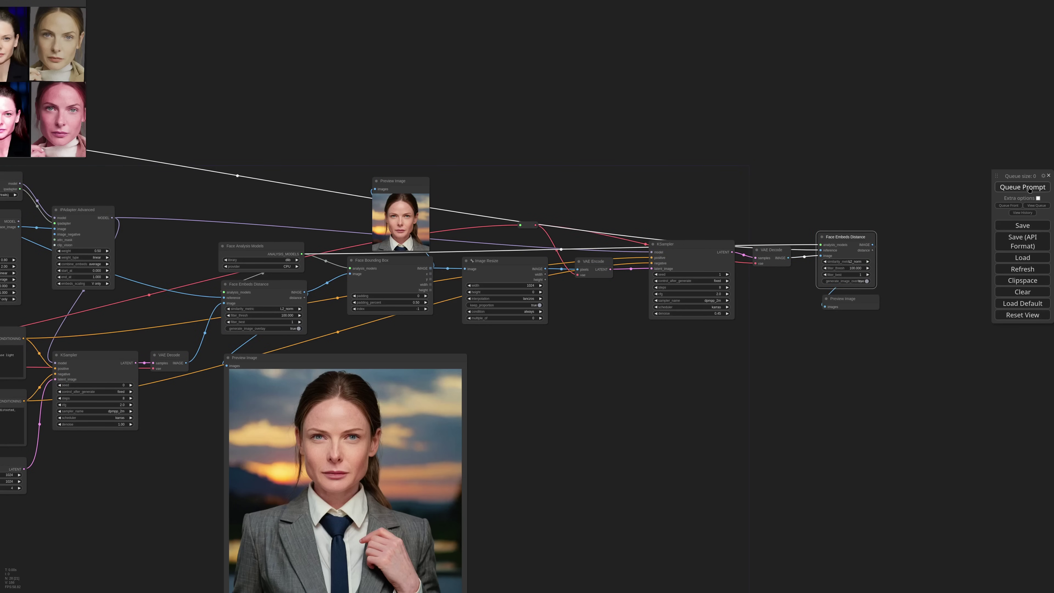
{"action": "left_click", "coordinate": [1030, 188]}
Enlarge the refined face preview, move it below the second Face Embeds Distance node, and examine the face.
{"action": "left_click_drag", "start_coordinate": [748, 398], "coordinate": [660, 331]}
{"action": "left_click_drag", "start_coordinate": [791, 307], "coordinate": [985, 504]}
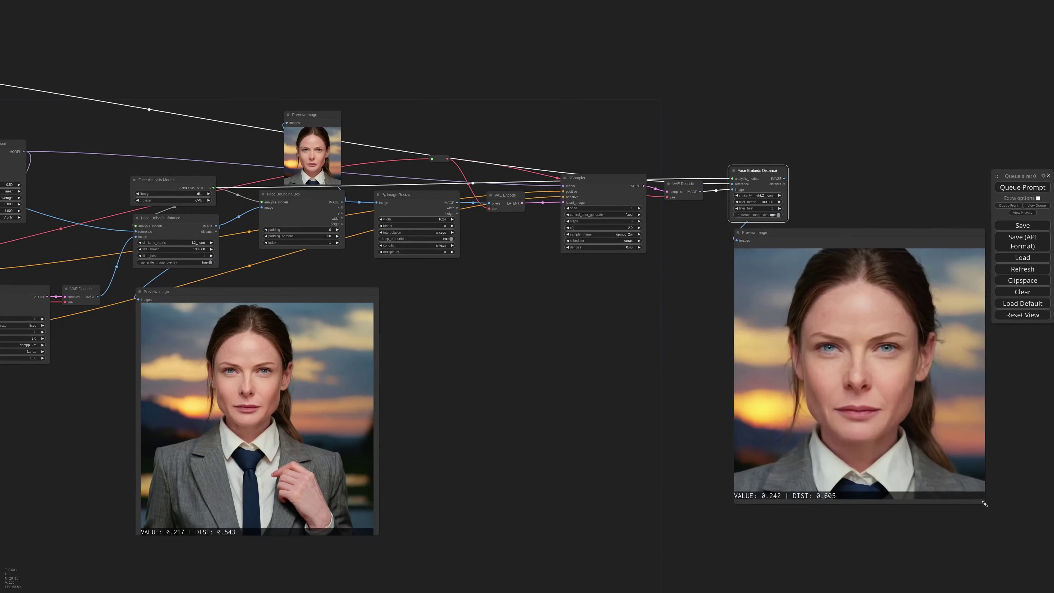
{"action": "left_click_drag", "start_coordinate": [966, 449], "coordinate": [898, 443]}
{"action": "scroll", "coordinate": [897, 443], "scroll_direction": "up", "scroll_amount": 3}
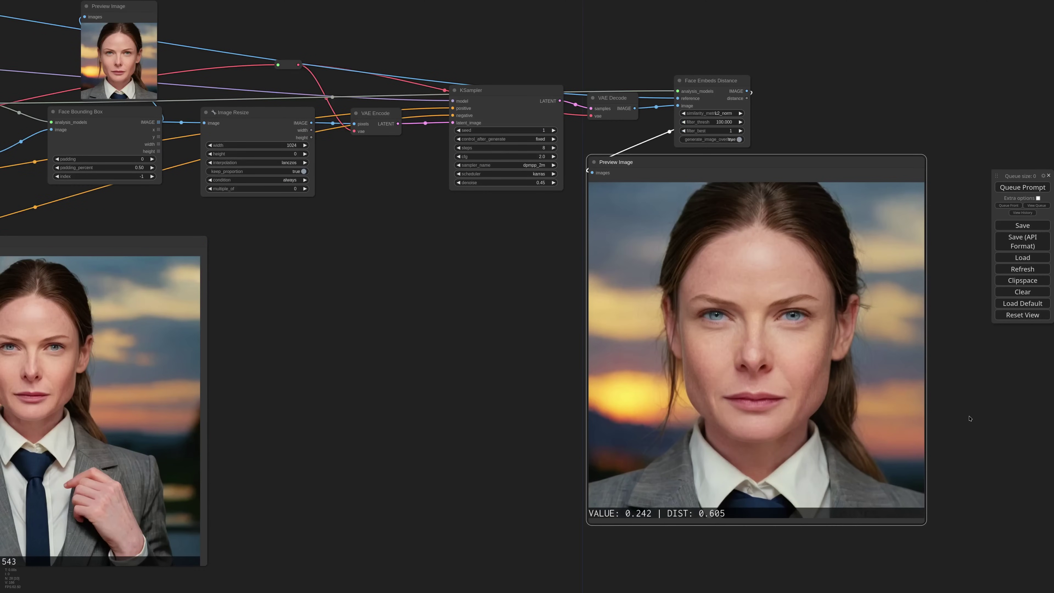
{"action": "scroll", "coordinate": [970, 418], "scroll_direction": "up", "scroll_amount": 1}
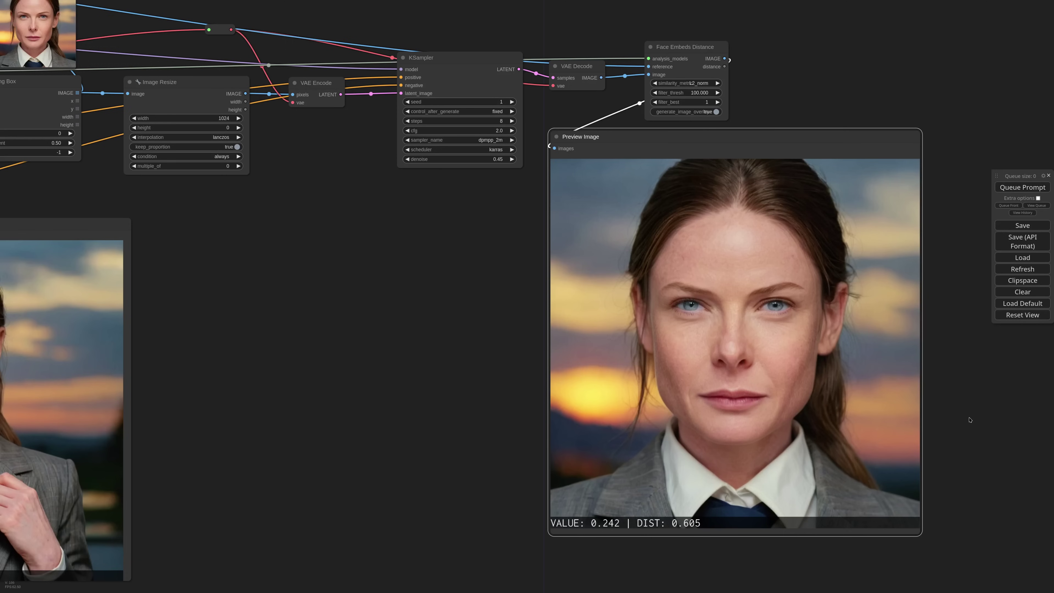
Add a Repeat Latent Batch node, narrow it, and place it below VAE Encode.
{"action": "left_click_drag", "start_coordinate": [299, 193], "coordinate": [451, 271]}
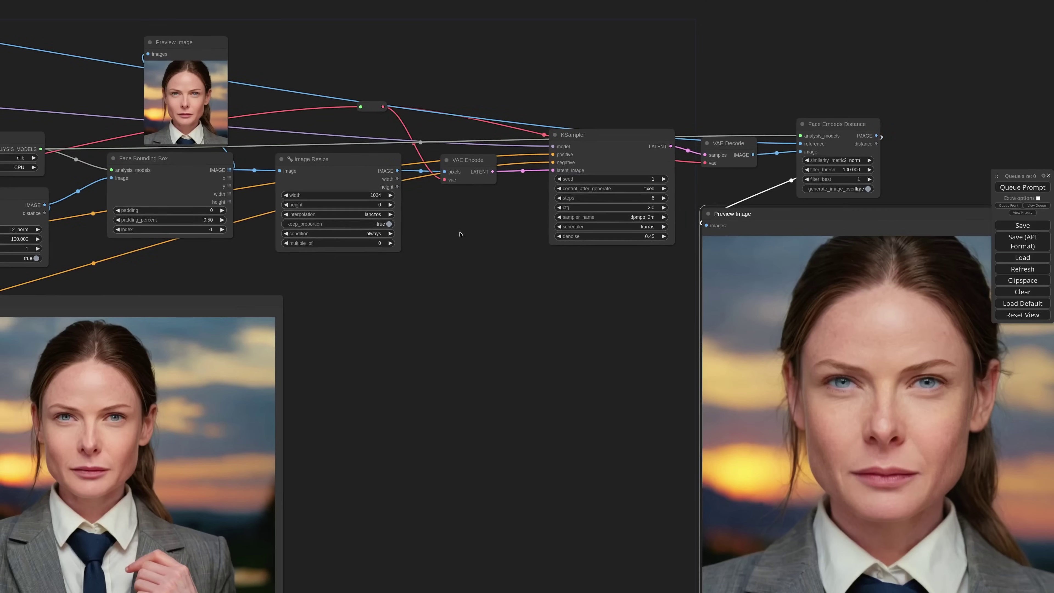
{"action": "double_click", "coordinate": [461, 229]}
{"action": "type", "text": "repeat"}
{"action": "key", "text": "Return"}
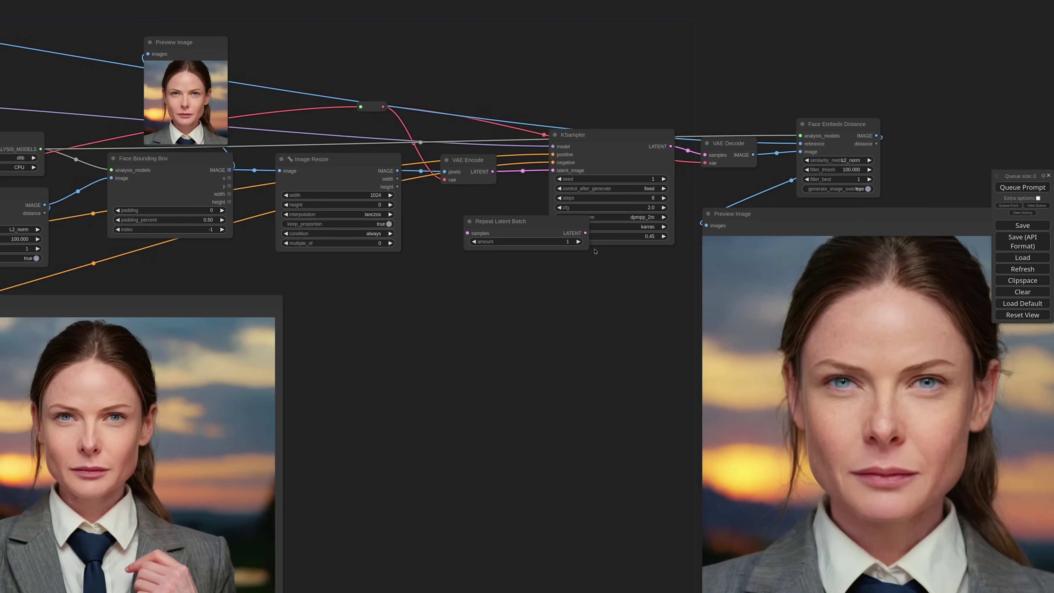
{"action": "left_click_drag", "start_coordinate": [593, 251], "coordinate": [553, 250]}
{"action": "left_click_drag", "start_coordinate": [510, 218], "coordinate": [490, 215]}
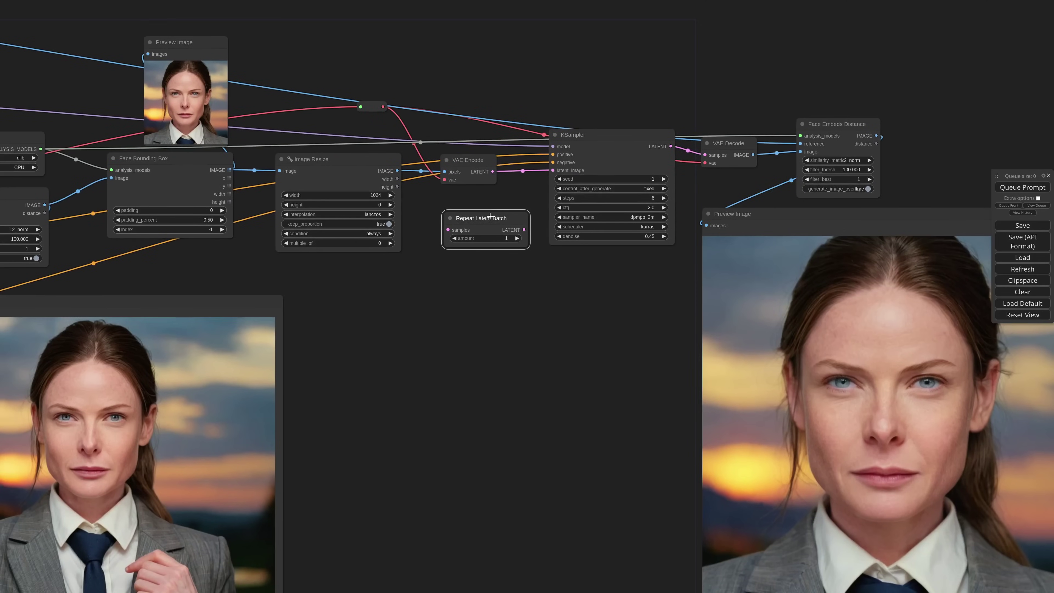
Set the Repeat Latent Batch amount to 6 and insert it between VAE Encode and the second KSampler's latent_image input.
{"action": "left_click", "coordinate": [516, 236]}
{"action": "left_click", "coordinate": [516, 236]}
{"action": "left_click", "coordinate": [516, 237]}
{"action": "left_click", "coordinate": [516, 236]}
{"action": "left_click_drag", "start_coordinate": [493, 172], "coordinate": [448, 230]}
{"action": "left_click_drag", "start_coordinate": [524, 229], "coordinate": [579, 170]}
Duplicate the positive CLIP Text Encode node with its clip link and connect it to the second KSampler's positive input.
{"action": "scroll", "coordinate": [404, 323], "scroll_direction": "down", "scroll_amount": 3}
{"action": "left_click_drag", "start_coordinate": [376, 320], "coordinate": [772, 269]}
{"action": "scroll", "coordinate": [773, 270], "scroll_direction": "down", "scroll_amount": 2}
{"action": "left_click", "coordinate": [268, 234]}
{"action": "scroll", "coordinate": [610, 212], "scroll_direction": "up", "scroll_amount": 6}
{"action": "left_click_drag", "start_coordinate": [875, 107], "coordinate": [551, 173]}
{"action": "key", "text": "ctrl+shift+v"}
{"action": "left_click_drag", "start_coordinate": [677, 253], "coordinate": [626, 251]}
{"action": "left_click_drag", "start_coordinate": [621, 186], "coordinate": [631, 316]}
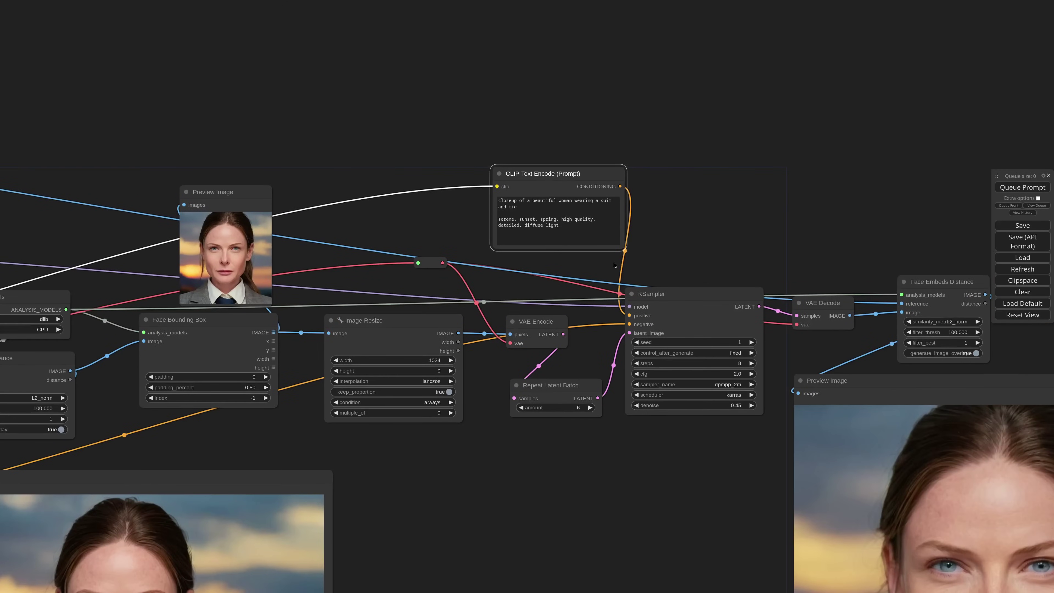
Edit the copied prompt: replace the suit wording with "with perfect gray eyes", remove "sunset, spring", and append ", 8k, skin details".
{"action": "scroll", "coordinate": [595, 172], "scroll_direction": "up", "scroll_amount": 2}
{"action": "left_click_drag", "start_coordinate": [571, 208], "coordinate": [503, 217]}
{"action": "key", "text": "BackSpace"}
{"action": "type", "text": "with perfect gray eyes"}
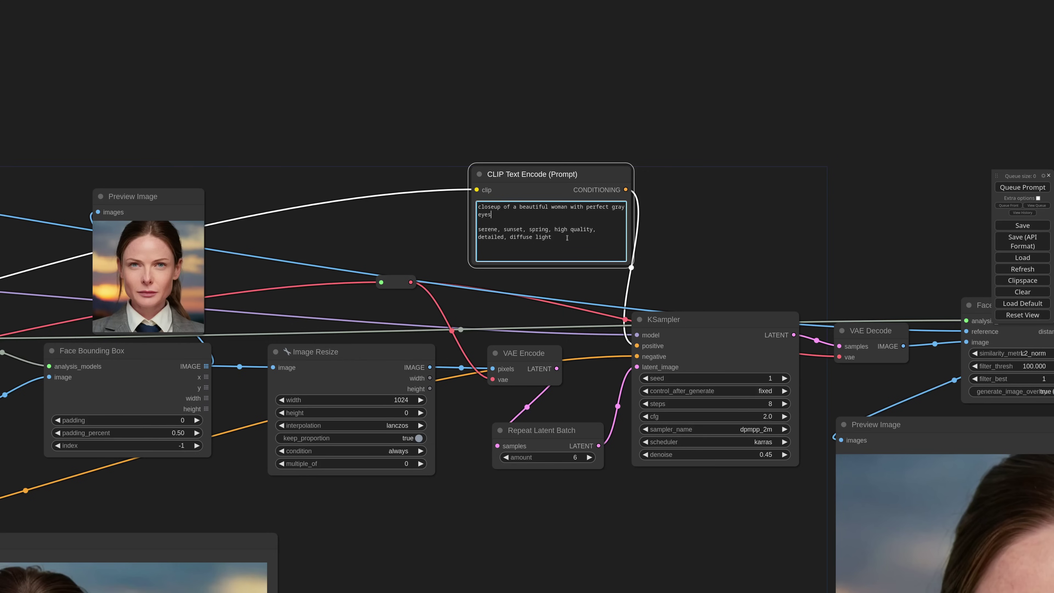
{"action": "left_click_drag", "start_coordinate": [503, 230], "coordinate": [563, 229]}
{"action": "key", "text": "BackSpace"}
{"action": "left_click", "coordinate": [540, 238]}
{"action": "type", "text": ", 8k, skin details"}
{"action": "left_click", "coordinate": [580, 324]}
Run the workflow with the face prompt and examine the refined face preview.
{"action": "scroll", "coordinate": [580, 324], "scroll_direction": "down", "scroll_amount": 7}
{"action": "left_click", "coordinate": [1022, 187]}
{"action": "left_click_drag", "start_coordinate": [972, 513], "coordinate": [685, 292]}
{"action": "scroll", "coordinate": [685, 293], "scroll_direction": "up", "scroll_amount": 6}
{"action": "scroll", "coordinate": [685, 292], "scroll_direction": "down", "scroll_amount": 1}
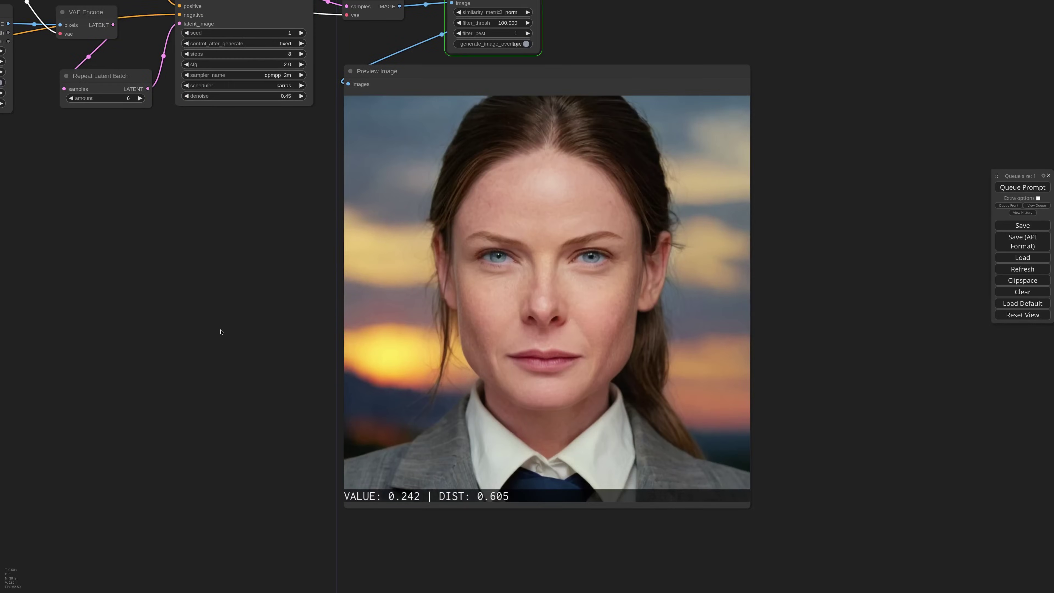
{"action": "scroll", "coordinate": [772, 299], "scroll_direction": "up", "scroll_amount": 2}
{"action": "scroll", "coordinate": [772, 299], "scroll_direction": "down", "scroll_amount": 4}
Add an Image Resize node beside the second Face Embeds Distance node and convert its width and height to inputs.
{"action": "left_click_drag", "start_coordinate": [640, 84], "coordinate": [566, 264]}
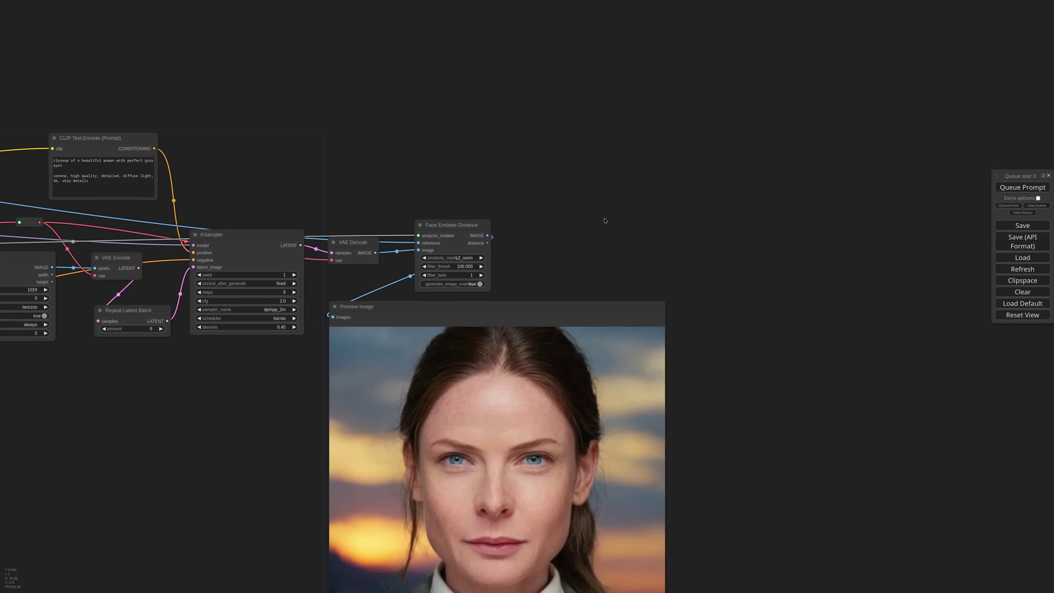
{"action": "double_click", "coordinate": [589, 219]}
{"action": "type", "text": "imagere"}
{"action": "key", "text": "Return"}
{"action": "left_click_drag", "start_coordinate": [634, 216], "coordinate": [613, 209]}
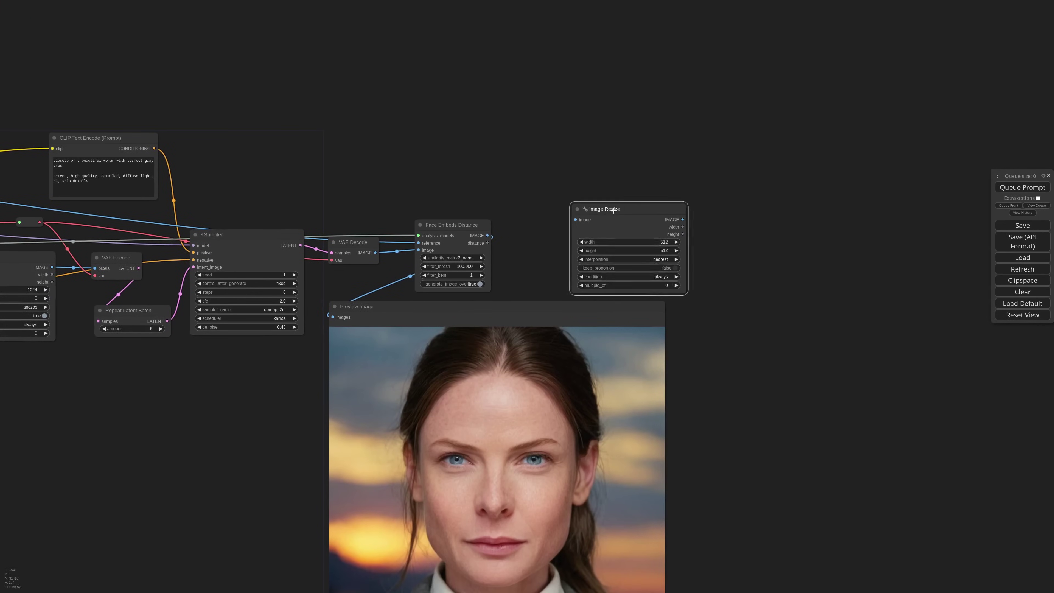
{"action": "right_click", "coordinate": [614, 212]}
{"action": "left_click", "coordinate": [685, 348]}
{"action": "right_click", "coordinate": [628, 227]}
{"action": "mouse_move", "coordinate": [650, 352]}
{"action": "left_click", "coordinate": [697, 352]}
Connect the Face Bounding Box width and height outputs to the new Image Resize node and set its interpolation to lanczos.
{"action": "scroll", "coordinate": [684, 289], "scroll_direction": "down", "scroll_amount": 2}
{"action": "scroll", "coordinate": [684, 289], "scroll_direction": "down", "scroll_amount": 5}
{"action": "left_click_drag", "start_coordinate": [647, 247], "coordinate": [338, 327]}
{"action": "scroll", "coordinate": [287, 299], "scroll_direction": "up", "scroll_amount": 10}
{"action": "left_click_drag", "start_coordinate": [272, 272], "coordinate": [370, 395]}
{"action": "left_click_drag", "start_coordinate": [271, 281], "coordinate": [368, 404]}
{"action": "scroll", "coordinate": [432, 412], "scroll_direction": "down", "scroll_amount": 6}
{"action": "left_click_drag", "start_coordinate": [432, 391], "coordinate": [869, 273]}
{"action": "scroll", "coordinate": [961, 324], "scroll_direction": "up", "scroll_amount": 7}
{"action": "left_click_drag", "start_coordinate": [874, 344], "coordinate": [844, 319]}
{"action": "left_click_drag", "start_coordinate": [809, 222], "coordinate": [828, 245]}
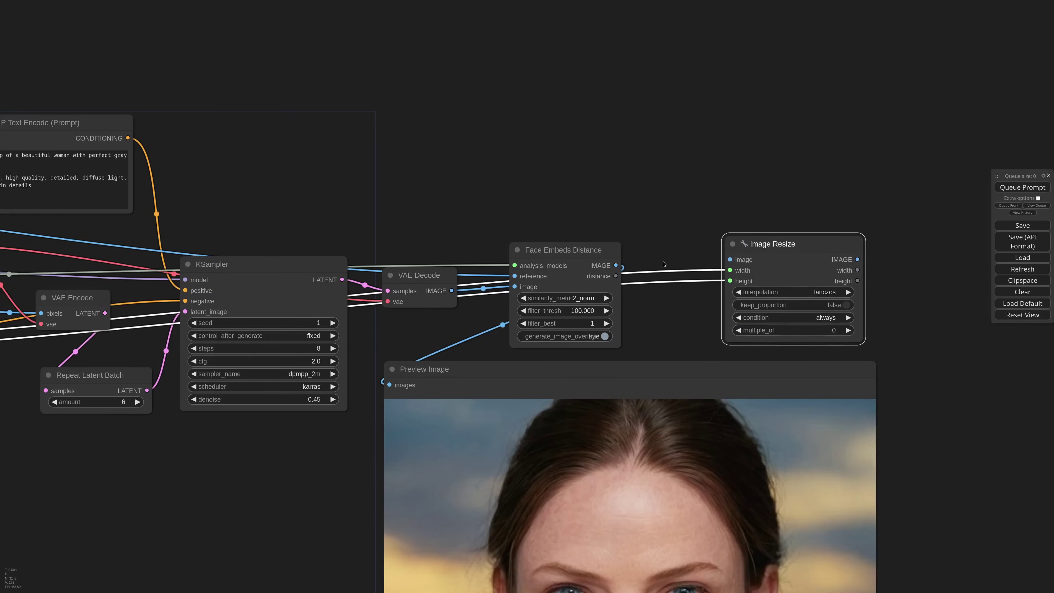
Connect the second Face Embeds Distance image output to the new Image Resize node's image input.
{"action": "left_click_drag", "start_coordinate": [616, 265], "coordinate": [730, 260]}
{"action": "scroll", "coordinate": [684, 302], "scroll_direction": "down", "scroll_amount": 5}
{"action": "left_click_drag", "start_coordinate": [845, 353], "coordinate": [577, 335]}
{"action": "scroll", "coordinate": [605, 272], "scroll_direction": "up", "scroll_amount": 2}
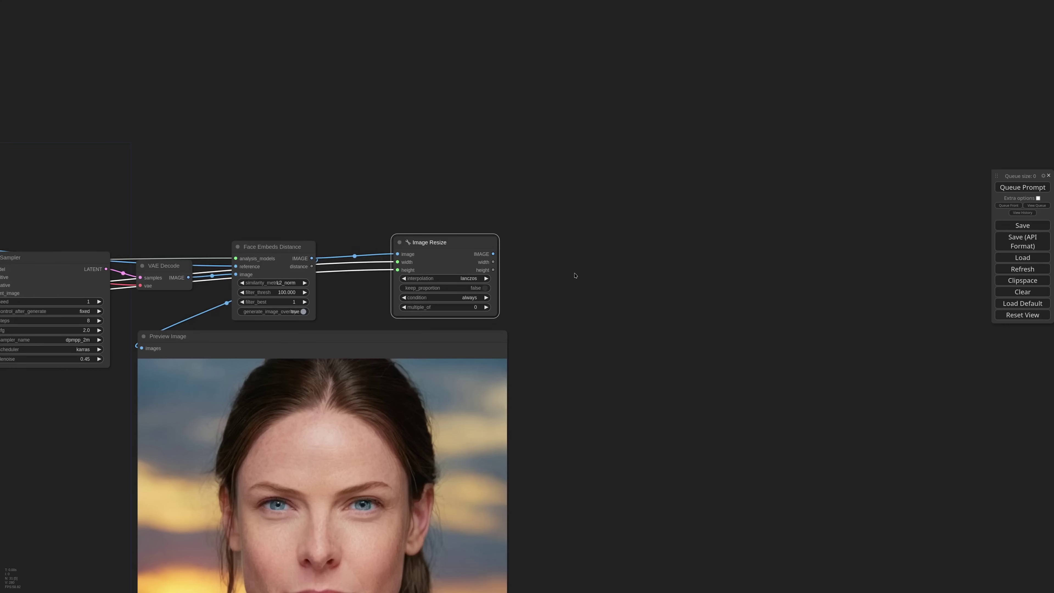
{"action": "left_click_drag", "start_coordinate": [614, 331], "coordinate": [649, 234]}
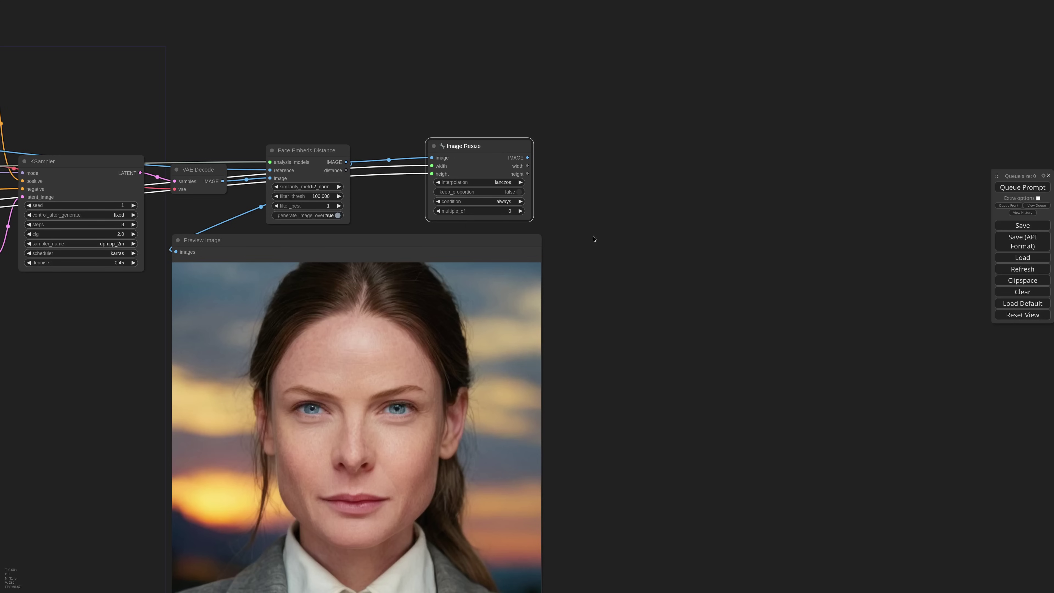
{"action": "left_click_drag", "start_coordinate": [634, 155], "coordinate": [572, 207]}
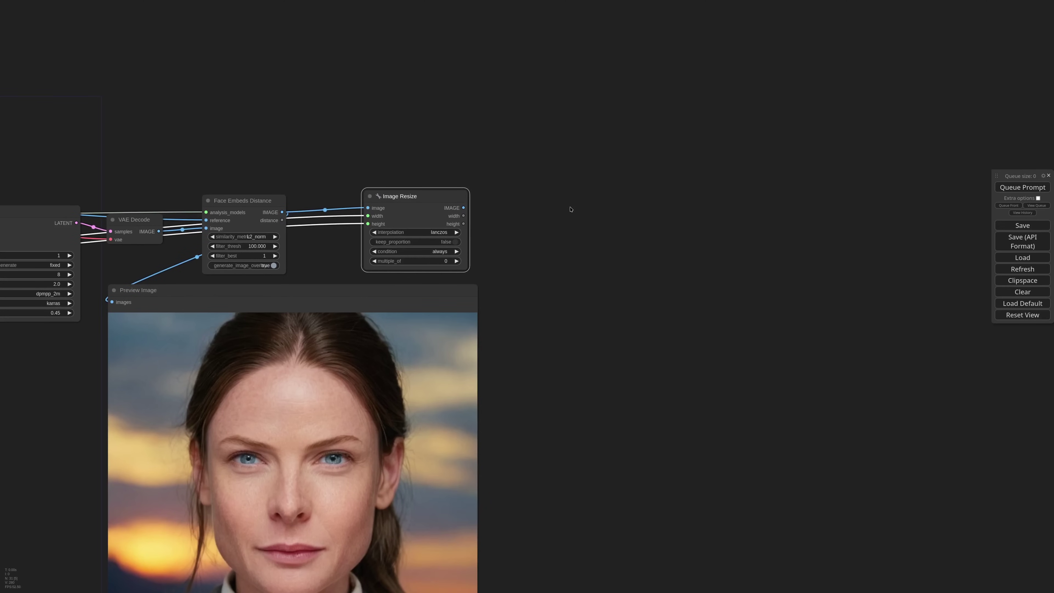
Add a Face Segmentation node after the second Image Resize node and connect the analysis models and the resized image to it.
{"action": "double_click", "coordinate": [570, 209]}
{"action": "type", "text": "faces"}
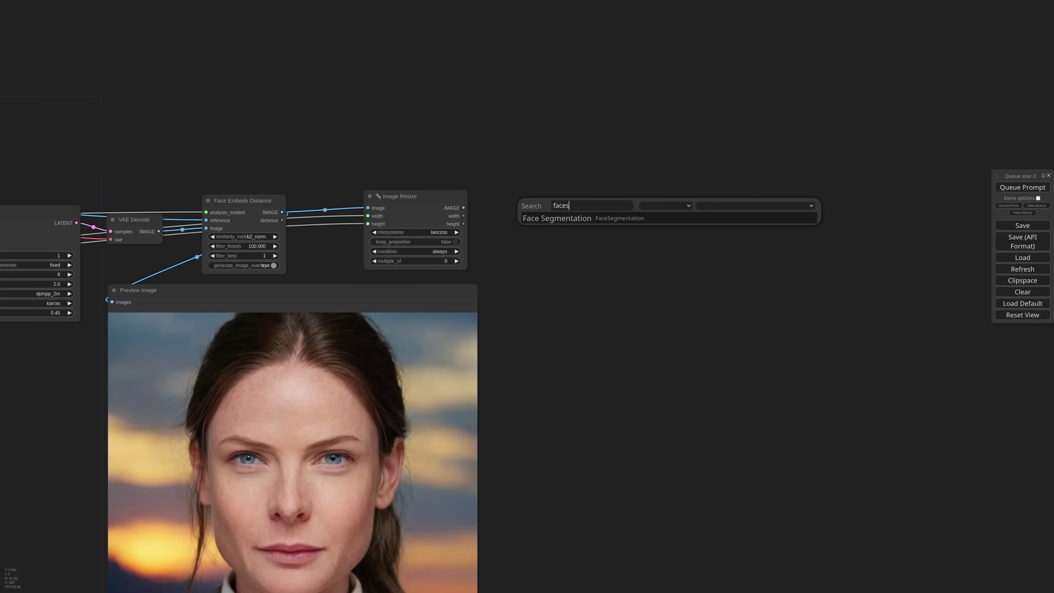
{"action": "key", "text": "Return"}
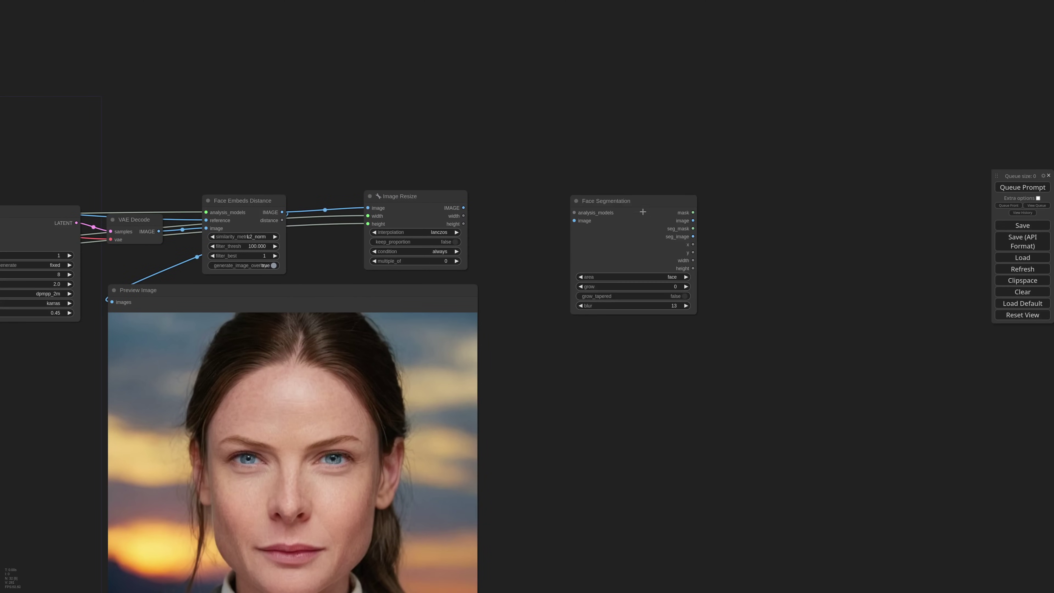
{"action": "left_click_drag", "start_coordinate": [641, 206], "coordinate": [593, 189]}
{"action": "scroll", "coordinate": [498, 233], "scroll_direction": "down", "scroll_amount": 3}
{"action": "left_click_drag", "start_coordinate": [300, 154], "coordinate": [635, 136]}
{"action": "scroll", "coordinate": [412, 305], "scroll_direction": "down", "scroll_amount": 2}
{"action": "scroll", "coordinate": [625, 197], "scroll_direction": "up", "scroll_amount": 6}
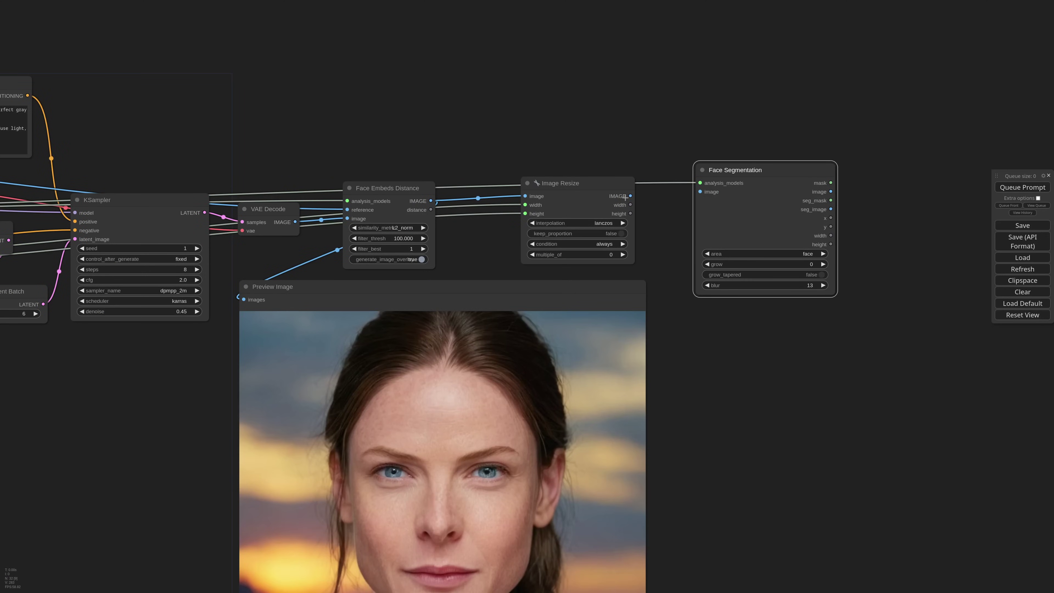
{"action": "left_click_drag", "start_coordinate": [630, 196], "coordinate": [700, 192]}
Attach a Mask Preview and a Preview Image node to the Face Segmentation mask and image outputs and run the workflow.
{"action": "double_click", "coordinate": [636, 215]}
{"action": "left_click_drag", "start_coordinate": [856, 189], "coordinate": [650, 180]}
{"action": "type", "text": "maskp"}
{"action": "key", "text": "Return"}
{"action": "left_click_drag", "start_coordinate": [546, 251], "coordinate": [654, 293]}
{"action": "left_click", "coordinate": [654, 344]}
{"action": "key", "text": "ctrl+Return"}
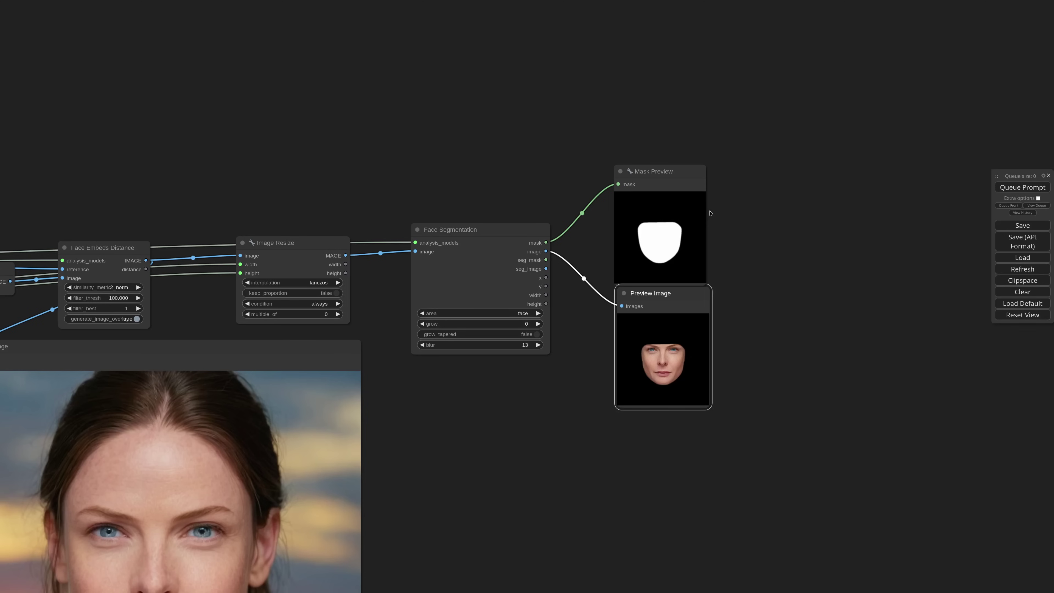
Run the workflow with each Face Segmentation area option in turn from main_features, ending with face+forehead (if available).
{"action": "scroll", "coordinate": [710, 213], "scroll_direction": "up", "scroll_amount": 4}
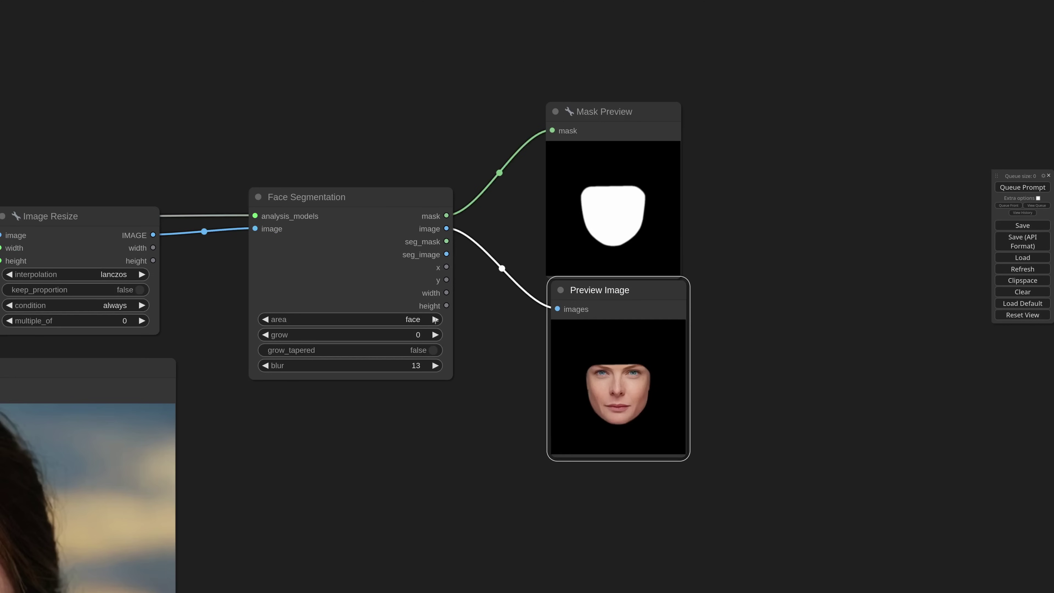
{"action": "left_click", "coordinate": [434, 320]}
{"action": "left_click", "coordinate": [1022, 188]}
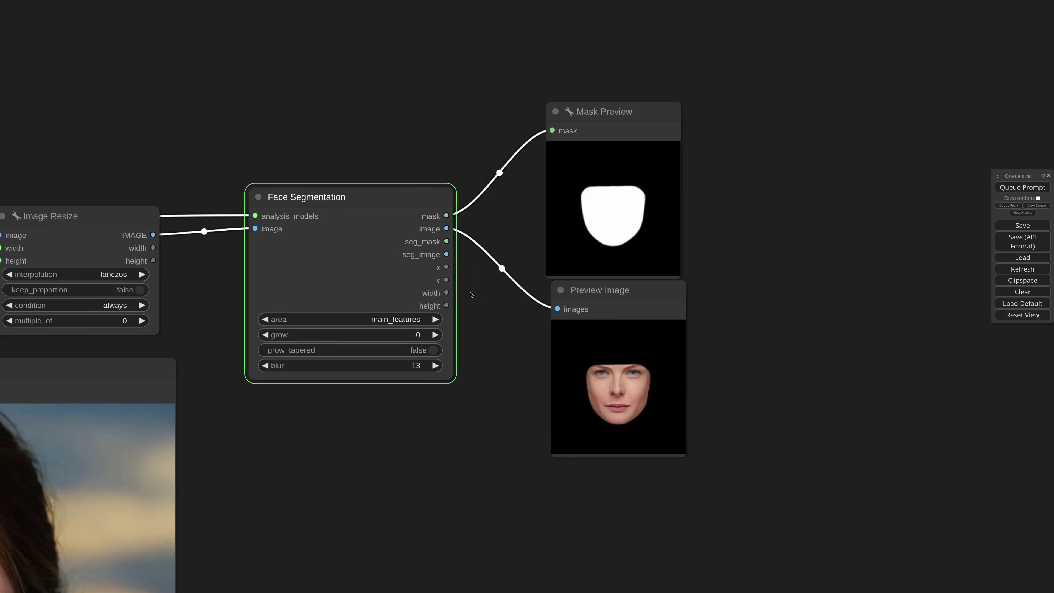
{"action": "left_click", "coordinate": [436, 320]}
{"action": "left_click", "coordinate": [1023, 187]}
{"action": "scroll", "coordinate": [657, 263], "scroll_direction": "up", "scroll_amount": 3}
{"action": "left_click", "coordinate": [435, 319]}
{"action": "key", "text": "ctrl+Return"}
{"action": "left_click", "coordinate": [362, 338]}
{"action": "key", "text": "ctrl+Return"}
{"action": "left_click", "coordinate": [362, 338]}
{"action": "key", "text": "ctrl+Return"}
{"action": "left_click", "coordinate": [362, 338]}
{"action": "key", "text": "ctrl+Return"}
{"action": "left_click", "coordinate": [362, 338]}
{"action": "key", "text": "ctrl+Return"}
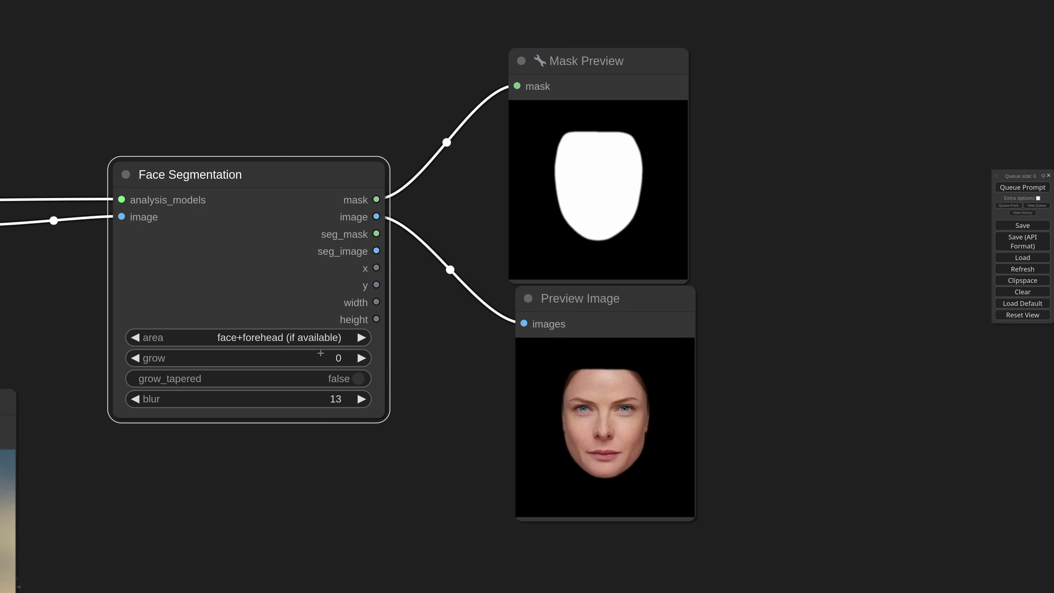
Set Face Segmentation's grow to -12 and blur to 55, and rerun the workflow.
{"action": "left_click", "coordinate": [339, 358]}
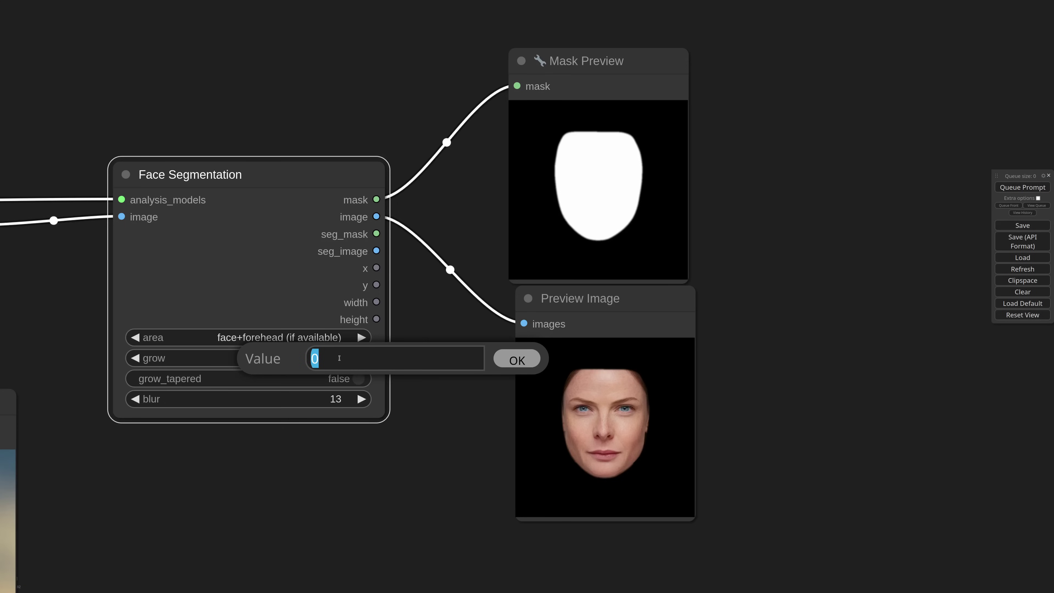
{"action": "type", "text": "-12"}
{"action": "key", "text": "Return"}
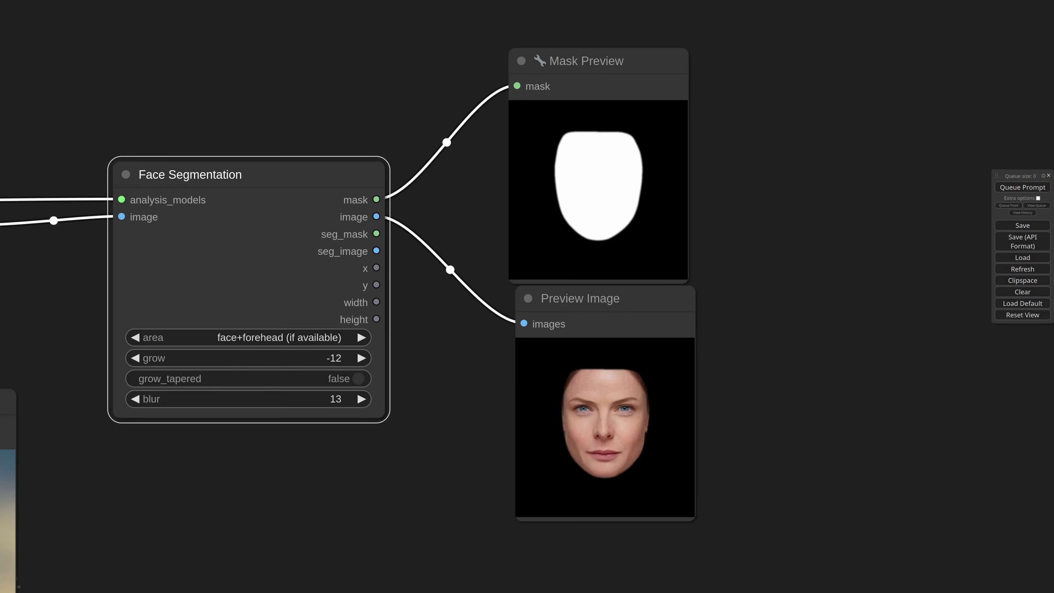
{"action": "left_click", "coordinate": [333, 398]}
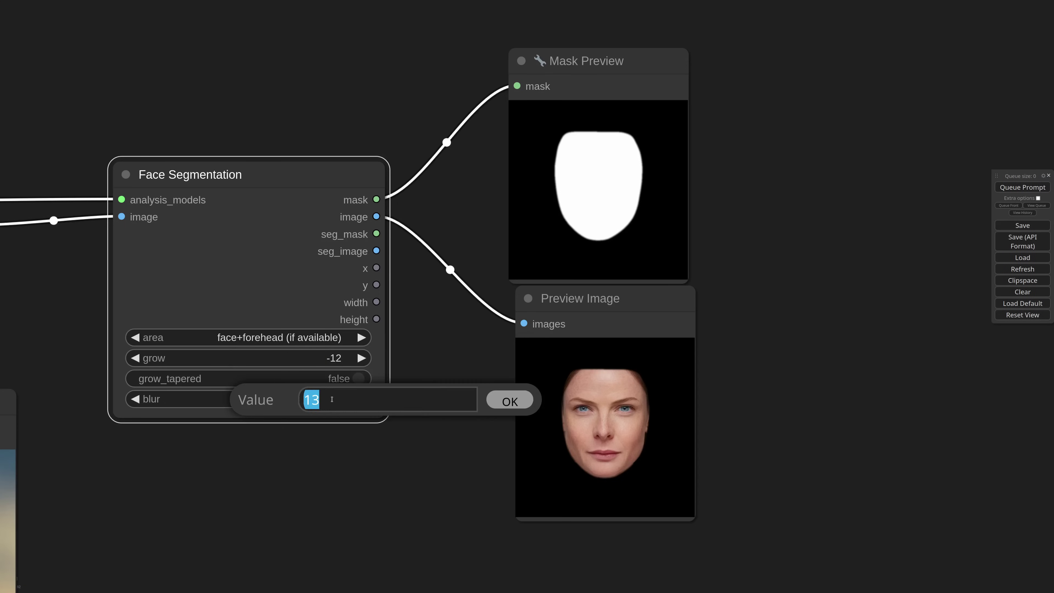
{"action": "type", "text": "55"}
{"action": "key", "text": "Return"}
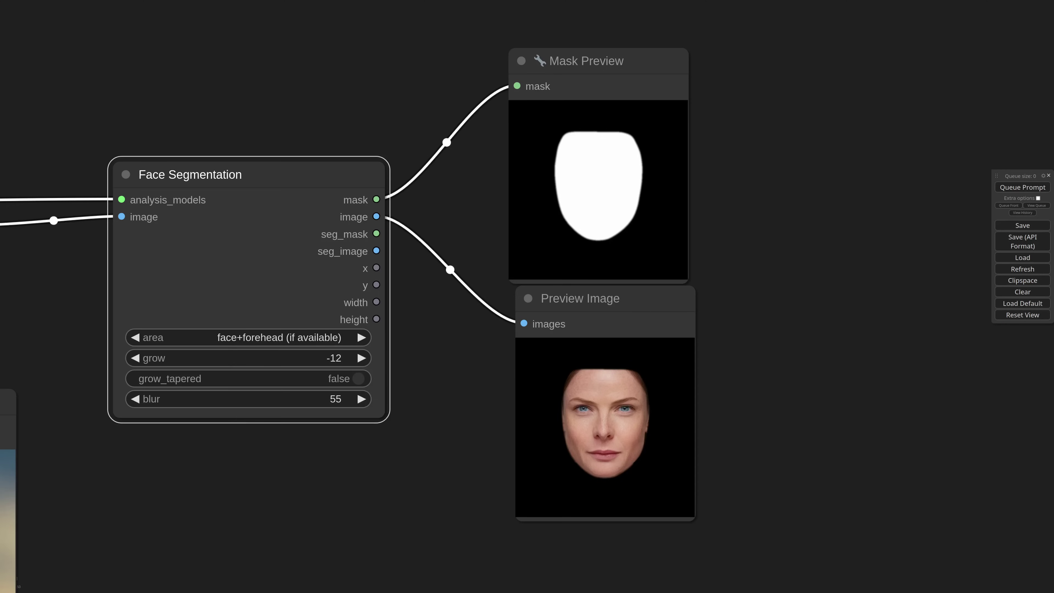
{"action": "key", "text": "ctrl+Return"}
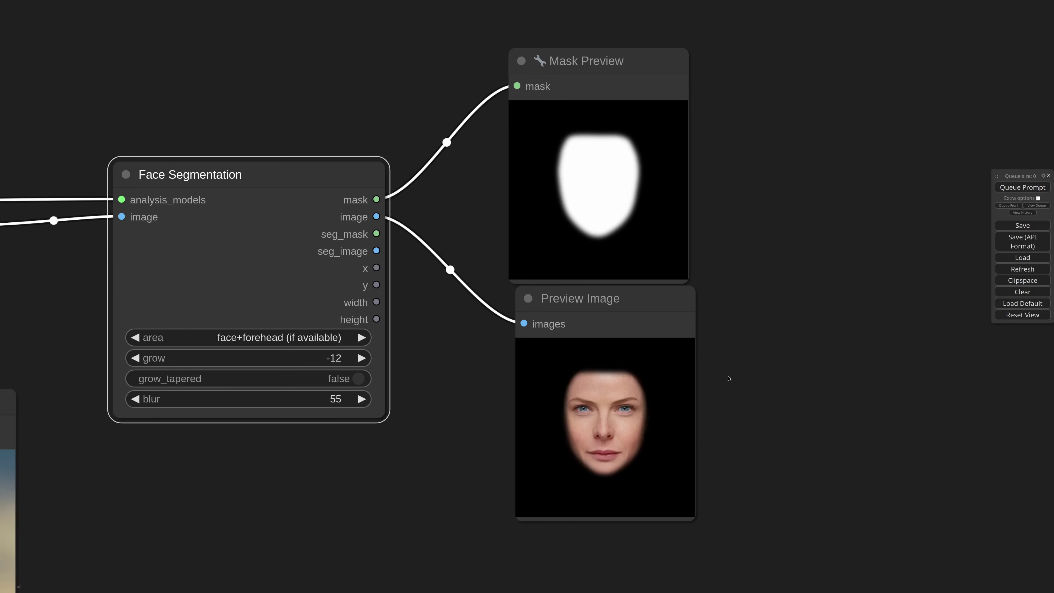
Delete the mask and image preview nodes and add an ImageCompositeMasked node beside Face Segmentation.
{"action": "left_click_drag", "start_coordinate": [730, 400], "coordinate": [594, 233]}
{"action": "key", "text": "Delete"}
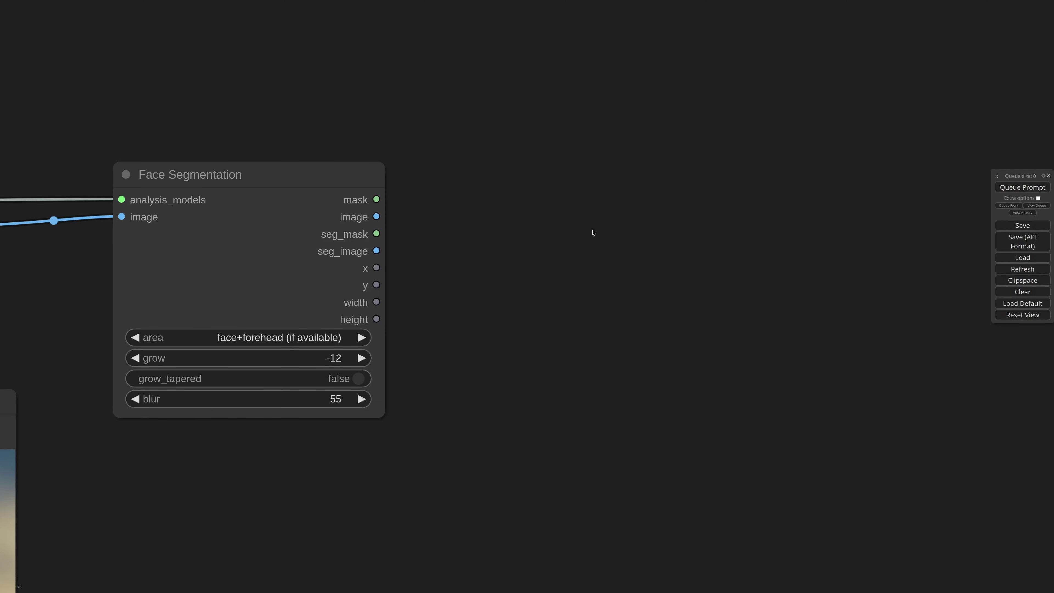
{"action": "scroll", "coordinate": [589, 269], "scroll_direction": "down", "scroll_amount": 9}
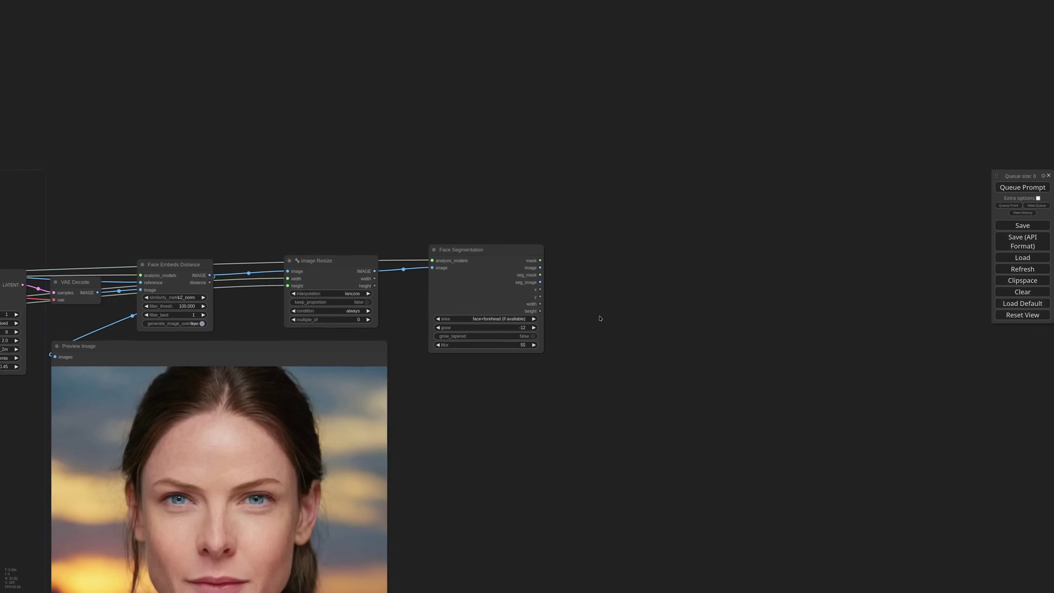
{"action": "double_click", "coordinate": [589, 268]}
{"action": "type", "text": "composite"}
{"action": "key", "text": "Return"}
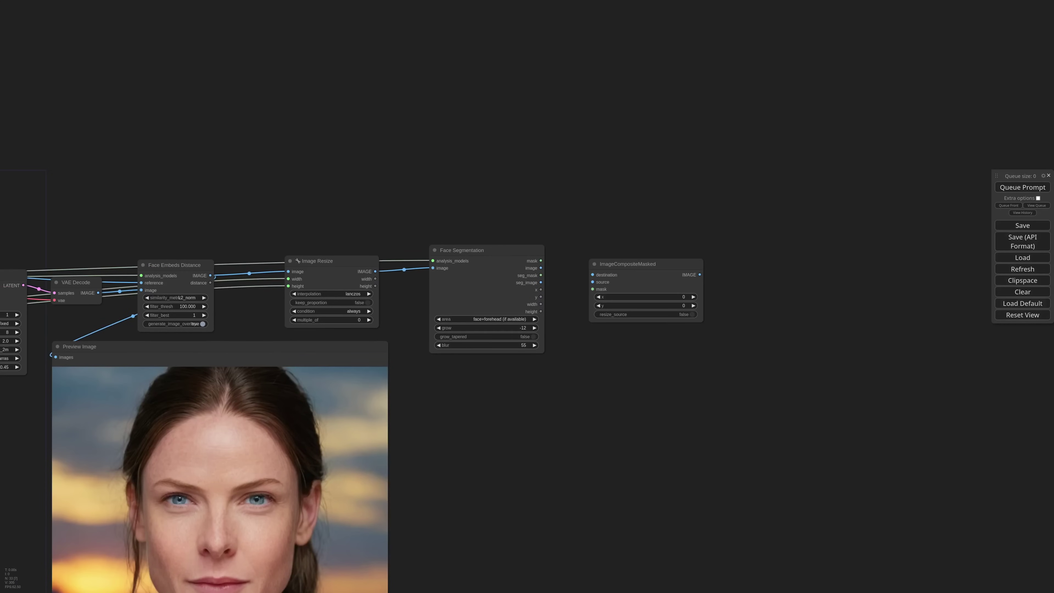
Convert the ImageCompositeMasked x and y values to inputs.
{"action": "scroll", "coordinate": [685, 279], "scroll_direction": "up", "scroll_amount": 3}
{"action": "right_click", "coordinate": [626, 286]}
{"action": "left_click", "coordinate": [660, 411]}
{"action": "left_click", "coordinate": [687, 412]}
{"action": "right_click", "coordinate": [629, 290]}
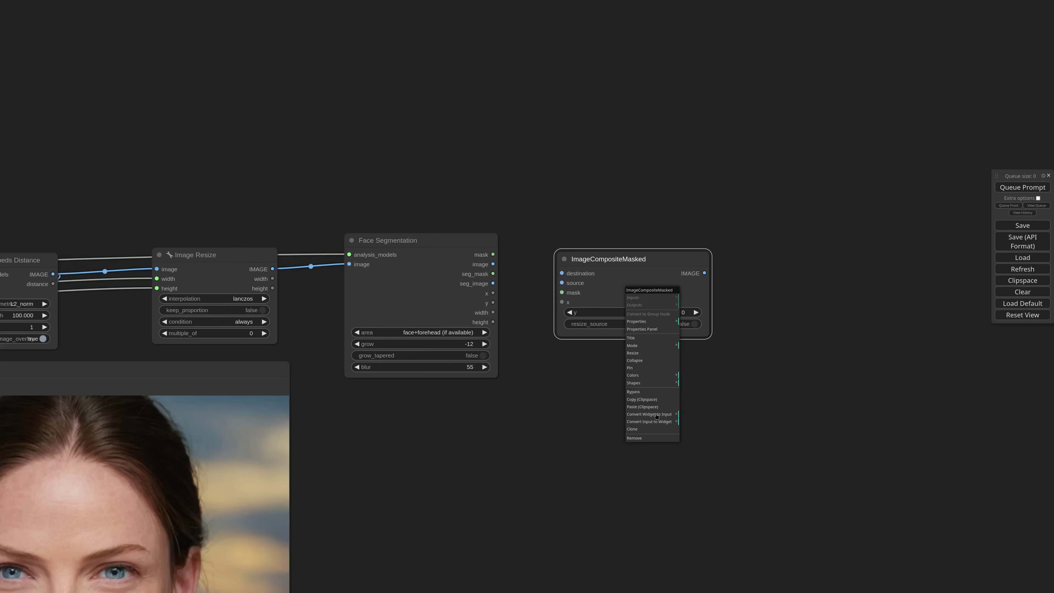
{"action": "left_click", "coordinate": [663, 415]}
{"action": "left_click", "coordinate": [689, 416]}
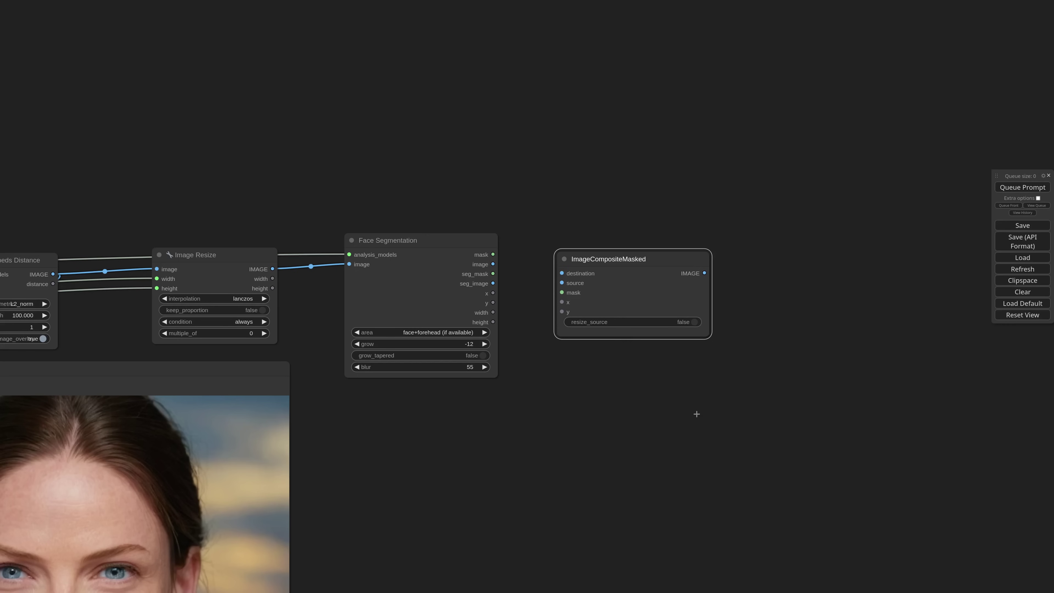
Place ImageCompositeMasked near the Face Bounding Box node and connect the bounding box x and y outputs to it.
{"action": "scroll", "coordinate": [572, 445], "scroll_direction": "down", "scroll_amount": 5}
{"action": "left_click_drag", "start_coordinate": [572, 444], "coordinate": [816, 413]}
{"action": "left_click_drag", "start_coordinate": [827, 294], "coordinate": [91, 417]}
{"action": "left_click_drag", "start_coordinate": [90, 399], "coordinate": [367, 395]}
{"action": "scroll", "coordinate": [298, 339], "scroll_direction": "up", "scroll_amount": 7}
{"action": "left_click_drag", "start_coordinate": [298, 339], "coordinate": [414, 438]}
{"action": "left_click_drag", "start_coordinate": [281, 237], "coordinate": [414, 450]}
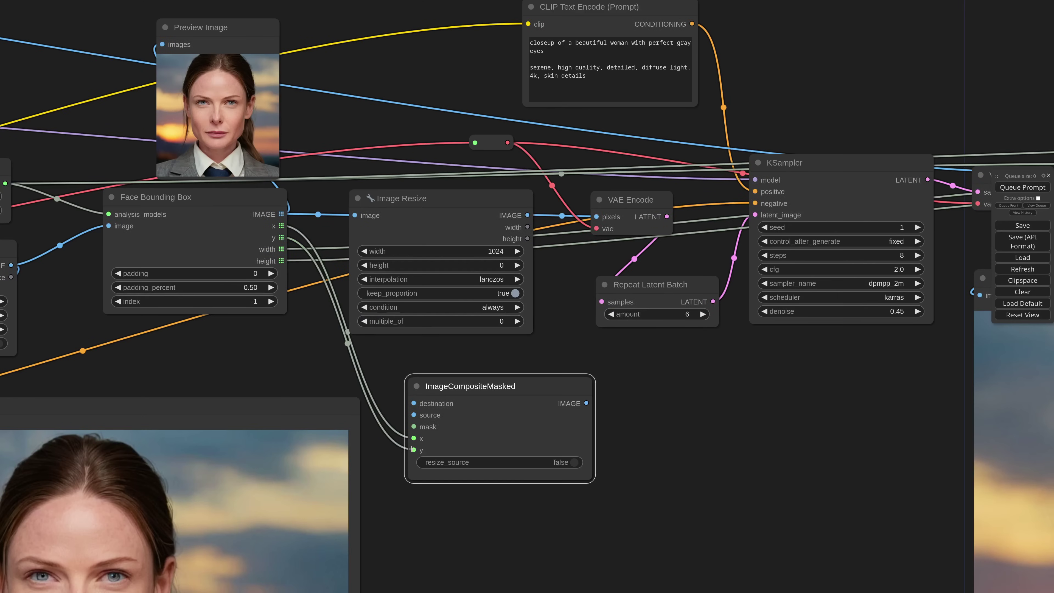
Connect the first Face Embeds Distance image as the composite's destination, the resized face as source, and the Face Segmentation mask as mask.
{"action": "scroll", "coordinate": [389, 360], "scroll_direction": "down", "scroll_amount": 5}
{"action": "left_click_drag", "start_coordinate": [390, 360], "coordinate": [387, 363]}
{"action": "left_click_drag", "start_coordinate": [278, 299], "coordinate": [527, 385]}
{"action": "scroll", "coordinate": [472, 396], "scroll_direction": "down", "scroll_amount": 3}
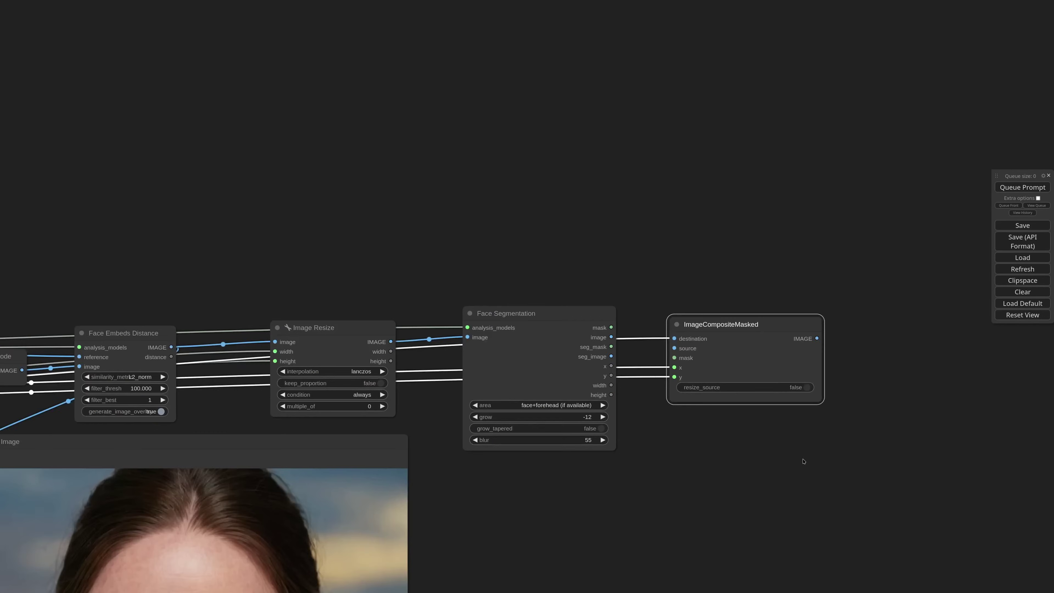
{"action": "left_click_drag", "start_coordinate": [407, 337], "coordinate": [716, 293]}
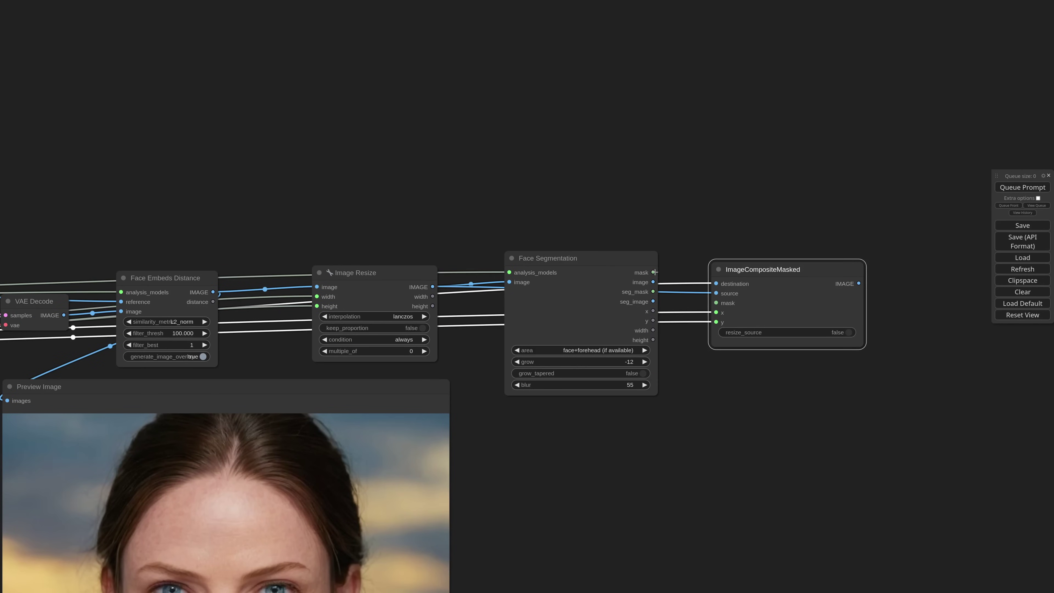
{"action": "left_click_drag", "start_coordinate": [654, 272], "coordinate": [716, 303]}
Attach an enlarged Preview Image node to the composite output, run the workflow and compare the result with the original portrait.
{"action": "scroll", "coordinate": [710, 362], "scroll_direction": "down", "scroll_amount": 3}
{"action": "left_click_drag", "start_coordinate": [737, 402], "coordinate": [698, 309]}
{"action": "left_click_drag", "start_coordinate": [746, 205], "coordinate": [708, 294]}
{"action": "left_click", "coordinate": [702, 339]}
{"action": "left_click_drag", "start_coordinate": [676, 377], "coordinate": [651, 312]}
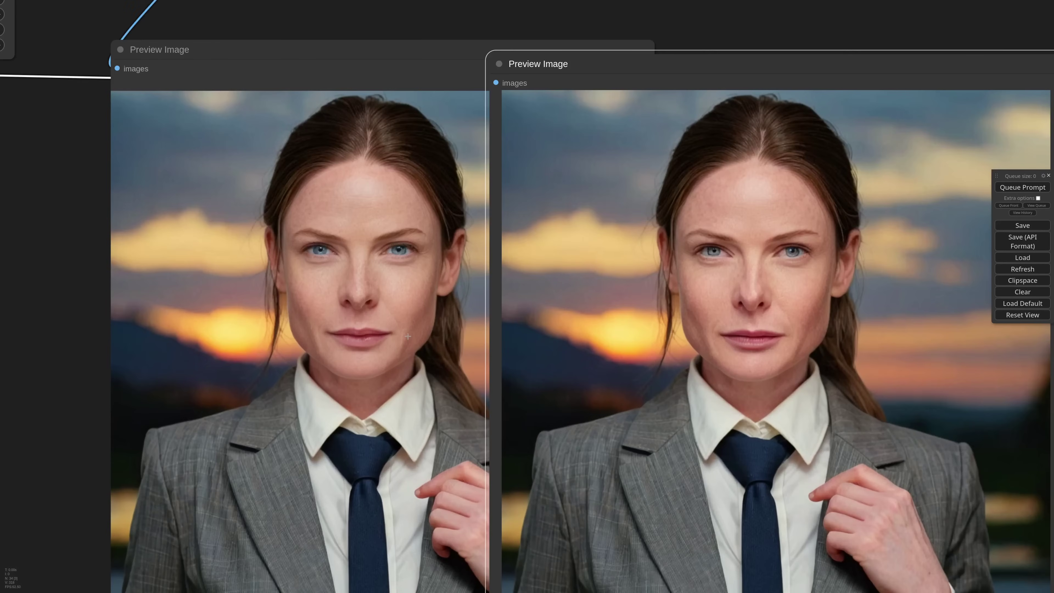
{"action": "scroll", "coordinate": [428, 299], "scroll_direction": "up", "scroll_amount": 3}
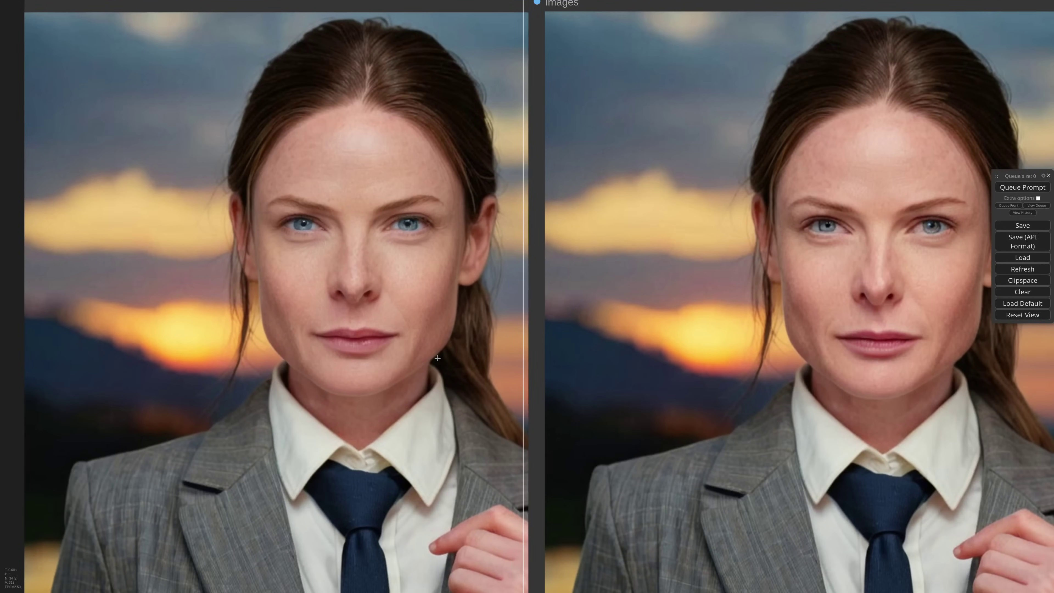
{"action": "scroll", "coordinate": [437, 358], "scroll_direction": "down", "scroll_amount": 15}
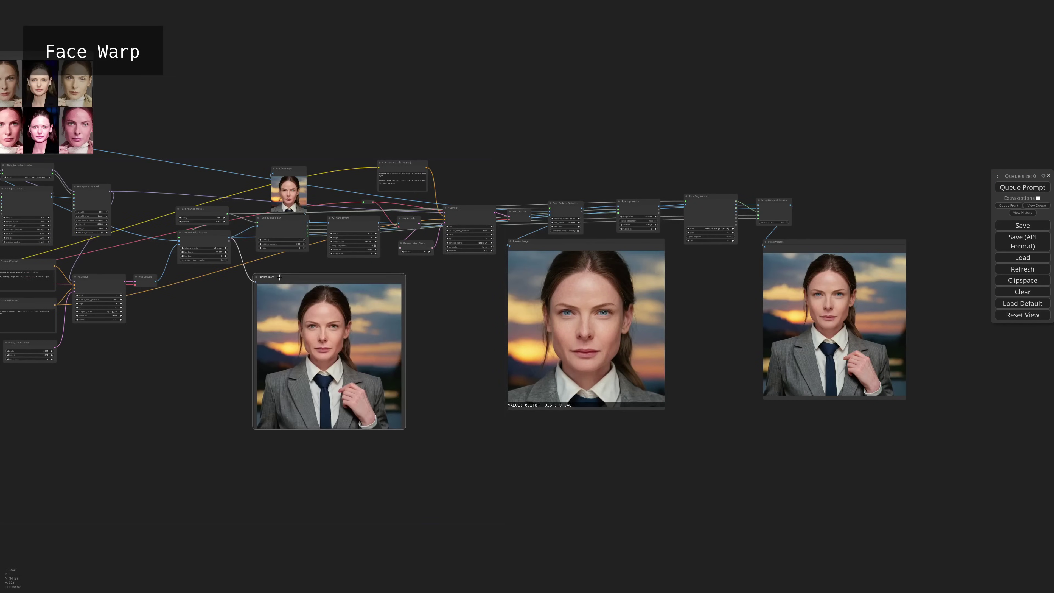
Add a Face Warp node below the first Face Embeds Distance node.
{"action": "scroll", "coordinate": [405, 332], "scroll_direction": "up", "scroll_amount": 10}
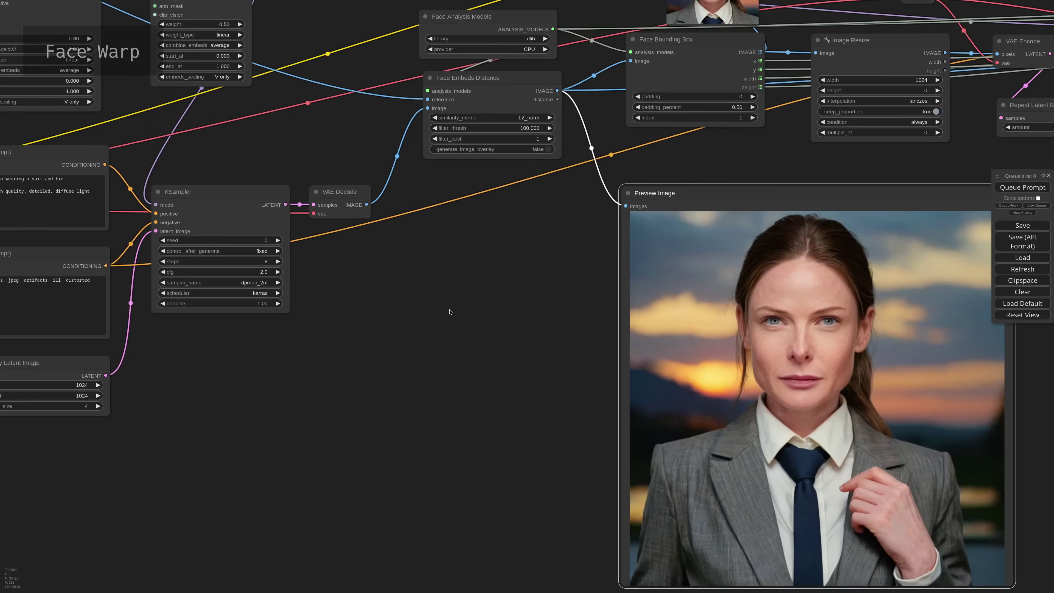
{"action": "left_click_drag", "start_coordinate": [451, 312], "coordinate": [422, 301]}
{"action": "double_click", "coordinate": [424, 303]}
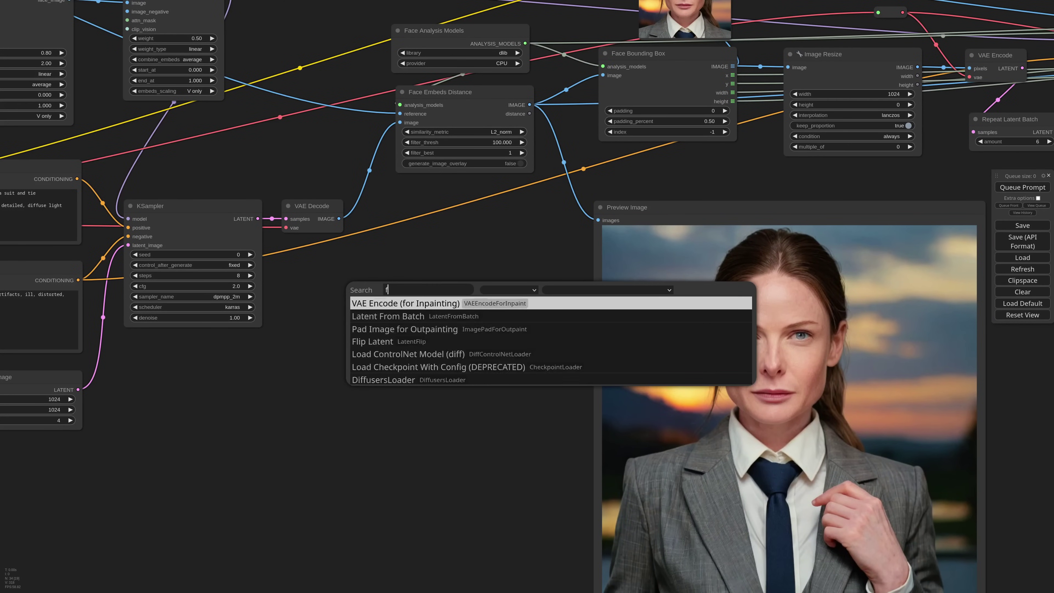
{"action": "type", "text": "face warp"}
{"action": "key", "text": "Return"}
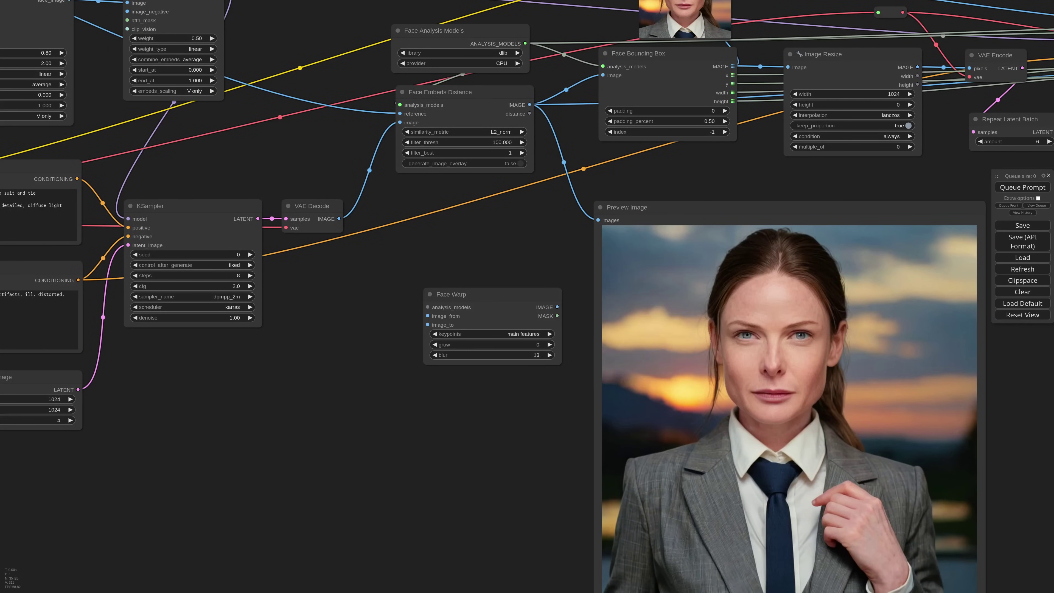
{"action": "scroll", "coordinate": [499, 279], "scroll_direction": "up", "scroll_amount": 4}
{"action": "left_click_drag", "start_coordinate": [589, 398], "coordinate": [529, 381]}
{"action": "scroll", "coordinate": [529, 384], "scroll_direction": "down", "scroll_amount": 7}
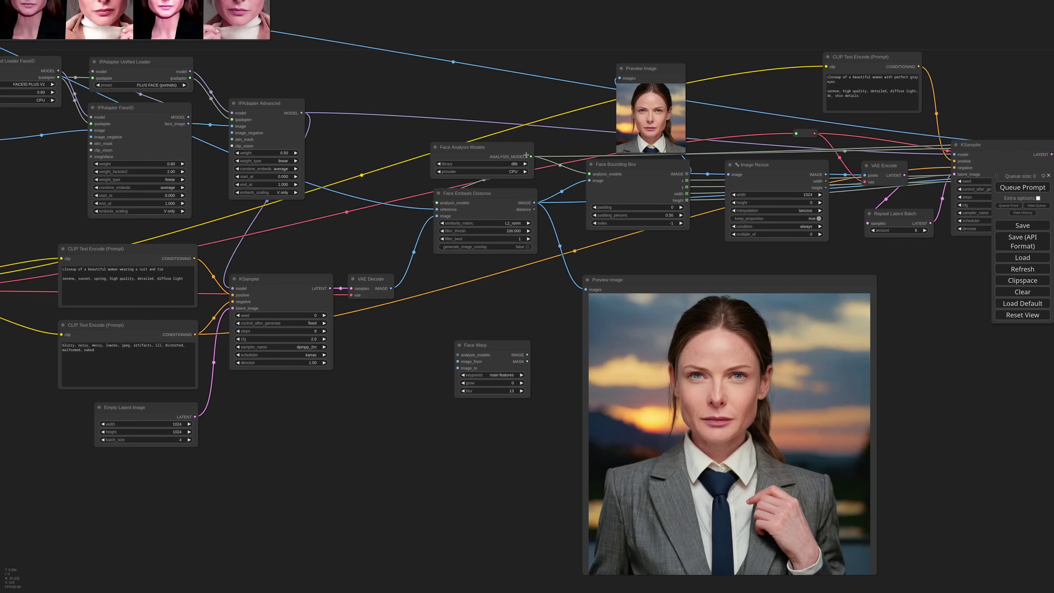
Connect Face Analysis Models, the first Load Image and the first Face Embeds Distance image to Face Warp's inputs and preview its output.
{"action": "left_click_drag", "start_coordinate": [531, 156], "coordinate": [491, 355]}
{"action": "scroll", "coordinate": [491, 355], "scroll_direction": "down", "scroll_amount": 2}
{"action": "left_click_drag", "start_coordinate": [392, 363], "coordinate": [562, 404]}
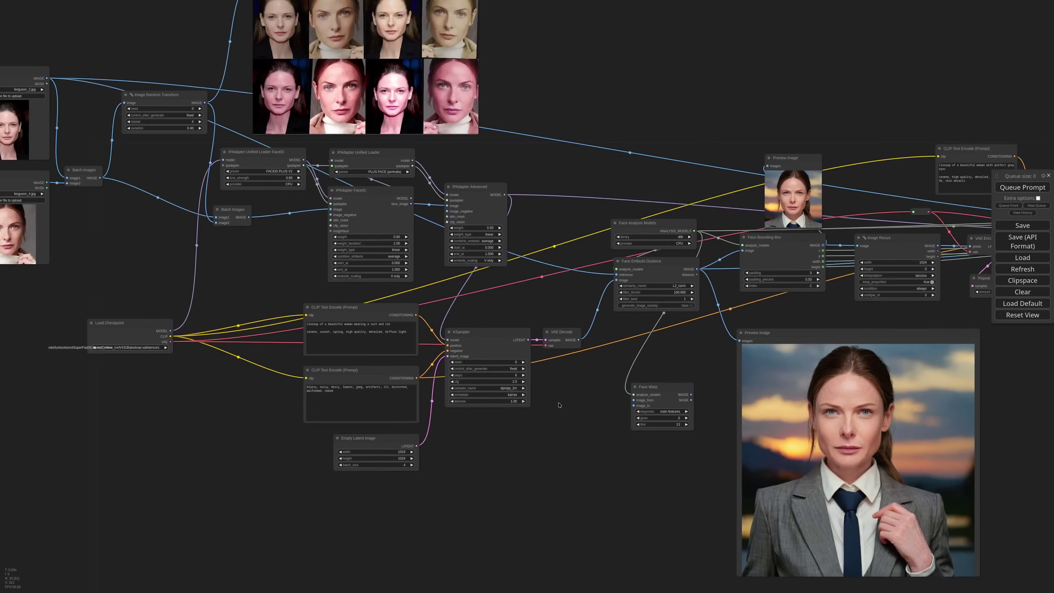
{"action": "scroll", "coordinate": [561, 404], "scroll_direction": "down", "scroll_amount": 1}
{"action": "left_click_drag", "start_coordinate": [94, 107], "coordinate": [515, 346]}
{"action": "scroll", "coordinate": [694, 410], "scroll_direction": "up", "scroll_amount": 8}
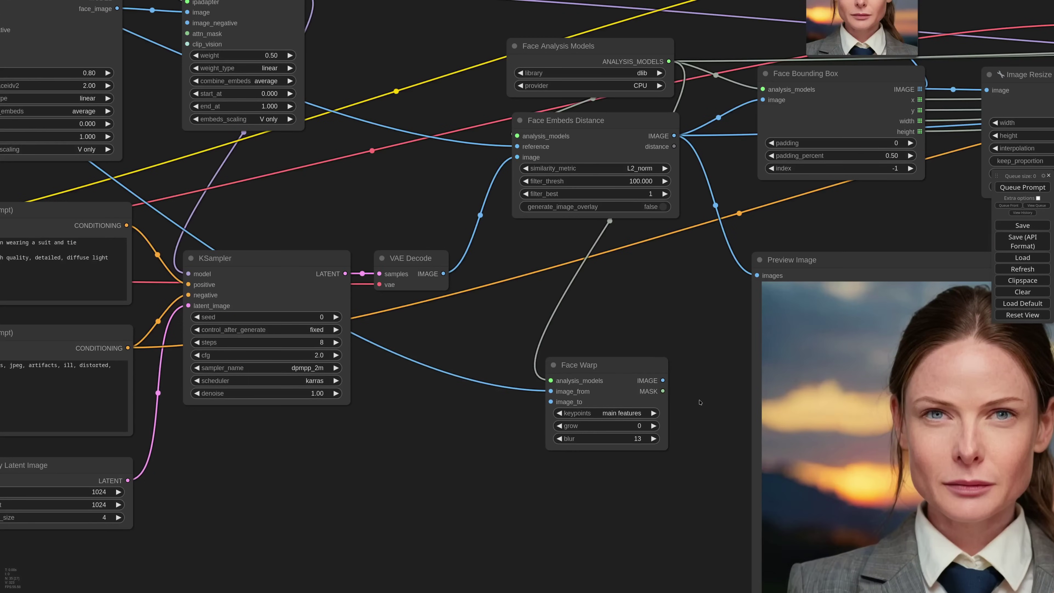
Mute the four Preview Image nodes showing the face crop, original portrait, refined face and composited portrait.
{"action": "scroll", "coordinate": [677, 440], "scroll_direction": "down", "scroll_amount": 10}
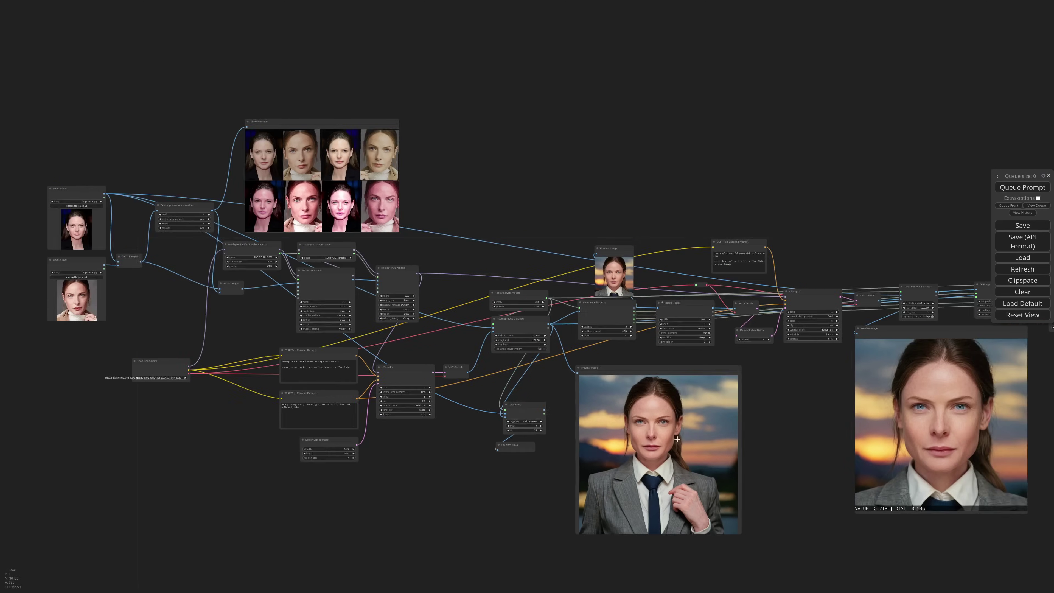
{"action": "left_click_drag", "start_coordinate": [775, 439], "coordinate": [561, 403]}
{"action": "left_click", "coordinate": [400, 233], "text": "ctrl"}
{"action": "left_click", "coordinate": [444, 413], "text": "ctrl"}
{"action": "left_click", "coordinate": [727, 388], "text": "ctrl"}
{"action": "left_click", "coordinate": [974, 384], "text": "ctrl"}
{"action": "key", "text": "ctrl+m"}
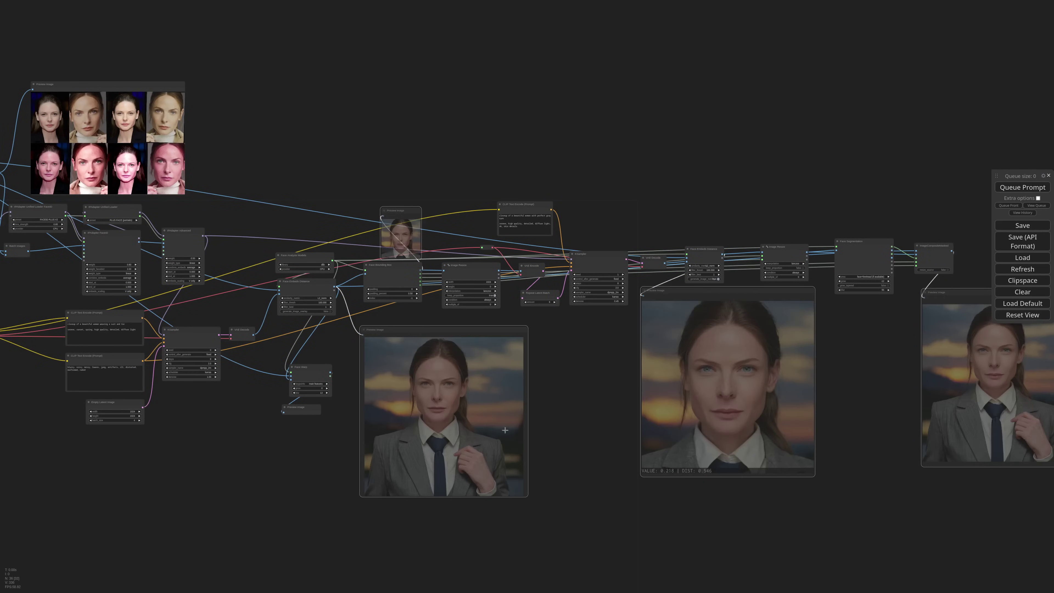
Run the workflow, reposition and enlarge the Face Warp preview, and examine the warped face.
{"action": "left_click_drag", "start_coordinate": [294, 462], "coordinate": [400, 431]}
{"action": "scroll", "coordinate": [401, 431], "scroll_direction": "up", "scroll_amount": 4}
{"action": "key", "text": "ctrl+Return"}
{"action": "left_click_drag", "start_coordinate": [486, 441], "coordinate": [737, 525]}
{"action": "left_click_drag", "start_coordinate": [638, 272], "coordinate": [489, 271]}
{"action": "scroll", "coordinate": [428, 395], "scroll_direction": "up", "scroll_amount": 6}
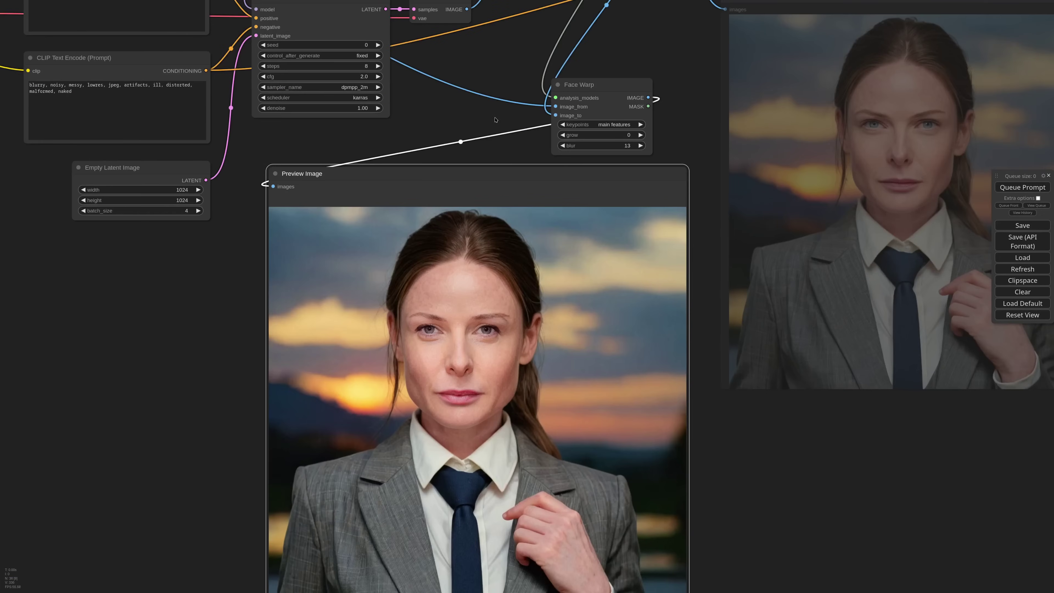
{"action": "left_click_drag", "start_coordinate": [495, 120], "coordinate": [564, 124]}
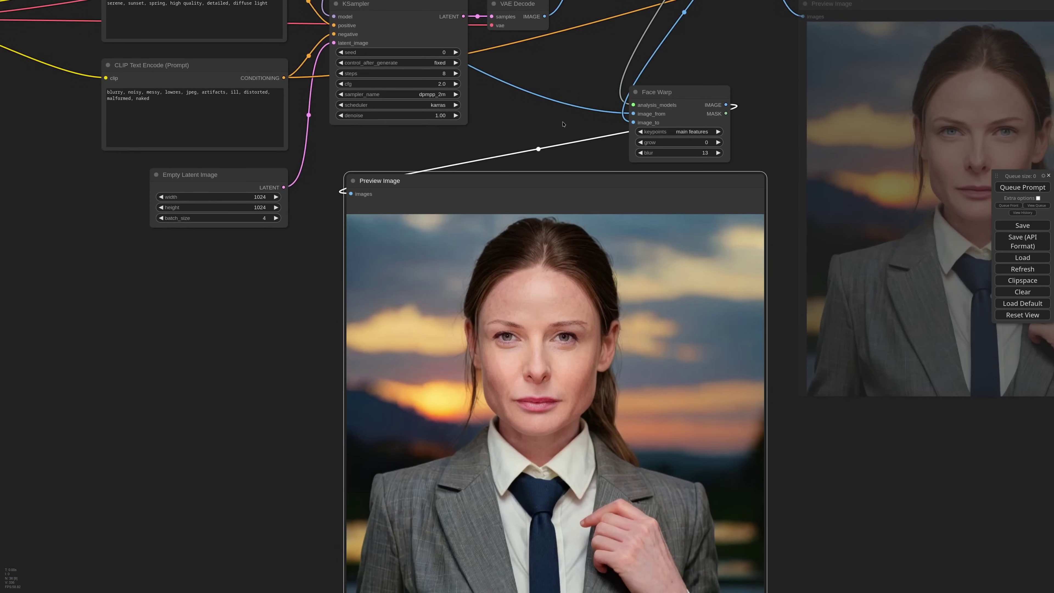
Set Face Warp's keypoints to full face, grow to -5 and blur to 55.
{"action": "scroll", "coordinate": [695, 114], "scroll_direction": "up", "scroll_amount": 6}
{"action": "left_click", "coordinate": [685, 147]}
{"action": "left_click", "coordinate": [688, 153]}
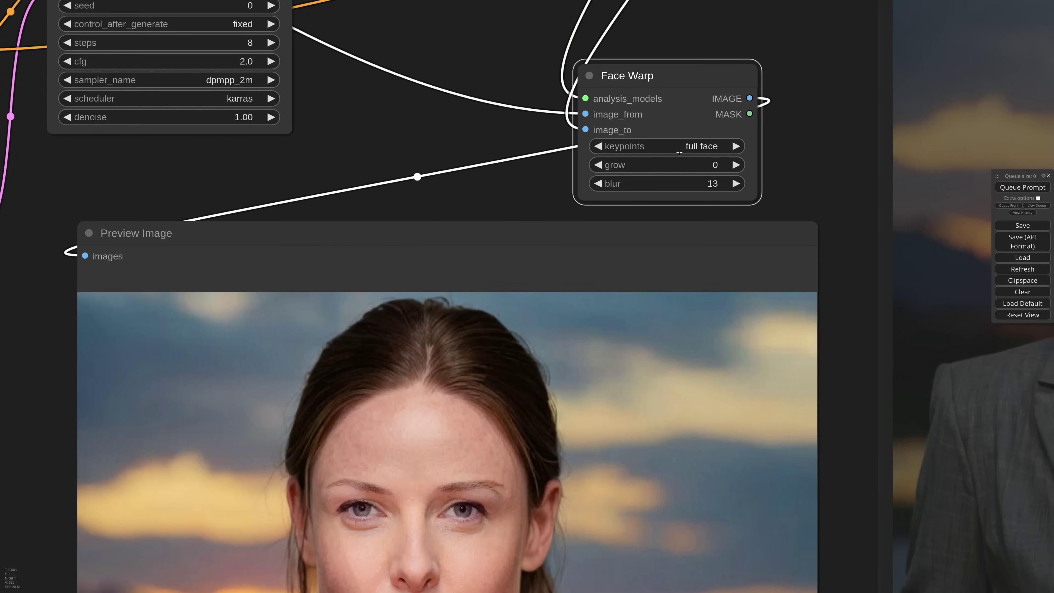
{"action": "left_click", "coordinate": [701, 160]}
{"action": "type", "text": "-5"}
{"action": "key", "text": "Return"}
{"action": "left_click", "coordinate": [711, 183]}
{"action": "type", "text": "55"}
{"action": "key", "text": "Return"}
{"action": "scroll", "coordinate": [664, 201], "scroll_direction": "down", "scroll_amount": 7}
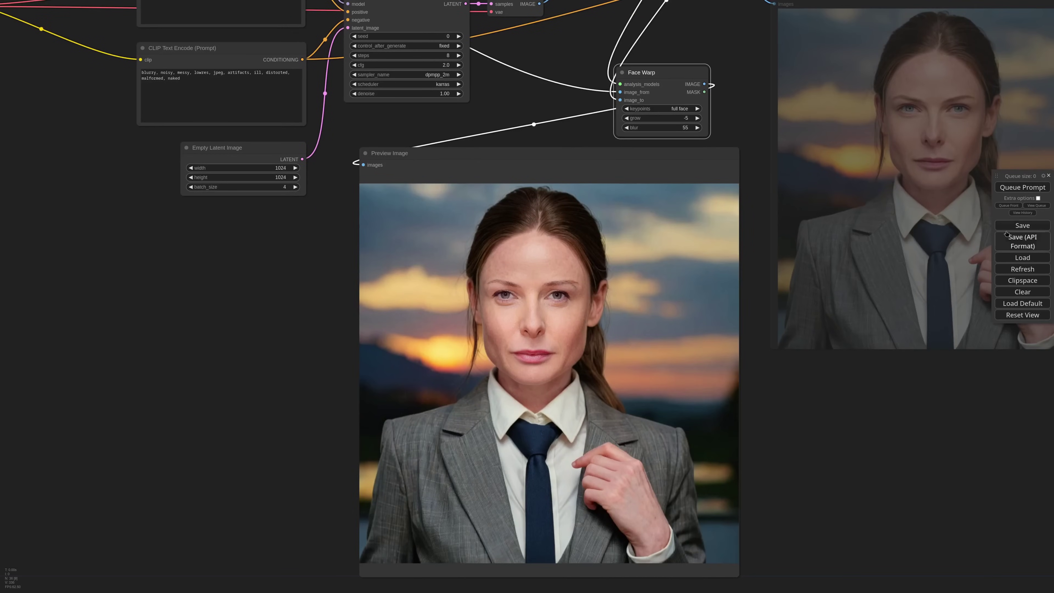
Run the workflow with the new Face Warp settings and examine the warped portrait.
{"action": "left_click", "coordinate": [1023, 187]}
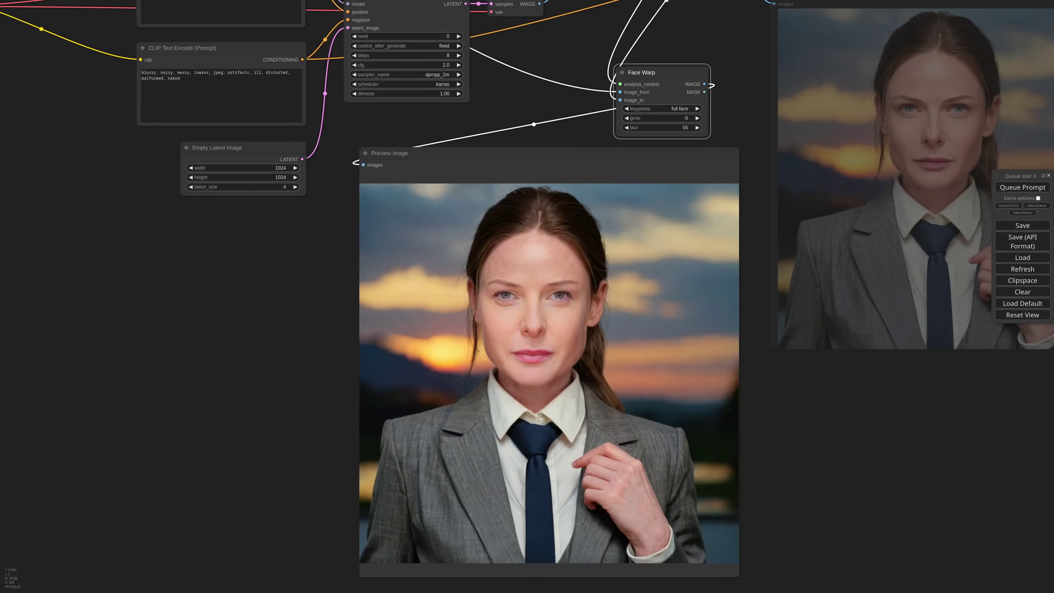
{"action": "scroll", "coordinate": [578, 413], "scroll_direction": "down", "scroll_amount": 1}
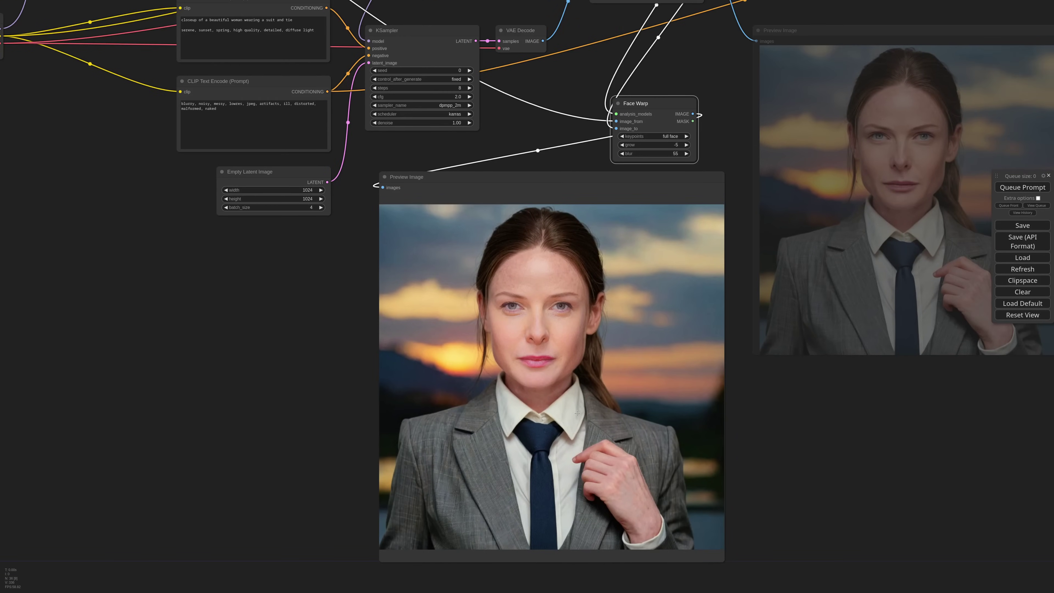
{"action": "scroll", "coordinate": [578, 413], "scroll_direction": "down", "scroll_amount": 5}
Feed Face Warp's image output into Face Bounding Box and the destination of ImageCompositeMasked instead of the first Face Embeds Distance output.
{"action": "left_click_drag", "start_coordinate": [623, 221], "coordinate": [625, 199]}
{"action": "scroll", "coordinate": [526, 310], "scroll_direction": "up", "scroll_amount": 3}
{"action": "left_click_drag", "start_coordinate": [660, 178], "coordinate": [473, 407]}
{"action": "left_click_drag", "start_coordinate": [485, 393], "coordinate": [540, 265]}
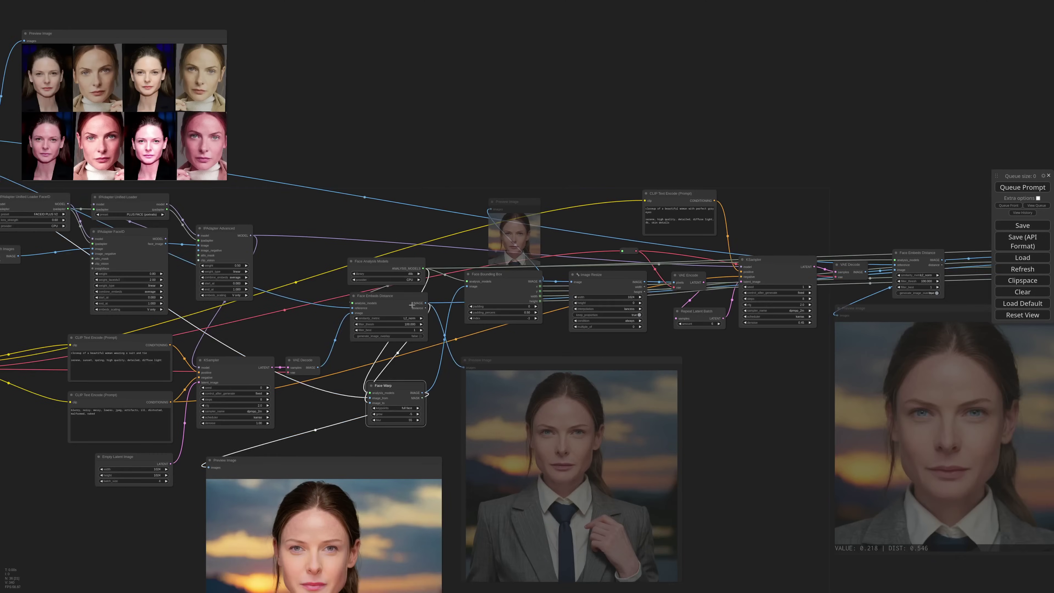
{"action": "left_click", "coordinate": [392, 298]}
{"action": "scroll", "coordinate": [743, 391], "scroll_direction": "down", "scroll_amount": 2}
{"action": "left_click_drag", "start_coordinate": [744, 391], "coordinate": [565, 402]}
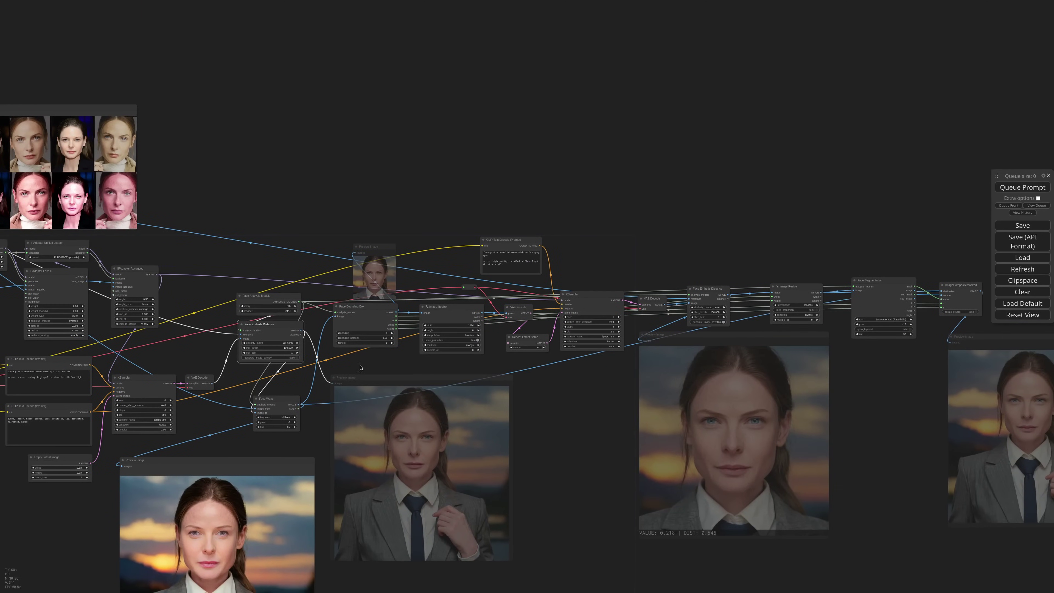
Unmute the four greyed-out Preview Image nodes and place the original portrait's preview beside the Face Warp preview.
{"action": "left_click", "coordinate": [380, 377]}
{"action": "left_click", "coordinate": [375, 247], "text": "shift"}
{"action": "left_click", "coordinate": [673, 334], "text": "shift"}
{"action": "left_click", "coordinate": [967, 337], "text": "shift"}
{"action": "key", "text": "ctrl+m"}
{"action": "left_click_drag", "start_coordinate": [380, 377], "coordinate": [441, 426]}
{"action": "left_click_drag", "start_coordinate": [581, 373], "coordinate": [647, 363]}
{"action": "left_click_drag", "start_coordinate": [241, 449], "coordinate": [293, 429]}
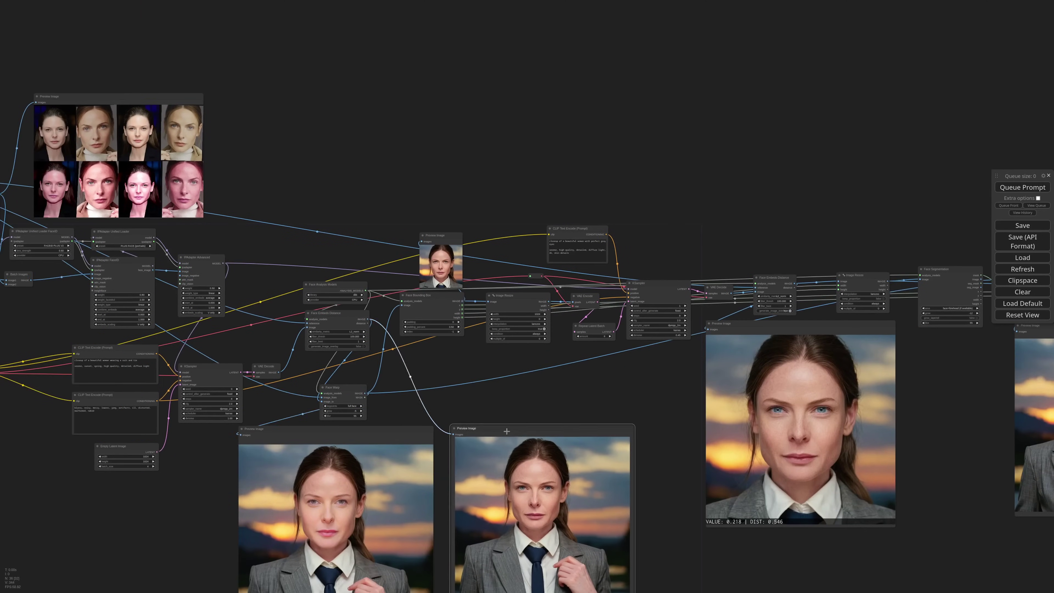
Run the workflow and examine the refined face and the composited portrait.
{"action": "key", "text": "ctrl+Return"}
{"action": "scroll", "coordinate": [677, 338], "scroll_direction": "up", "scroll_amount": 10}
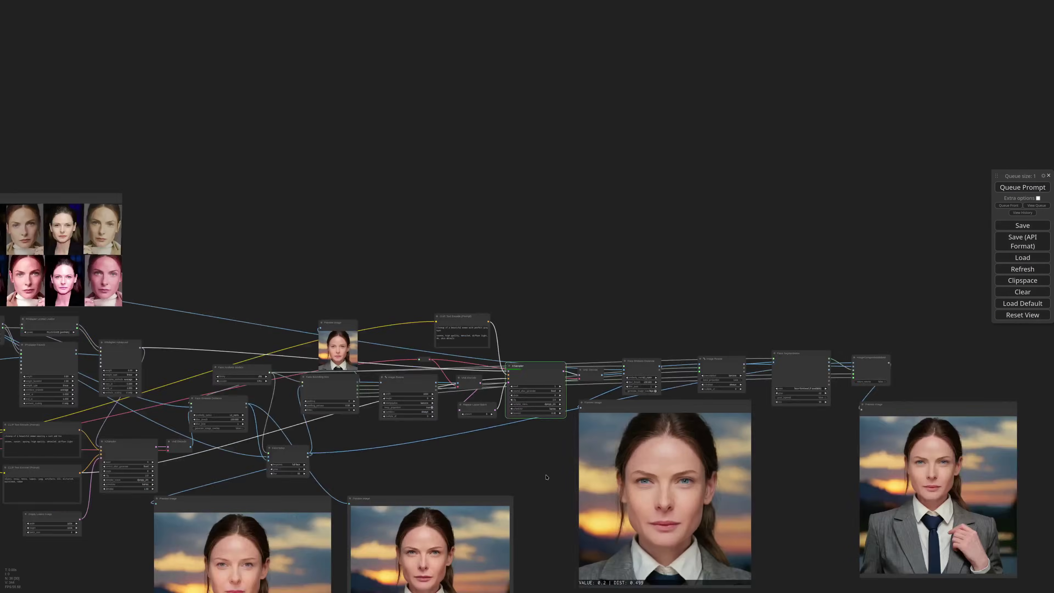
{"action": "scroll", "coordinate": [518, 487], "scroll_direction": "down", "scroll_amount": 2}
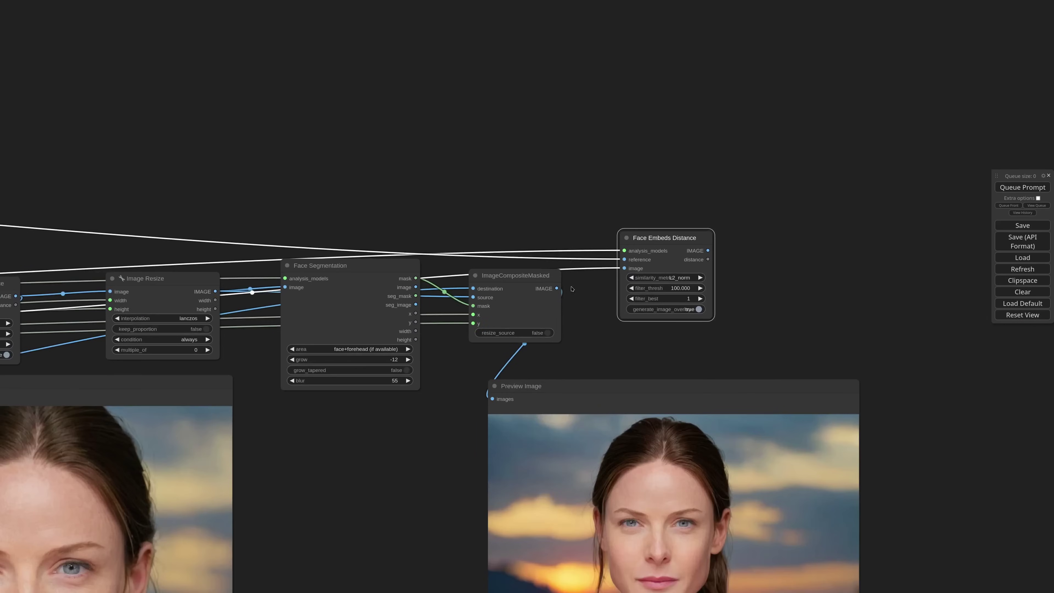
Route the ImageCompositeMasked output through the last Face Embeds Distance node into the final preview and run the workflow.
{"action": "left_click_drag", "start_coordinate": [557, 288], "coordinate": [624, 269]}
{"action": "left_click_drag", "start_coordinate": [708, 250], "coordinate": [564, 467]}
{"action": "left_click_drag", "start_coordinate": [898, 556], "coordinate": [853, 312]}
{"action": "left_click", "coordinate": [1022, 187]}
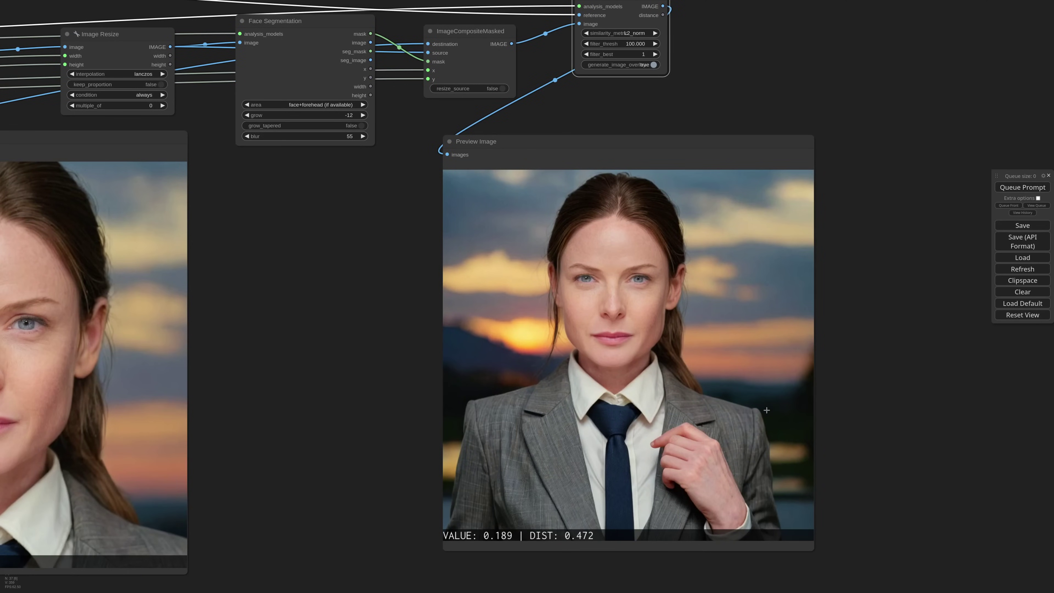
Set the last Face Embeds Distance node's similarity metric to cosine, rerun the workflow and check the final portrait's score.
{"action": "left_click_drag", "start_coordinate": [705, 111], "coordinate": [695, 193]}
{"action": "left_click_drag", "start_coordinate": [626, 93], "coordinate": [630, 132]}
{"action": "left_click", "coordinate": [629, 153]}
{"action": "left_click", "coordinate": [635, 162]}
{"action": "left_click_drag", "start_coordinate": [882, 419], "coordinate": [876, 312]}
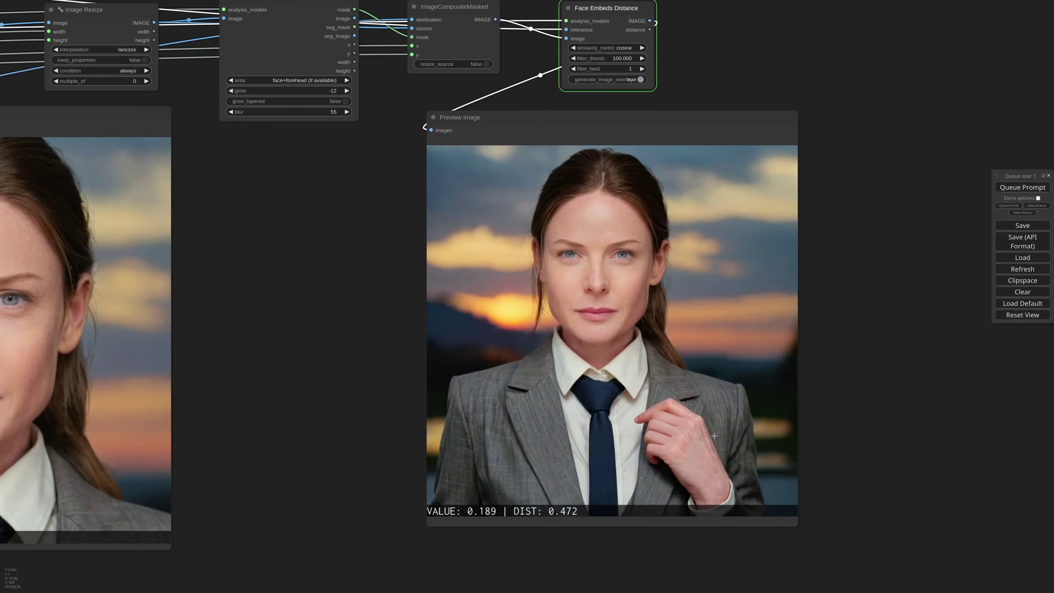
{"action": "left_click", "coordinate": [1021, 187]}
{"action": "scroll", "coordinate": [714, 436], "scroll_direction": "up", "scroll_amount": 1}
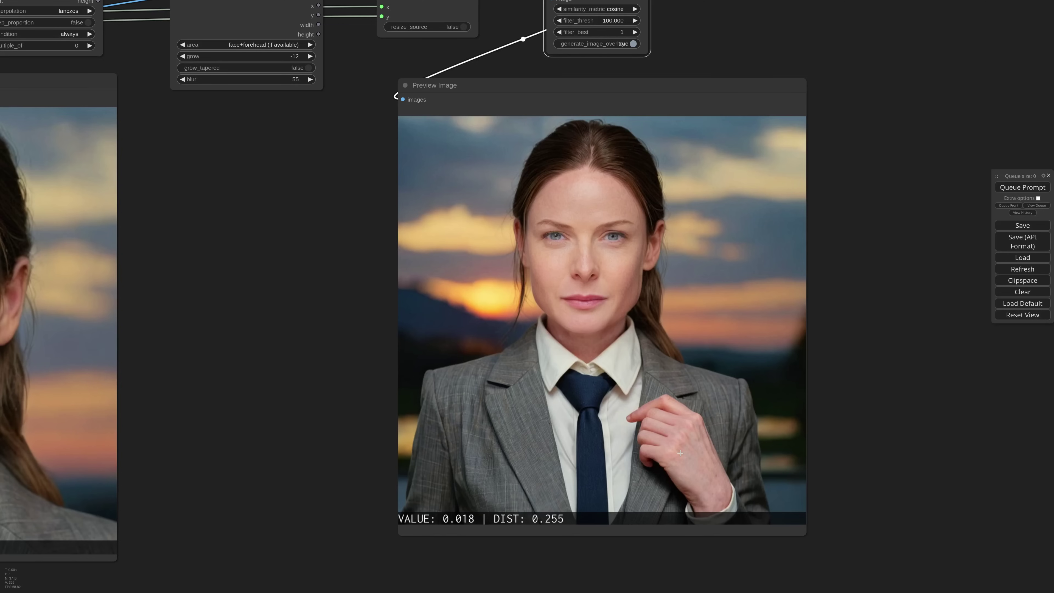
Add a second Face Warp node in the empty area below the Empty Latent Image node.
{"action": "scroll", "coordinate": [680, 453], "scroll_direction": "down", "scroll_amount": 12}
{"action": "left_click_drag", "start_coordinate": [339, 568], "coordinate": [682, 374]}
{"action": "scroll", "coordinate": [549, 367], "scroll_direction": "up", "scroll_amount": 1}
{"action": "scroll", "coordinate": [787, 304], "scroll_direction": "up", "scroll_amount": 5}
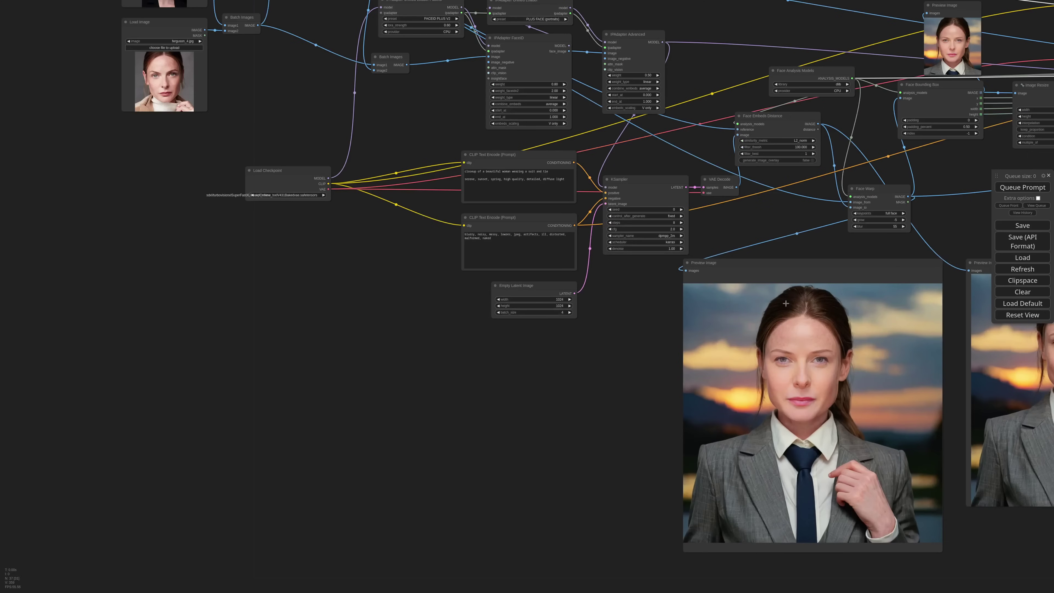
{"action": "double_click", "coordinate": [479, 370]}
{"action": "type", "text": "face warp"}
{"action": "key", "text": "Return"}
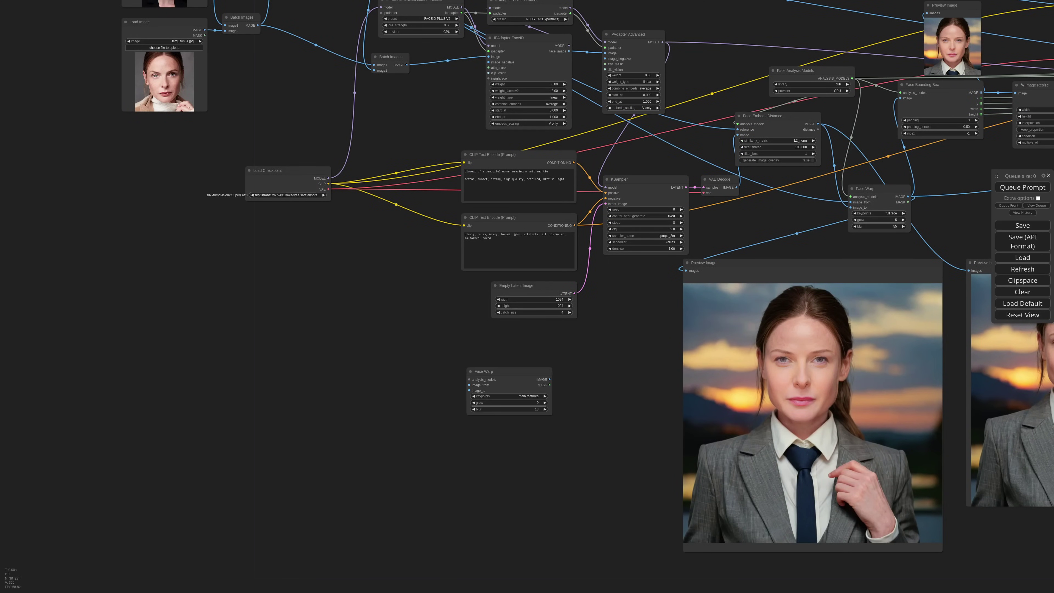
Place two copies of the first Load Image node beside the new Face Warp node.
{"action": "scroll", "coordinate": [399, 328], "scroll_direction": "down", "scroll_amount": 4}
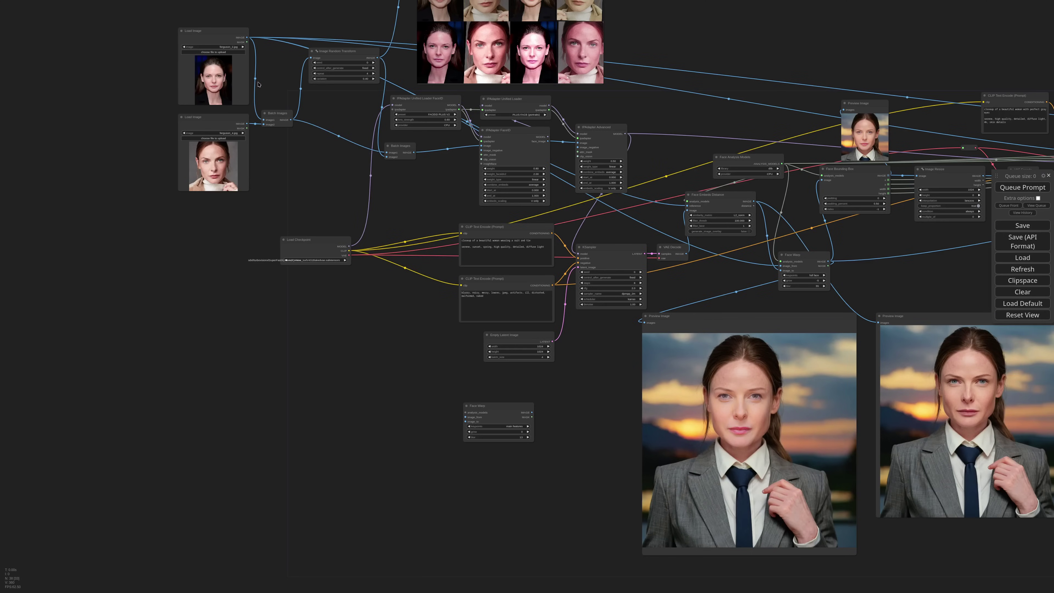
{"action": "left_click", "coordinate": [224, 38]}
{"action": "key", "text": "ctrl+c"}
{"action": "key", "text": "ctrl+v"}
{"action": "key", "text": "ctrl+v"}
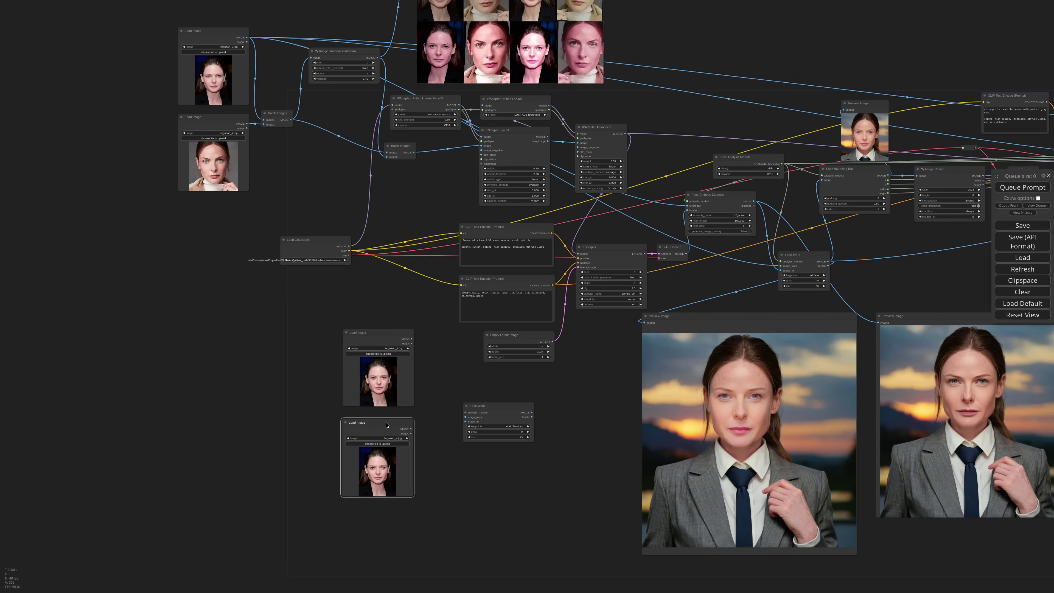
Load monalisa.png in the upper copied Load Image node and girl_sitting.png in the lower one.
{"action": "scroll", "coordinate": [337, 342], "scroll_direction": "up", "scroll_amount": 4}
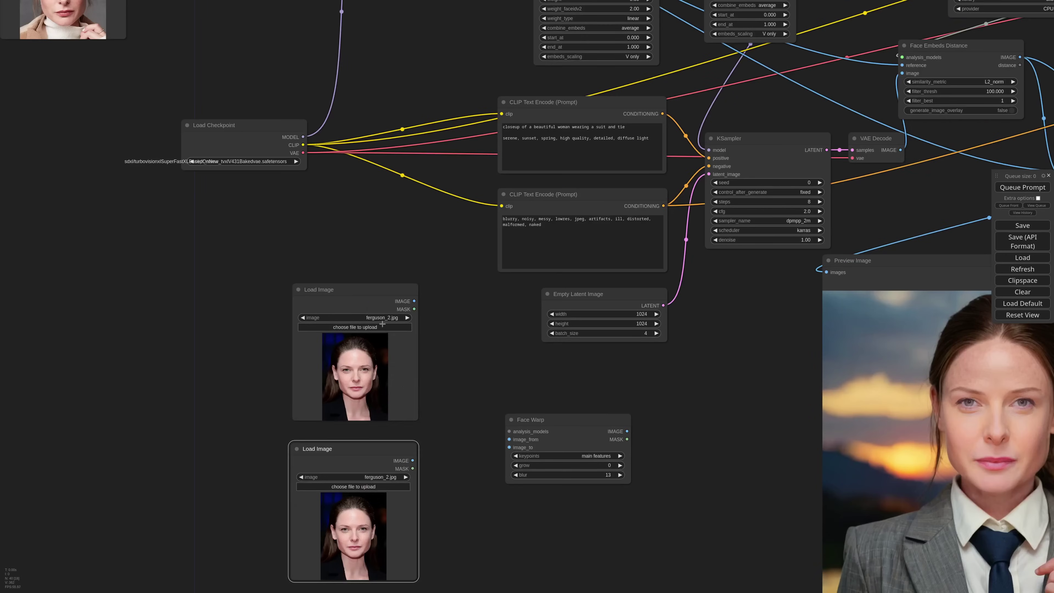
{"action": "left_click", "coordinate": [347, 314]}
{"action": "left_click", "coordinate": [394, 416]}
{"action": "left_click_drag", "start_coordinate": [492, 501], "coordinate": [502, 444]}
{"action": "left_click", "coordinate": [388, 419]}
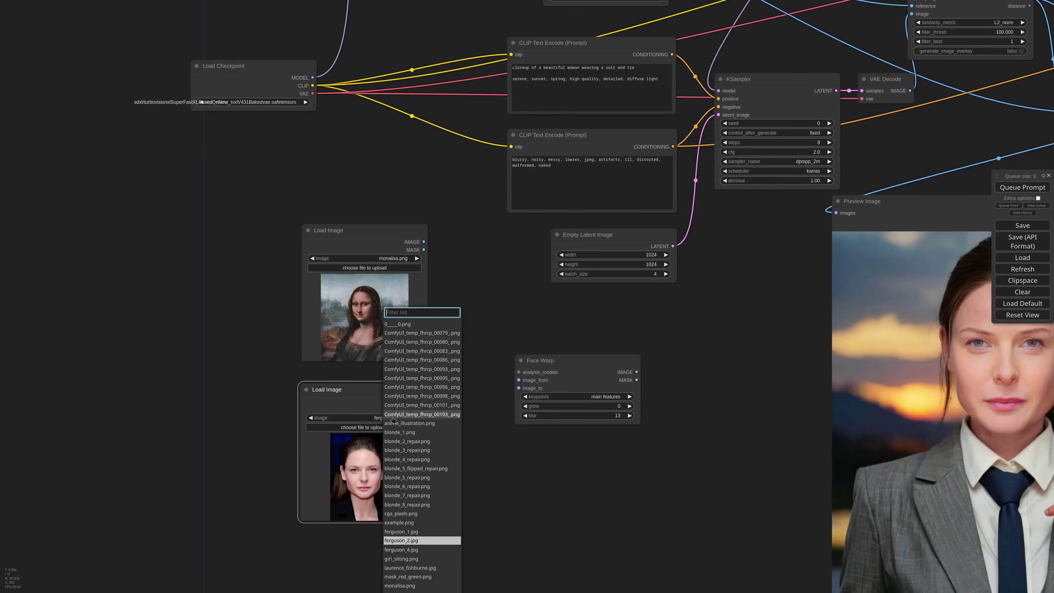
{"action": "type", "text": "sit"}
{"action": "key", "text": "Return"}
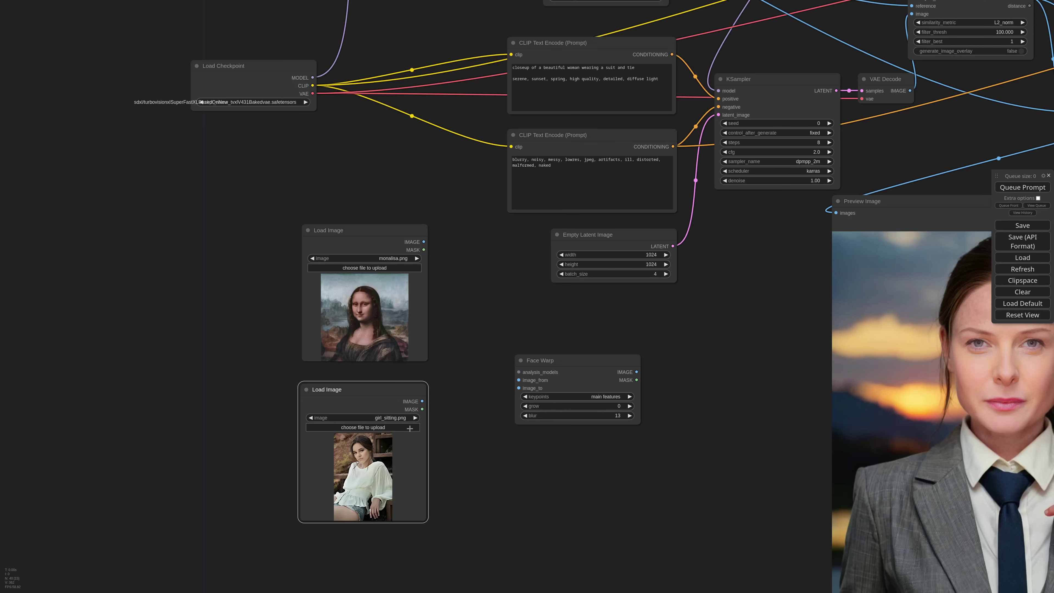
Connect monalisa.png to the new Face Warp's image_from, girl_sitting.png to image_to, and Face Analysis Models to analysis_models.
{"action": "left_click_drag", "start_coordinate": [424, 242], "coordinate": [519, 380]}
{"action": "left_click_drag", "start_coordinate": [422, 402], "coordinate": [519, 388]}
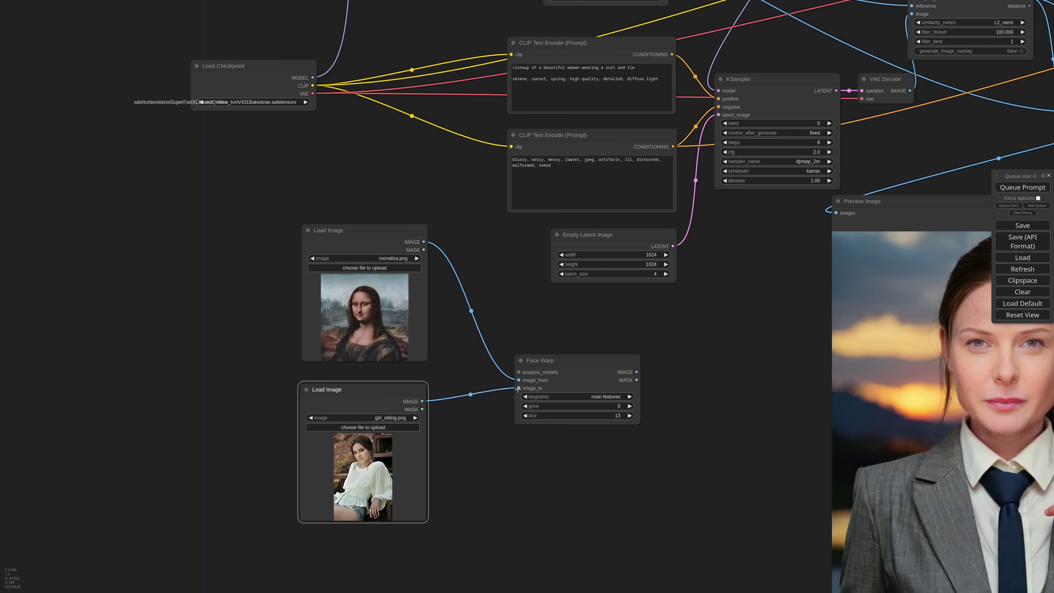
{"action": "scroll", "coordinate": [636, 437], "scroll_direction": "down", "scroll_amount": 3}
{"action": "left_click_drag", "start_coordinate": [724, 341], "coordinate": [673, 371]}
{"action": "left_click_drag", "start_coordinate": [918, 88], "coordinate": [498, 420]}
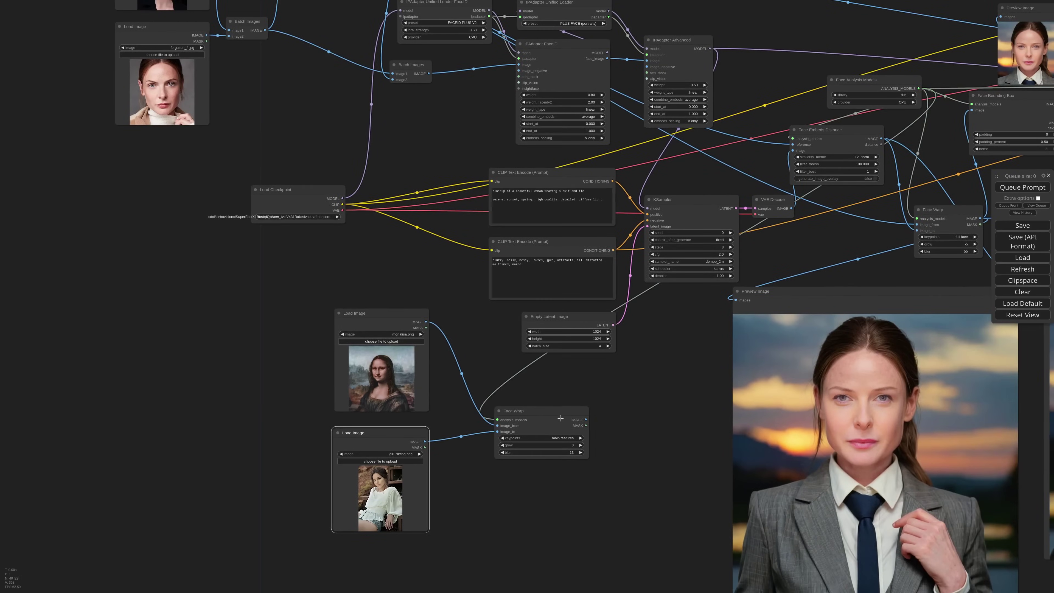
Set the new Face Warp's blur to 9, attach a Preview Image to its output and run the workflow.
{"action": "scroll", "coordinate": [561, 418], "scroll_direction": "up", "scroll_amount": 5}
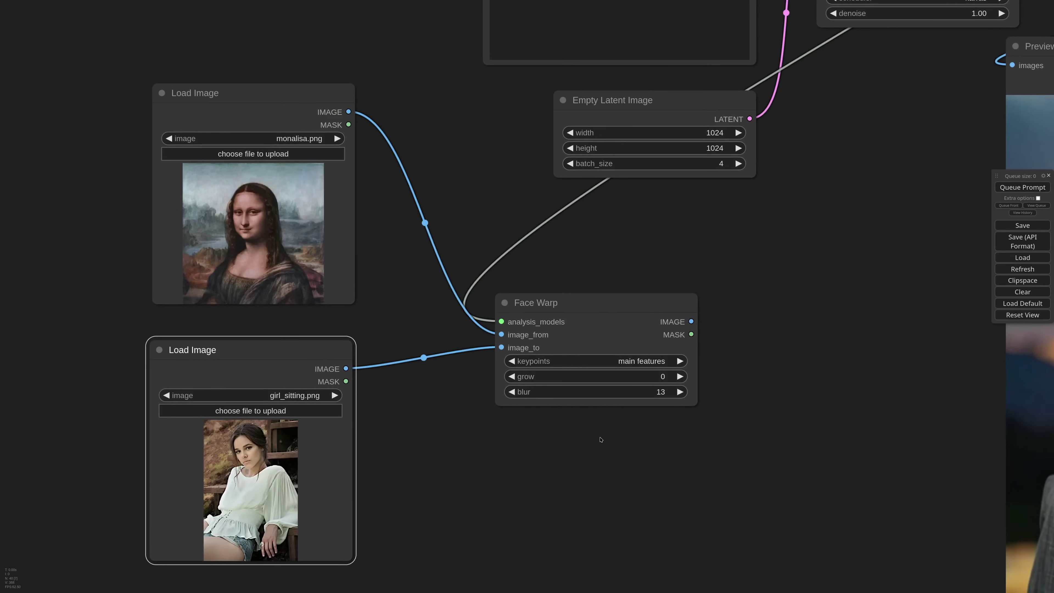
{"action": "left_click", "coordinate": [610, 392]}
{"action": "type", "text": "9"}
{"action": "key", "text": "Return"}
{"action": "left_click_drag", "start_coordinate": [691, 322], "coordinate": [745, 311]}
{"action": "left_click", "coordinate": [768, 370]}
{"action": "key", "text": "ctrl+Return"}
{"action": "left_click_drag", "start_coordinate": [741, 466], "coordinate": [603, 427]}
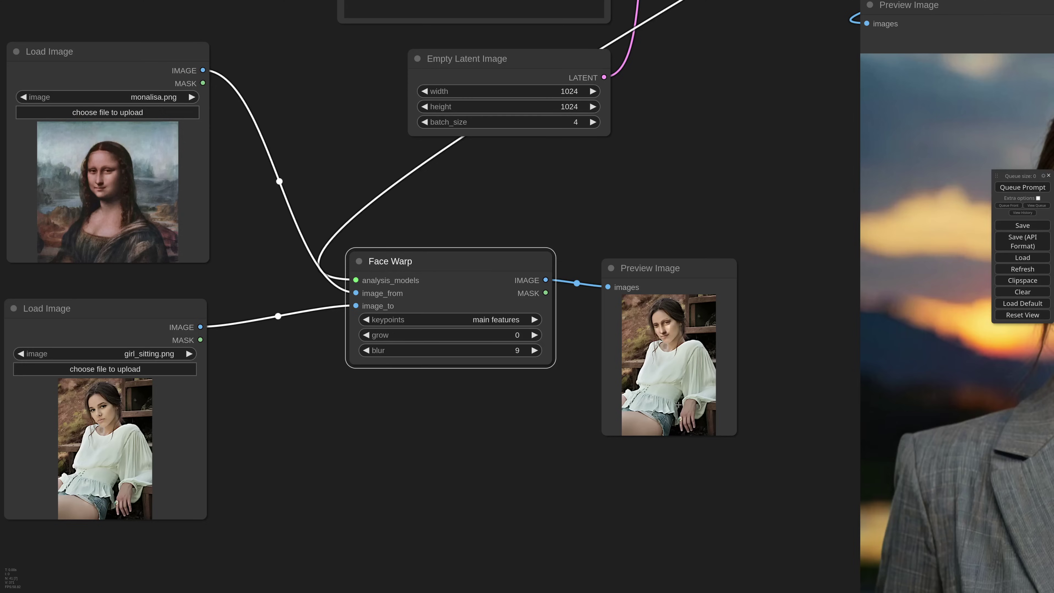
Set the new Face Warp's keypoints to full face, rerun the workflow and examine the warped face.
{"action": "scroll", "coordinate": [687, 370], "scroll_direction": "up", "scroll_amount": 7}
{"action": "left_click", "coordinate": [329, 272]}
{"action": "left_click", "coordinate": [341, 277]}
{"action": "key", "text": "ctrl+Return"}
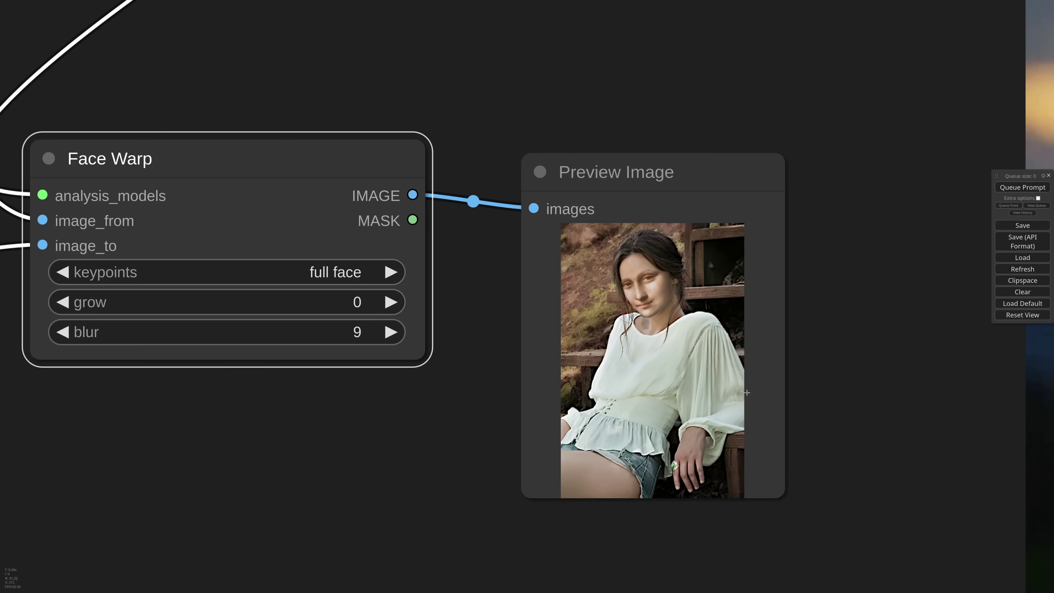
{"action": "scroll", "coordinate": [751, 378], "scroll_direction": "up", "scroll_amount": 2}
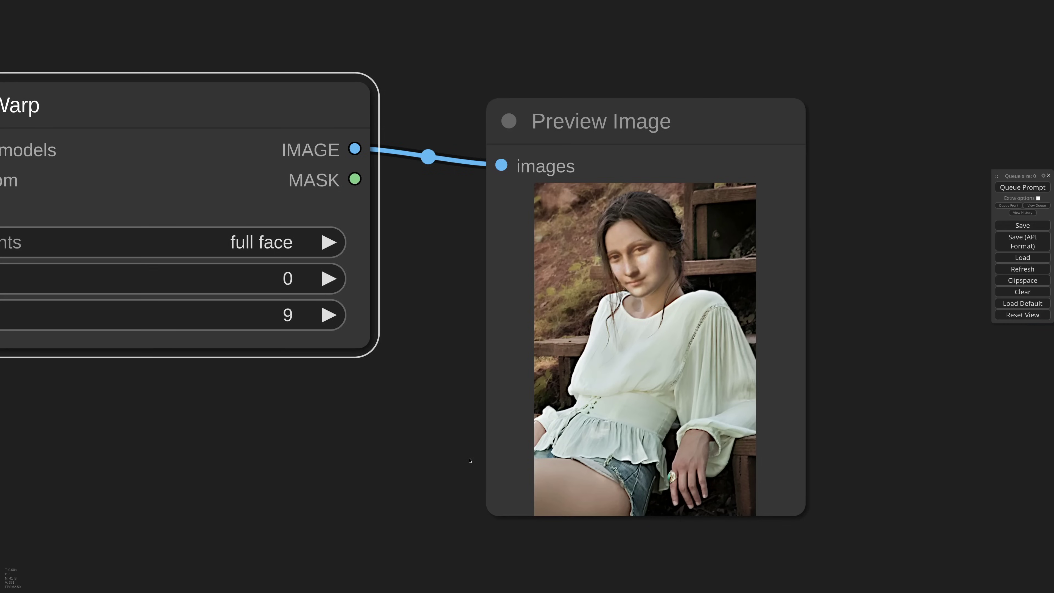
Add a Face Align node below the new Face Warp and connect Face Analysis Models to it.
{"action": "scroll", "coordinate": [383, 441], "scroll_direction": "down", "scroll_amount": 7}
{"action": "left_click_drag", "start_coordinate": [330, 474], "coordinate": [566, 421]}
{"action": "scroll", "coordinate": [570, 426], "scroll_direction": "down", "scroll_amount": 2}
{"action": "scroll", "coordinate": [566, 421], "scroll_direction": "down", "scroll_amount": 4}
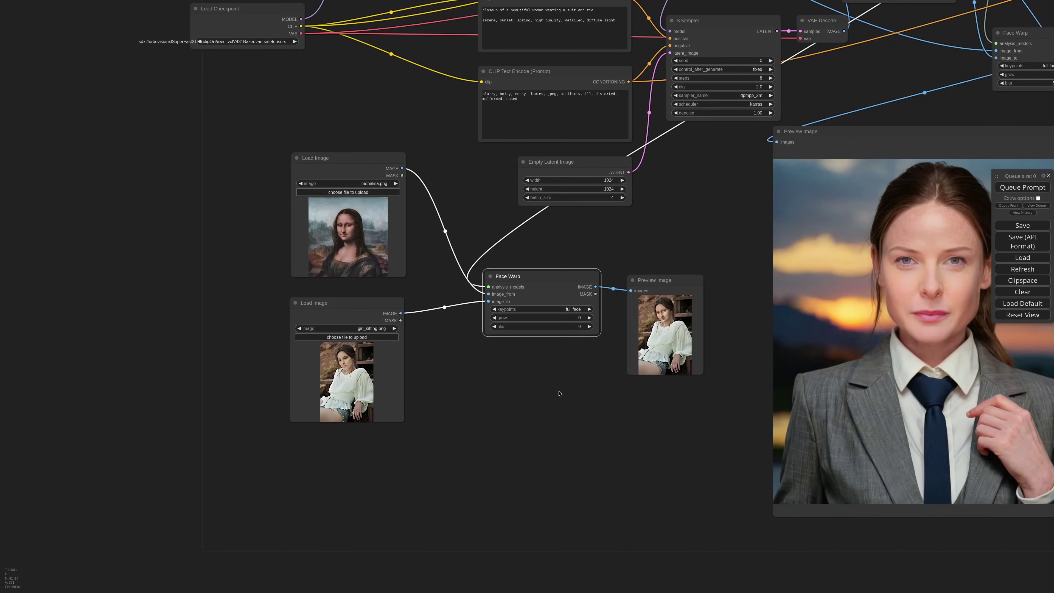
{"action": "scroll", "coordinate": [561, 394], "scroll_direction": "up", "scroll_amount": 2}
{"action": "double_click", "coordinate": [480, 391]}
{"action": "type", "text": "face a"}
{"action": "left_click", "coordinate": [498, 416]}
{"action": "scroll", "coordinate": [574, 297], "scroll_direction": "down", "scroll_amount": 5}
{"action": "left_click_drag", "start_coordinate": [820, 97], "coordinate": [807, 165]}
{"action": "left_click_drag", "start_coordinate": [884, 42], "coordinate": [552, 422]}
{"action": "scroll", "coordinate": [554, 422], "scroll_direction": "up", "scroll_amount": 6}
{"action": "scroll", "coordinate": [554, 423], "scroll_direction": "up", "scroll_amount": 2}
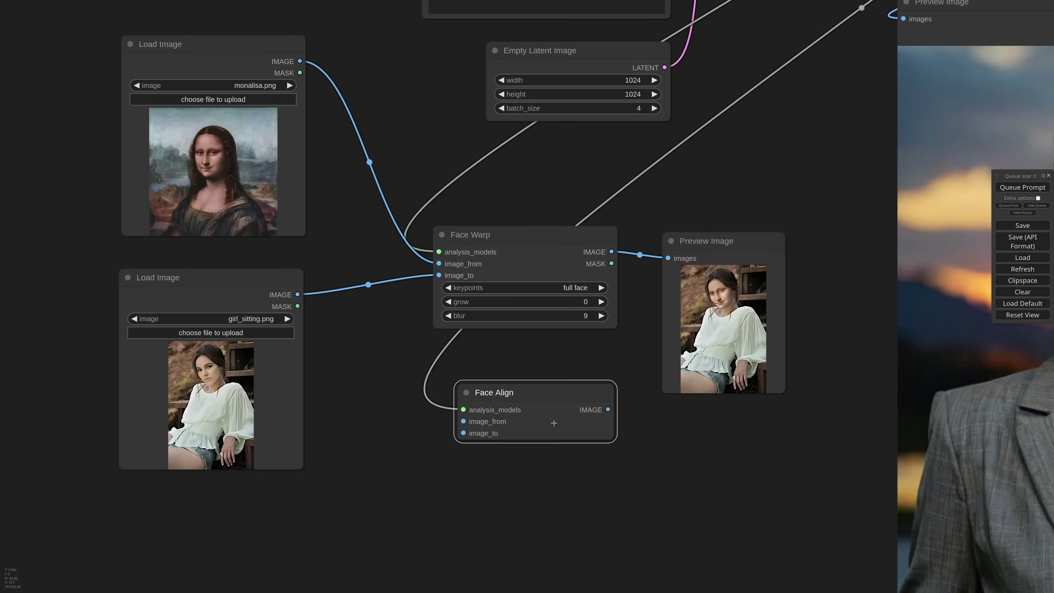
Preview Face Align's output and connect girl_sitting.png to its image_from and monalisa.png to its image_to.
{"action": "scroll", "coordinate": [554, 421], "scroll_direction": "down", "scroll_amount": 2}
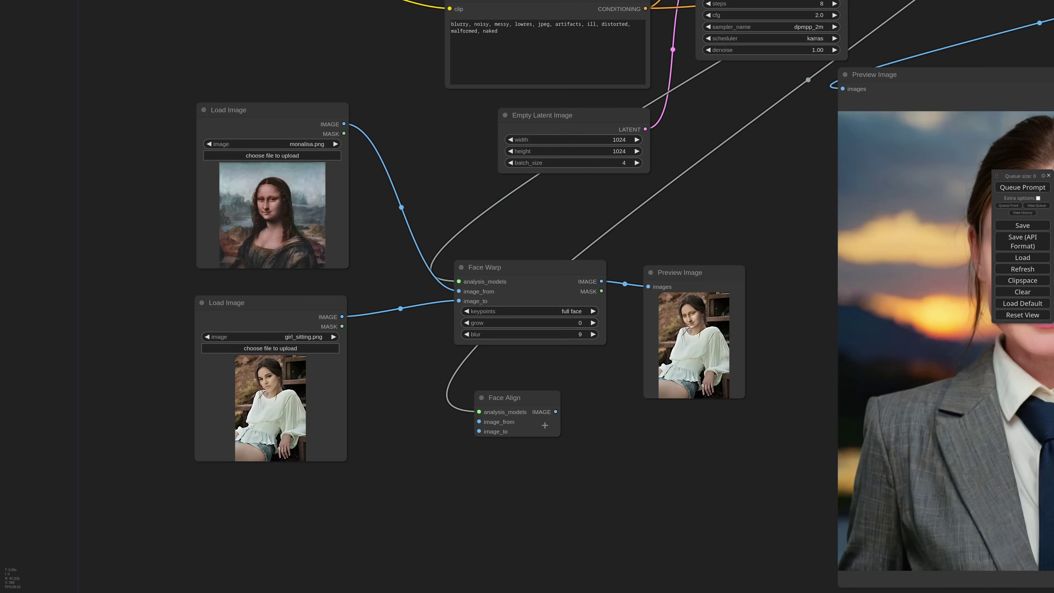
{"action": "left_click_drag", "start_coordinate": [555, 411], "coordinate": [604, 450]}
{"action": "left_click", "coordinate": [616, 482]}
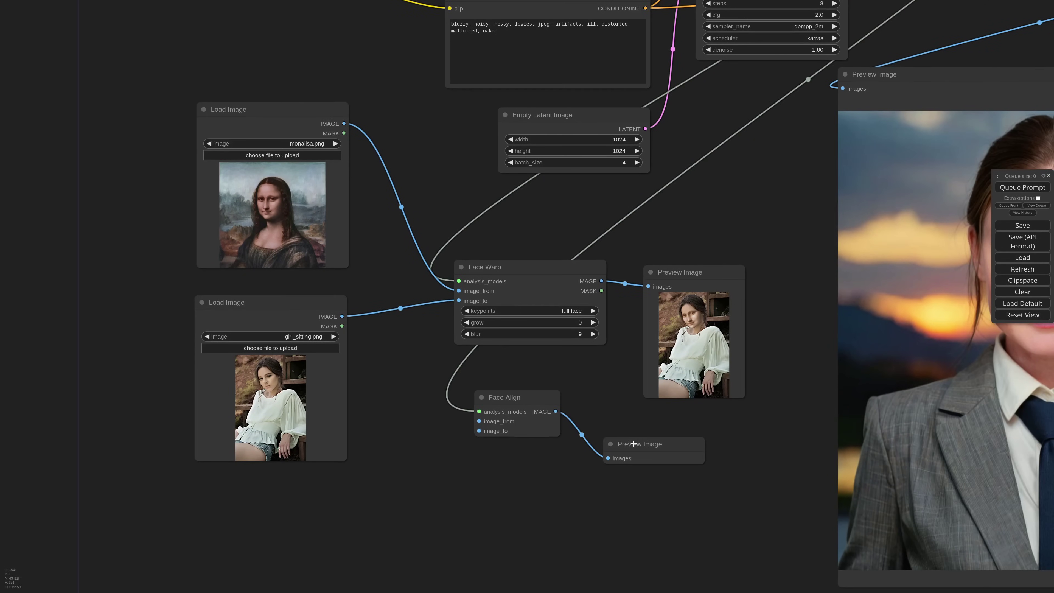
{"action": "left_click_drag", "start_coordinate": [344, 123], "coordinate": [479, 431]}
{"action": "left_click_drag", "start_coordinate": [342, 317], "coordinate": [479, 421]}
Run the workflow and examine the Face Align preview.
{"action": "key", "text": "ctrl+Return"}
{"action": "left_click_drag", "start_coordinate": [532, 501], "coordinate": [485, 424]}
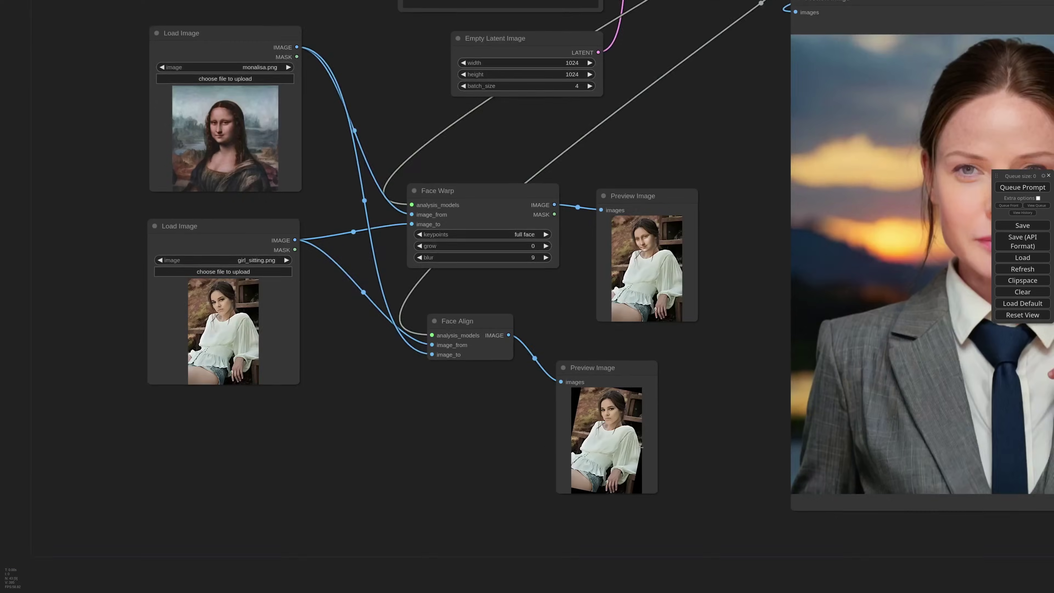
{"action": "scroll", "coordinate": [640, 447], "scroll_direction": "up", "scroll_amount": 7}
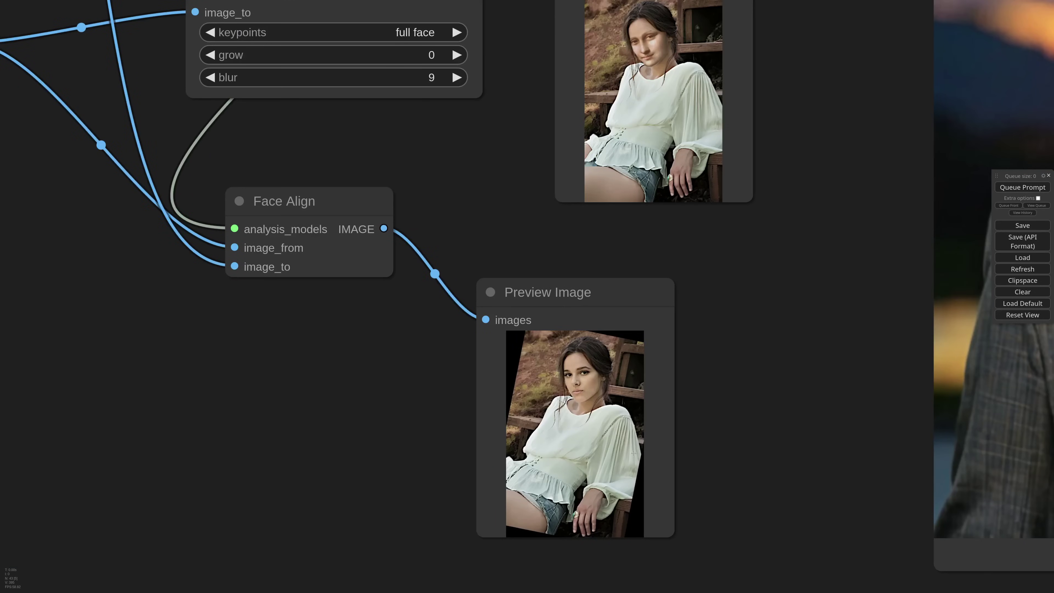
{"action": "scroll", "coordinate": [609, 508], "scroll_direction": "down", "scroll_amount": 4}
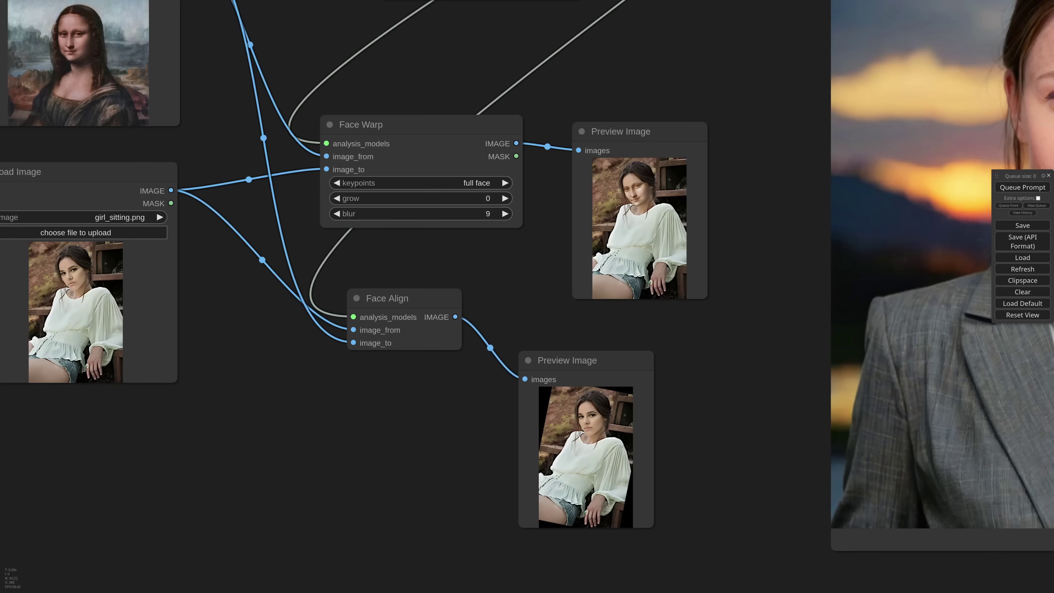
Disconnect the image_to input of Face Align and rerun the workflow.
{"action": "left_click_drag", "start_coordinate": [352, 340], "coordinate": [306, 359]}
{"action": "left_click", "coordinate": [462, 431]}
{"action": "left_click", "coordinate": [1022, 187]}
{"action": "left_click_drag", "start_coordinate": [680, 497], "coordinate": [725, 466]}
{"action": "scroll", "coordinate": [639, 449], "scroll_direction": "down", "scroll_amount": 4}
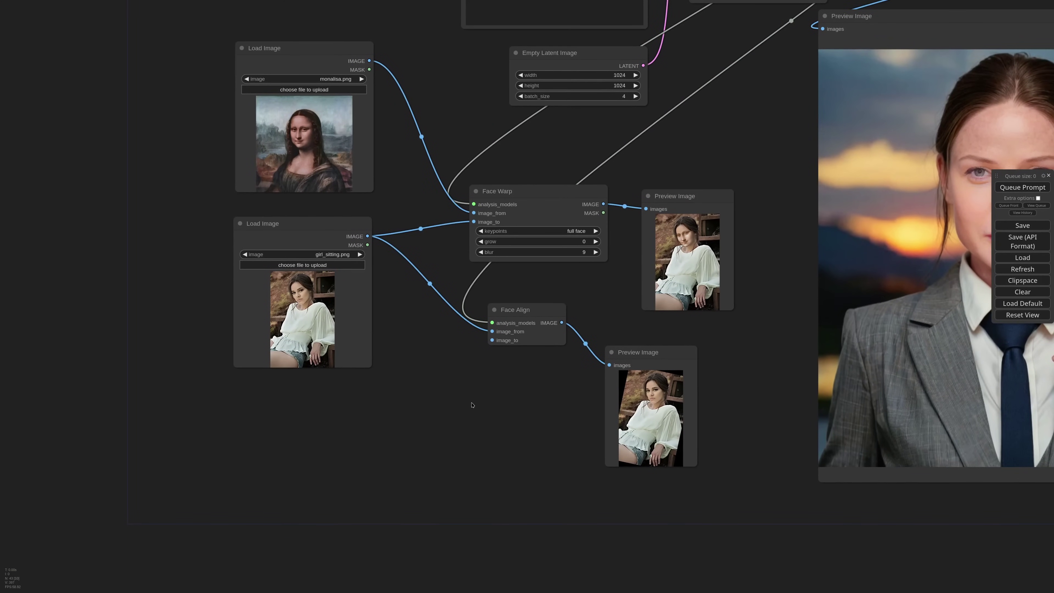
Switch the test images to laurence_fishburne.jpg as the warp source and ferguson_2.jpg as the target, and run the workflow.
{"action": "left_click_drag", "start_coordinate": [490, 387], "coordinate": [546, 457]}
{"action": "left_click", "coordinate": [382, 151]}
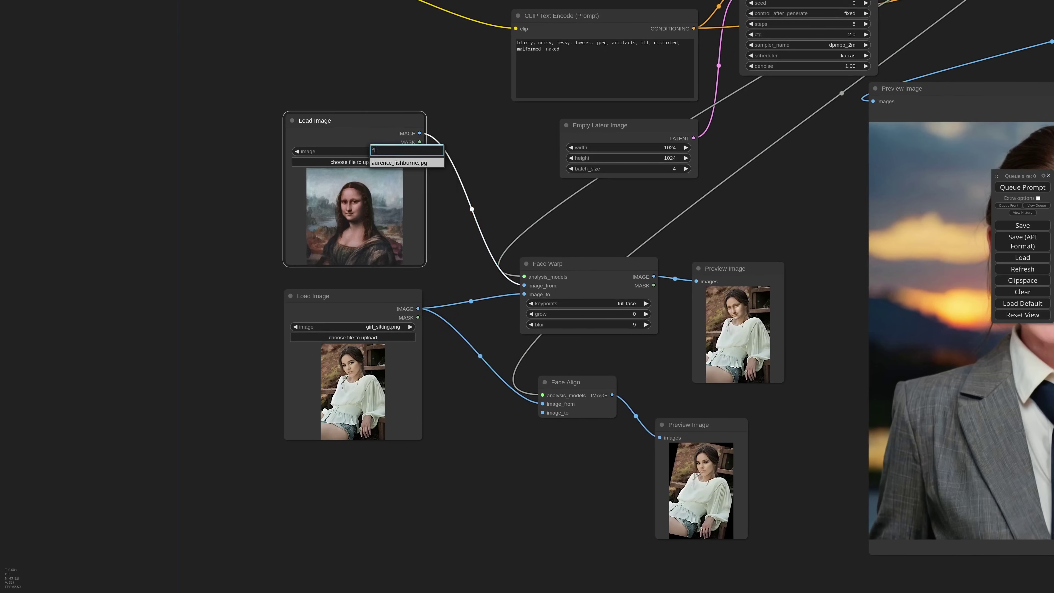
{"action": "left_click", "coordinate": [381, 154]}
{"action": "left_click", "coordinate": [375, 327]}
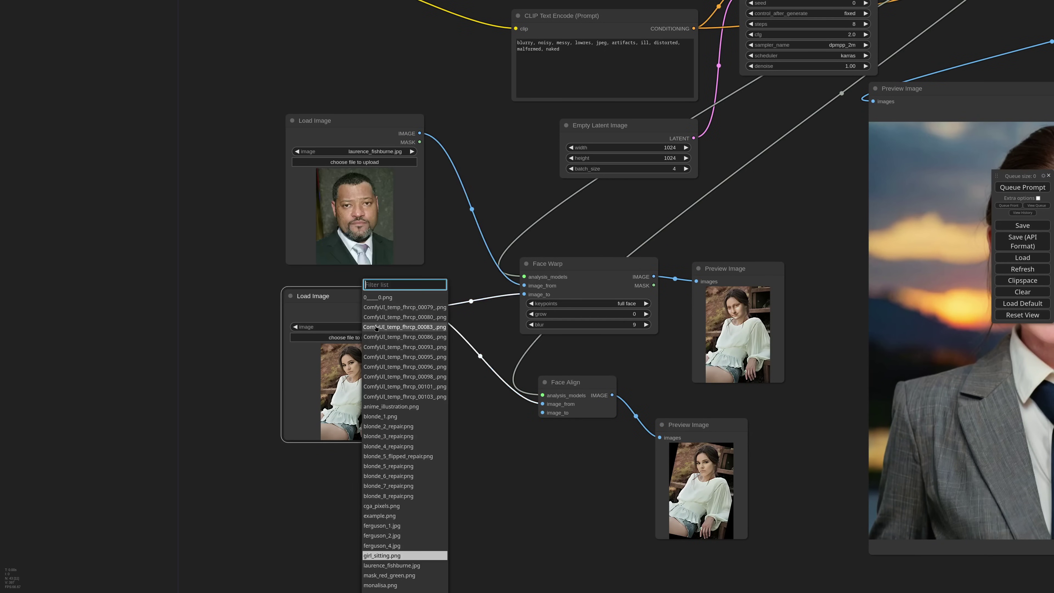
{"action": "left_click", "coordinate": [382, 535]}
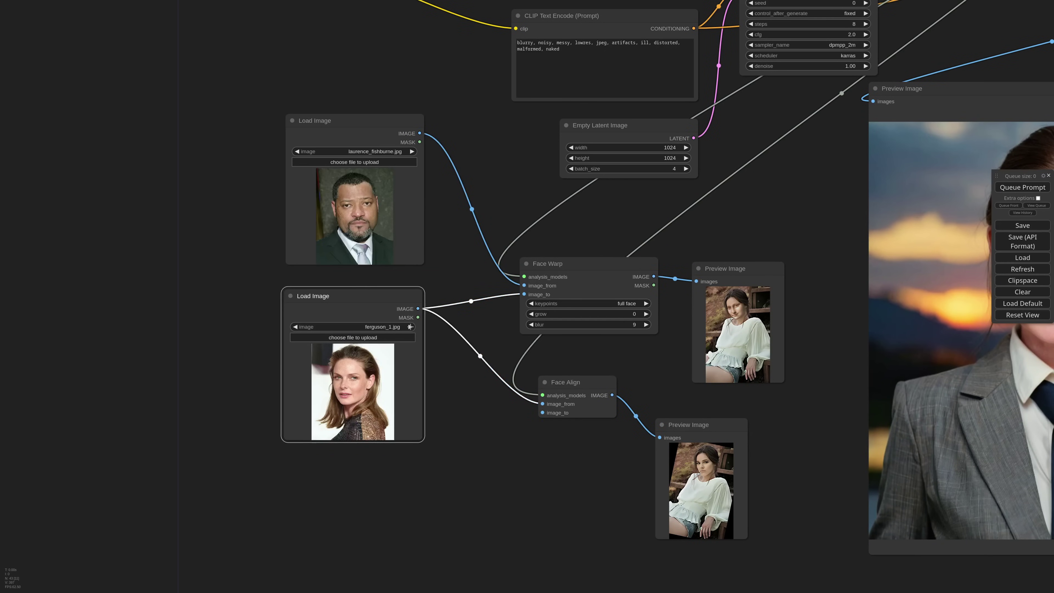
{"action": "key", "text": "ctrl+Return"}
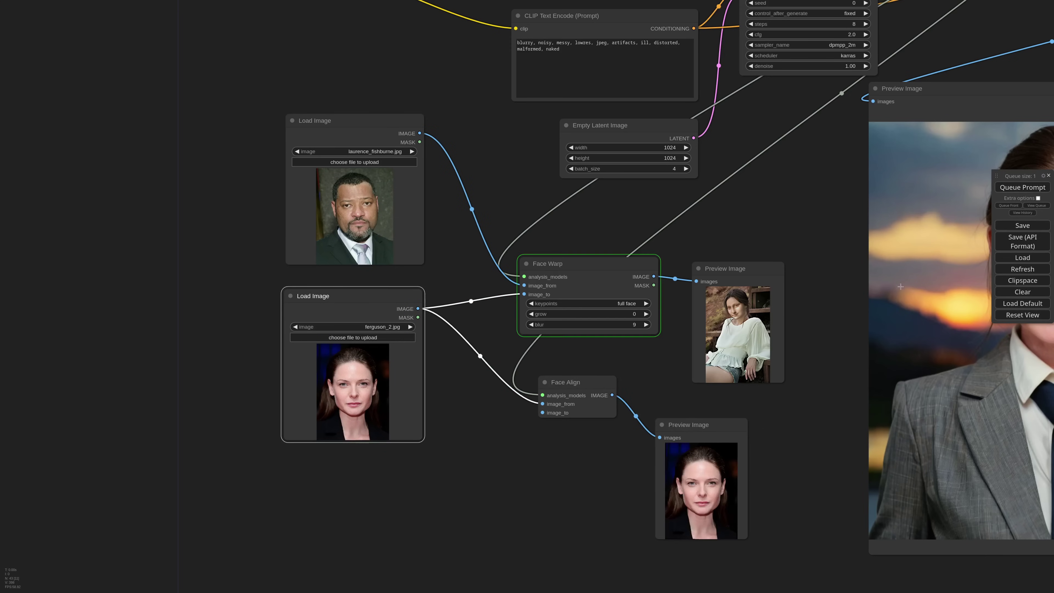
{"action": "left_click_drag", "start_coordinate": [781, 380], "coordinate": [793, 401]}
{"action": "left_click_drag", "start_coordinate": [677, 361], "coordinate": [571, 335]}
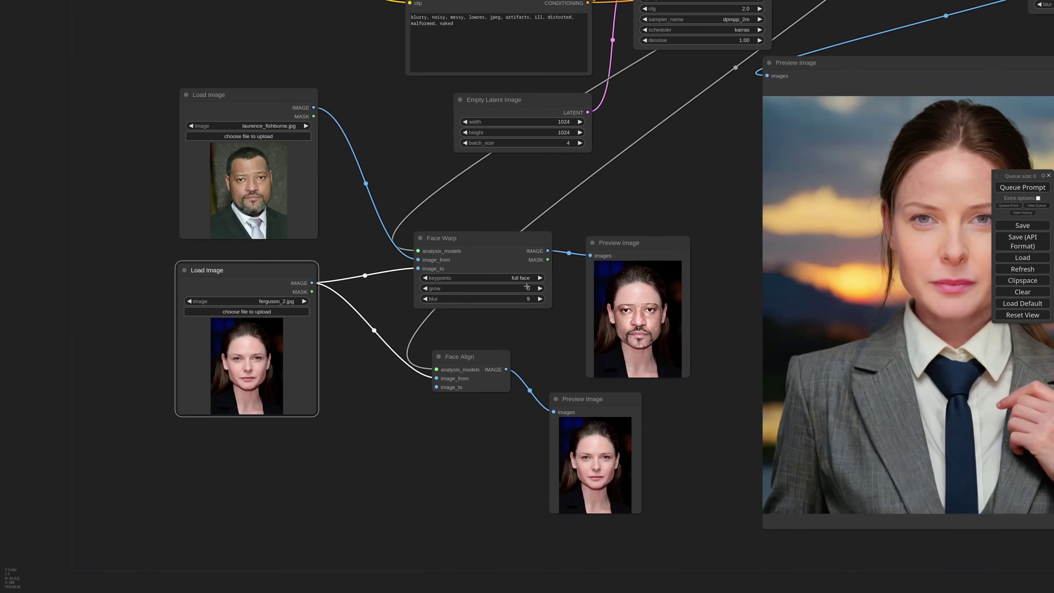
Set the test Face Warp's keypoints to full face+forehead (if available) and rerun the workflow.
{"action": "left_click", "coordinate": [508, 277]}
{"action": "left_click", "coordinate": [531, 294]}
{"action": "left_click", "coordinate": [1019, 191]}
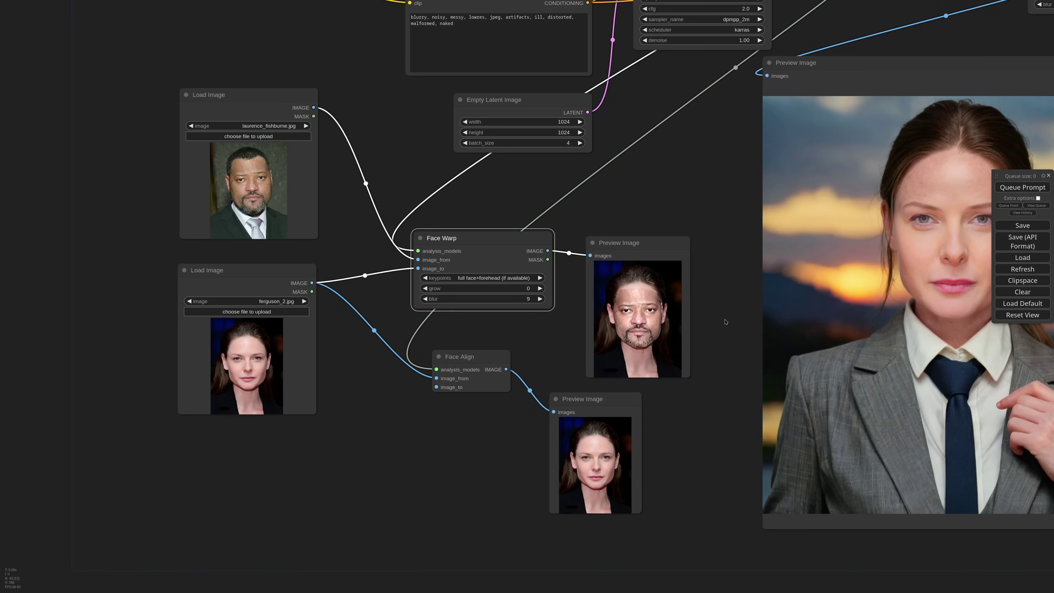
Set the test Face Warp's blur to 53 and grow to -13, rerun the workflow and examine the blended face.
{"action": "left_click_drag", "start_coordinate": [518, 300], "coordinate": [527, 299]}
{"action": "left_click", "coordinate": [1022, 188]}
{"action": "left_click_drag", "start_coordinate": [510, 291], "coordinate": [506, 292]}
{"action": "left_click", "coordinate": [999, 190]}
{"action": "scroll", "coordinate": [715, 337], "scroll_direction": "up", "scroll_amount": 2}
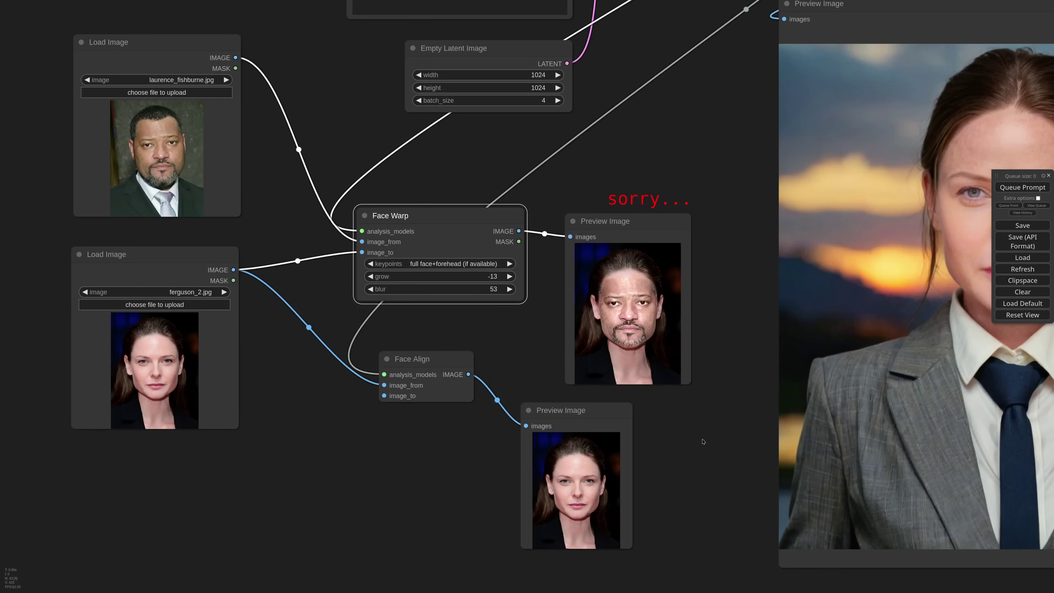